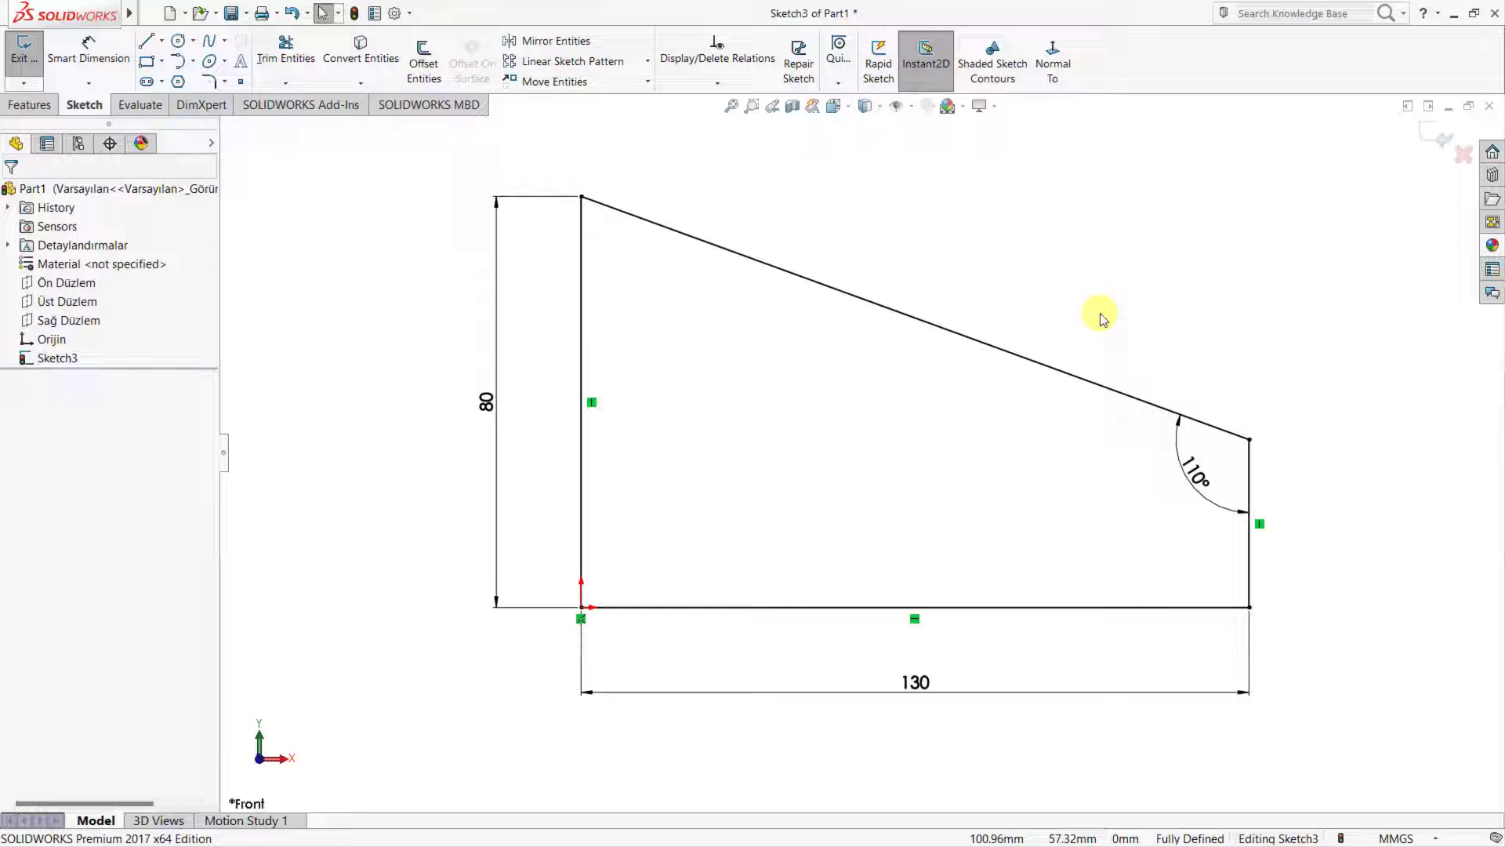
# Step: Extrude the closed four-sided profile as a blind boss 40 mm deep
pyautogui.click(28, 105)
pyautogui.click(31, 59)
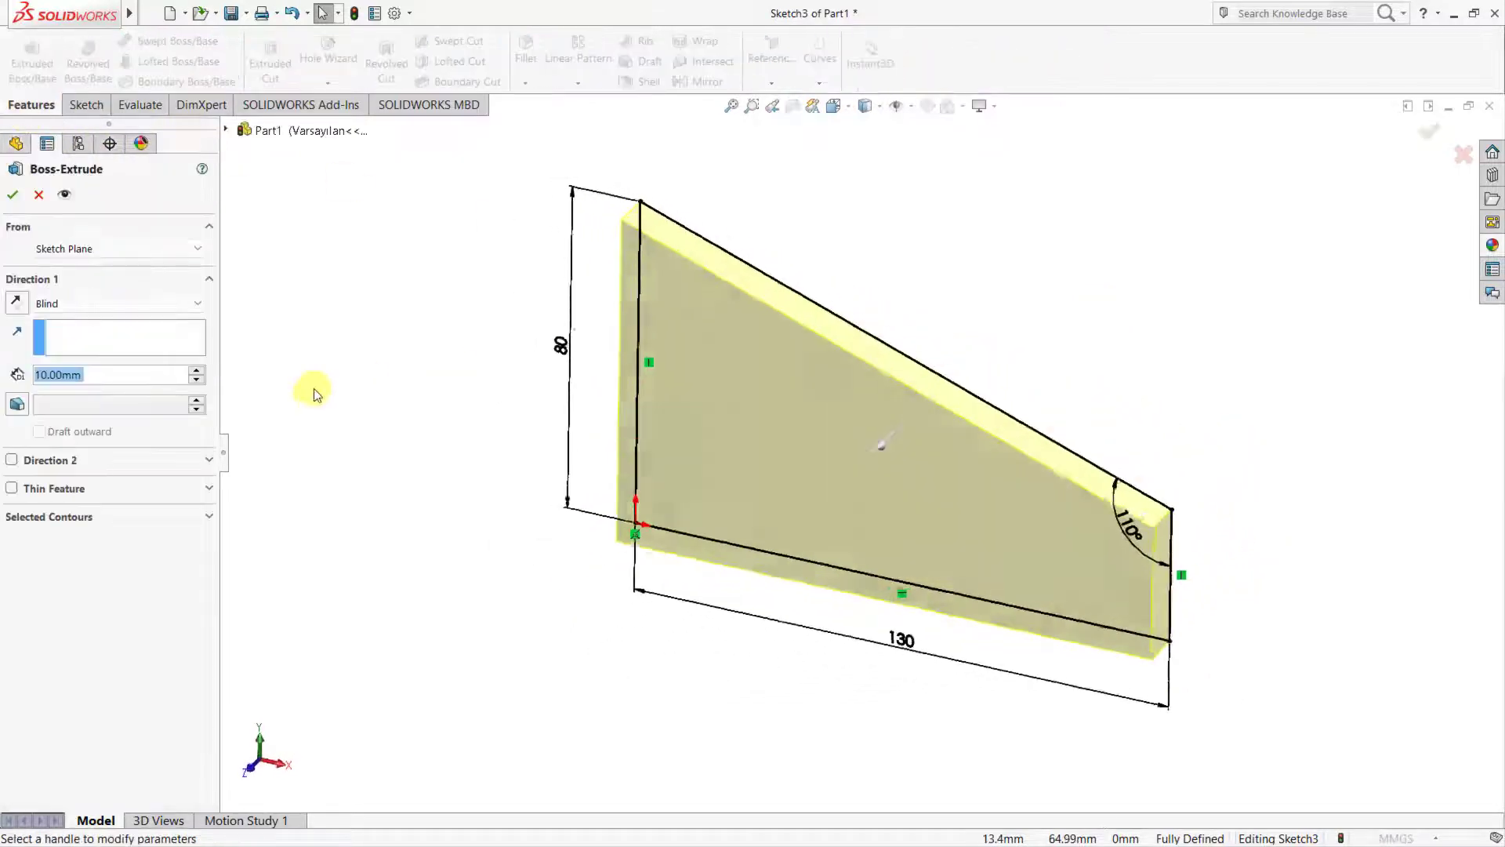
pyautogui.write('40')
pyautogui.press('Return')
pyautogui.press('Return')
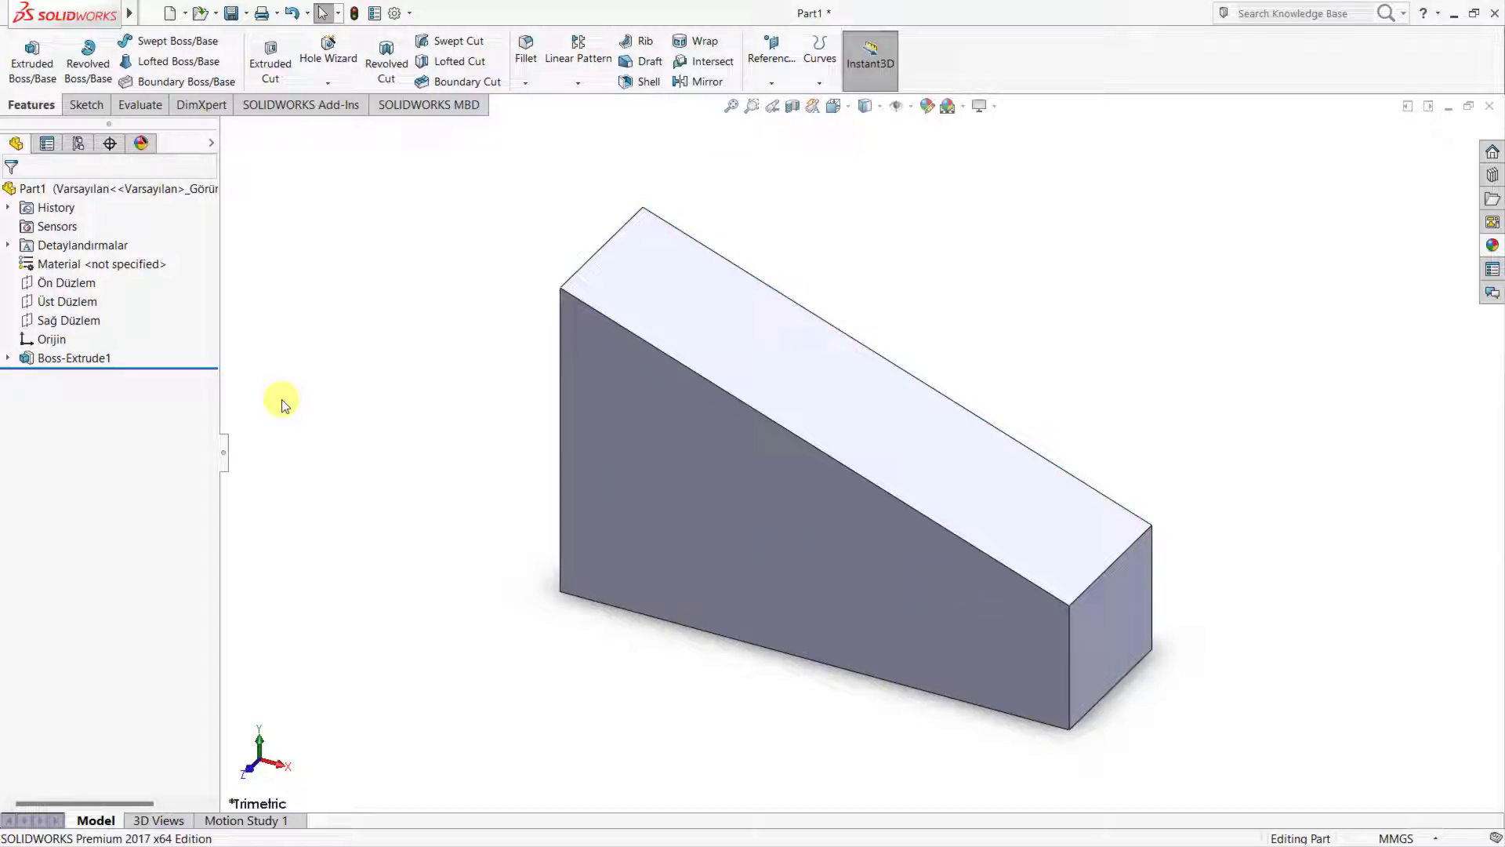
# Step: On the sloped face, sketch a centre line of travel joining the midpoints of its two short edges, and close the sketch
pyautogui.click(806, 322)
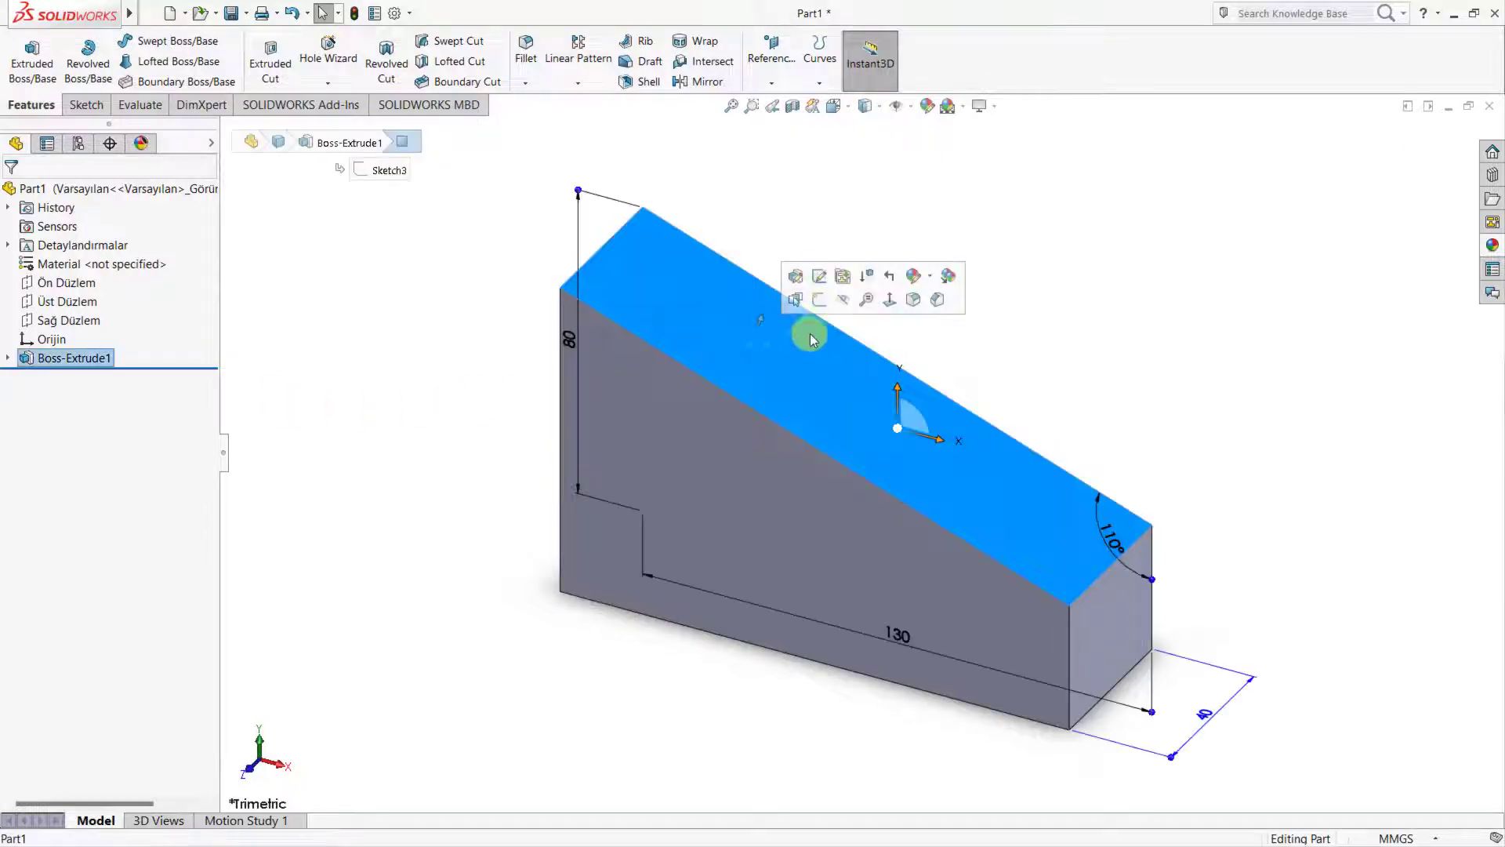
pyautogui.click(796, 302)
pyautogui.click(1049, 92)
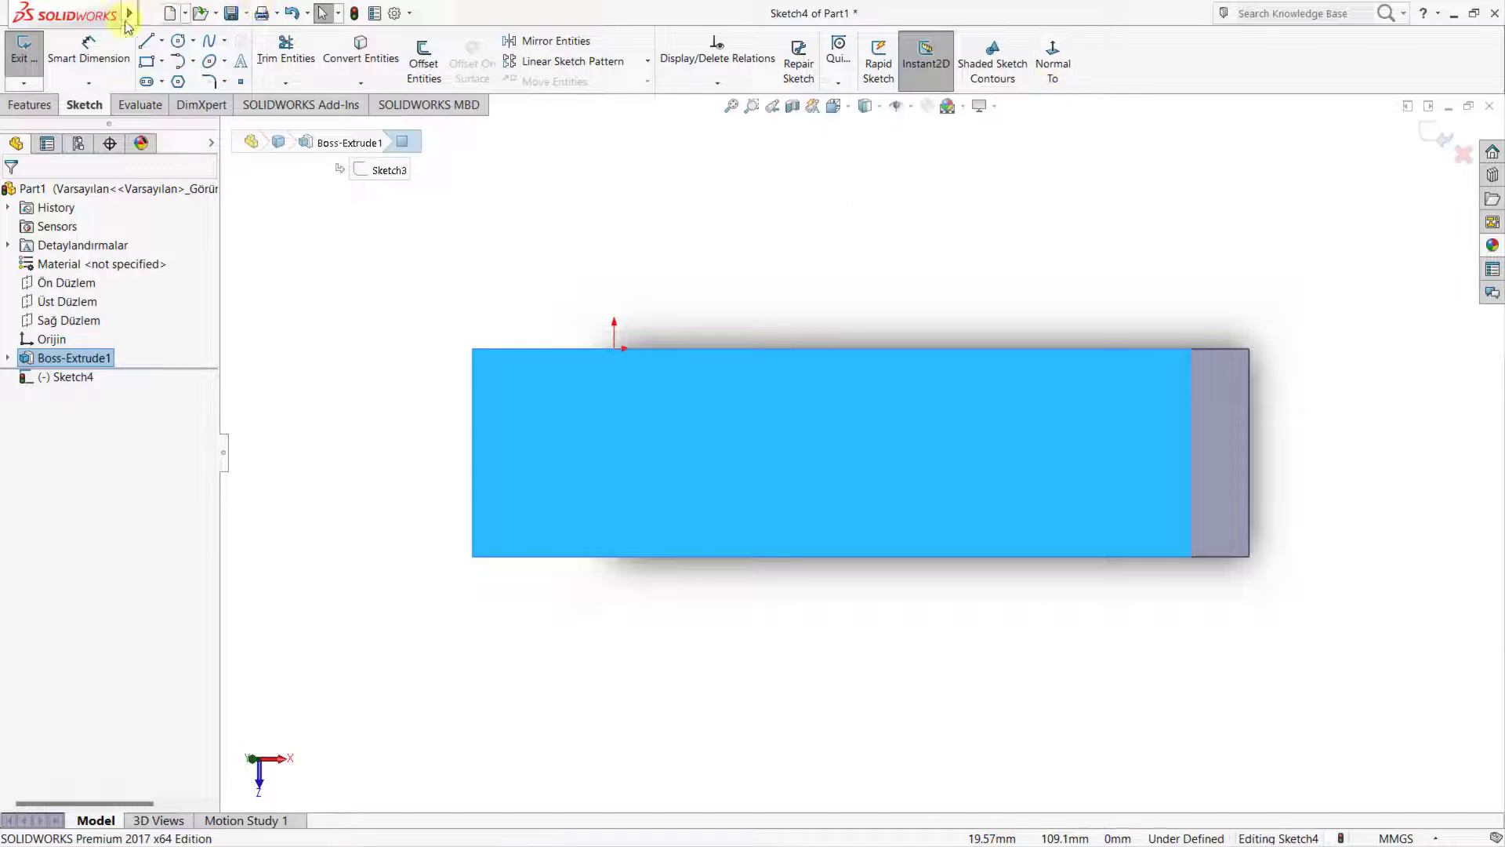
pyautogui.click(146, 41)
pyautogui.click(472, 453)
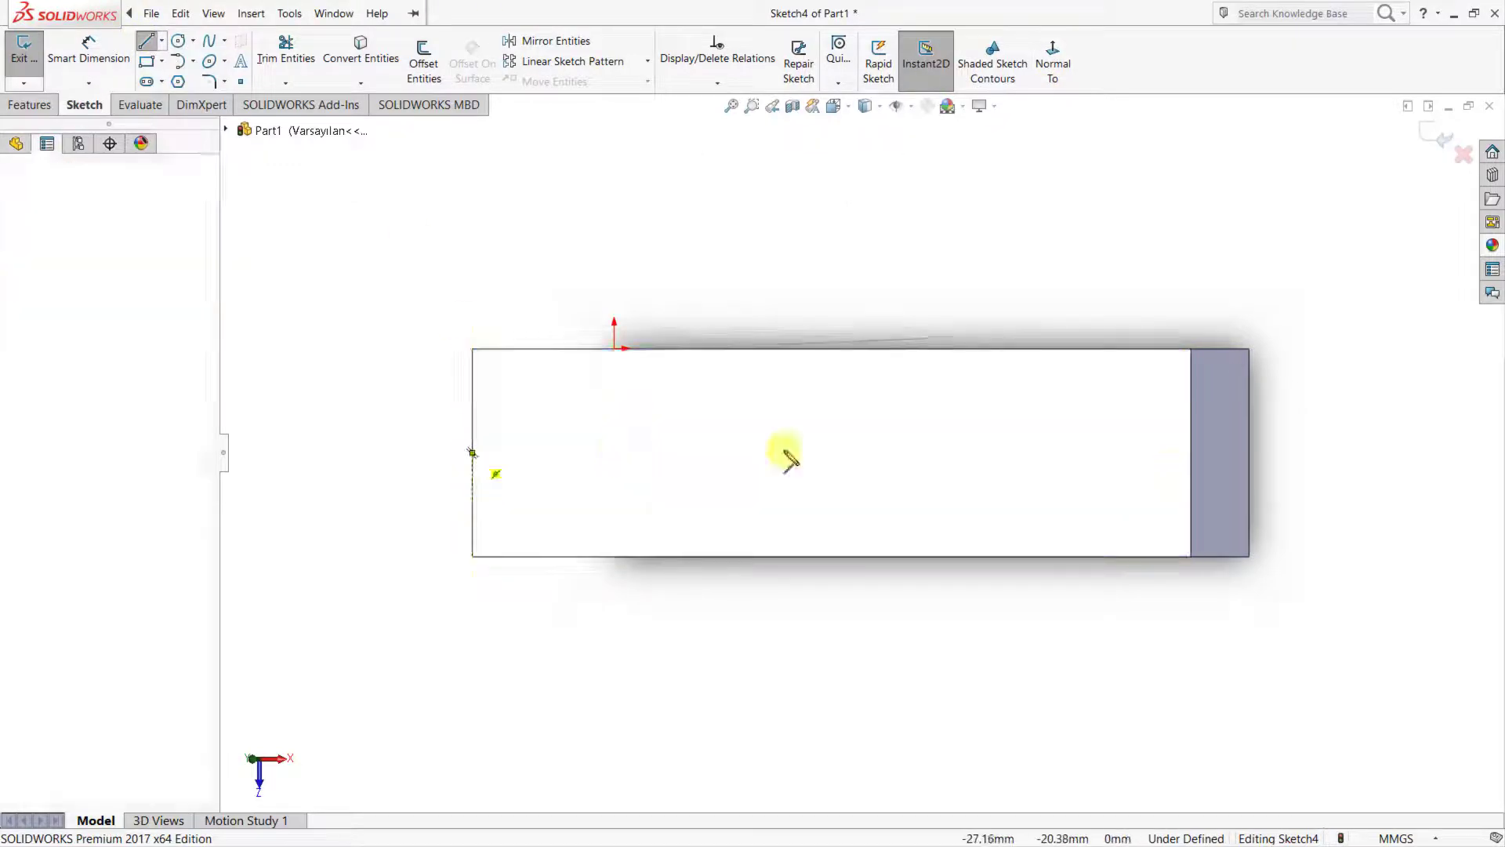
pyautogui.click(1191, 452)
pyautogui.rightClick(1122, 305)
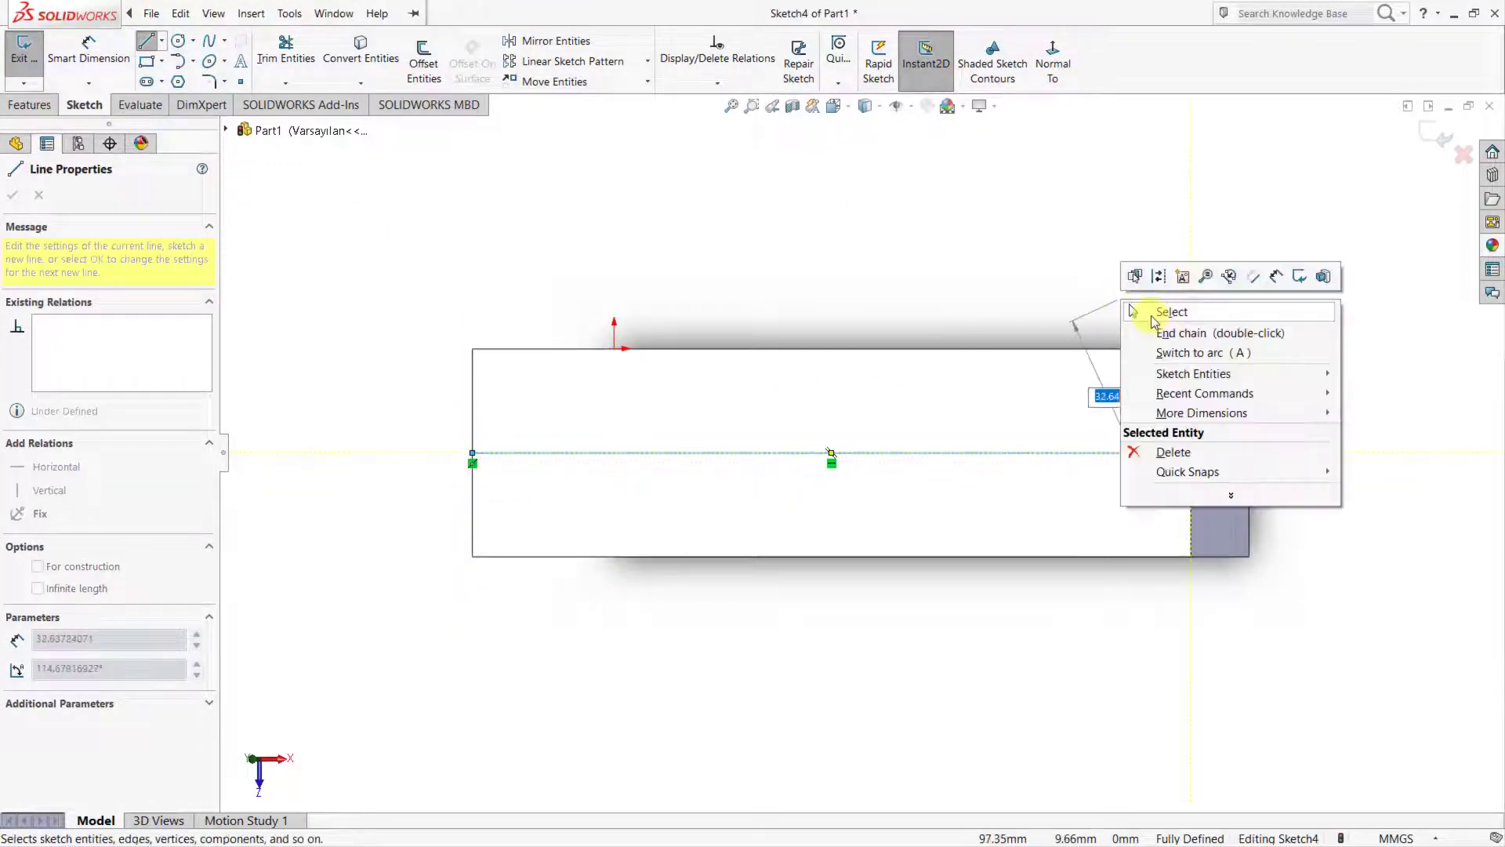
pyautogui.click(1149, 312)
pyautogui.moveTo(1005, 282); pyautogui.dragTo(1050, 243, button='middle')
pyautogui.click(1438, 139)
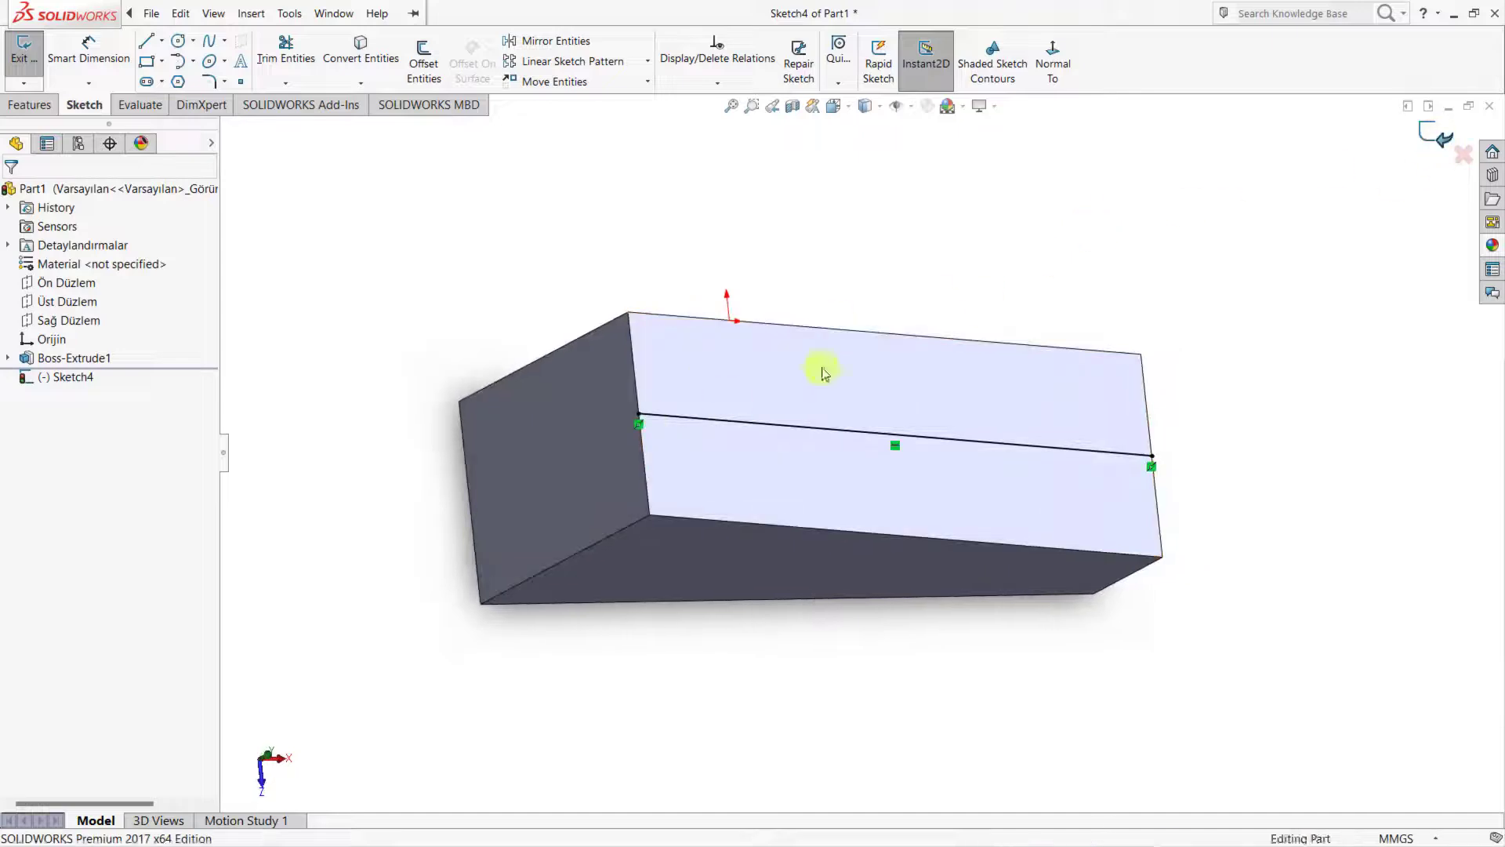
# Step: On the tall end face, sketch a center rectangle 20 mm high and 200 mm wide, centred on the upper edge's midpoint
pyautogui.click(581, 456)
pyautogui.click(626, 412)
pyautogui.click(1039, 54)
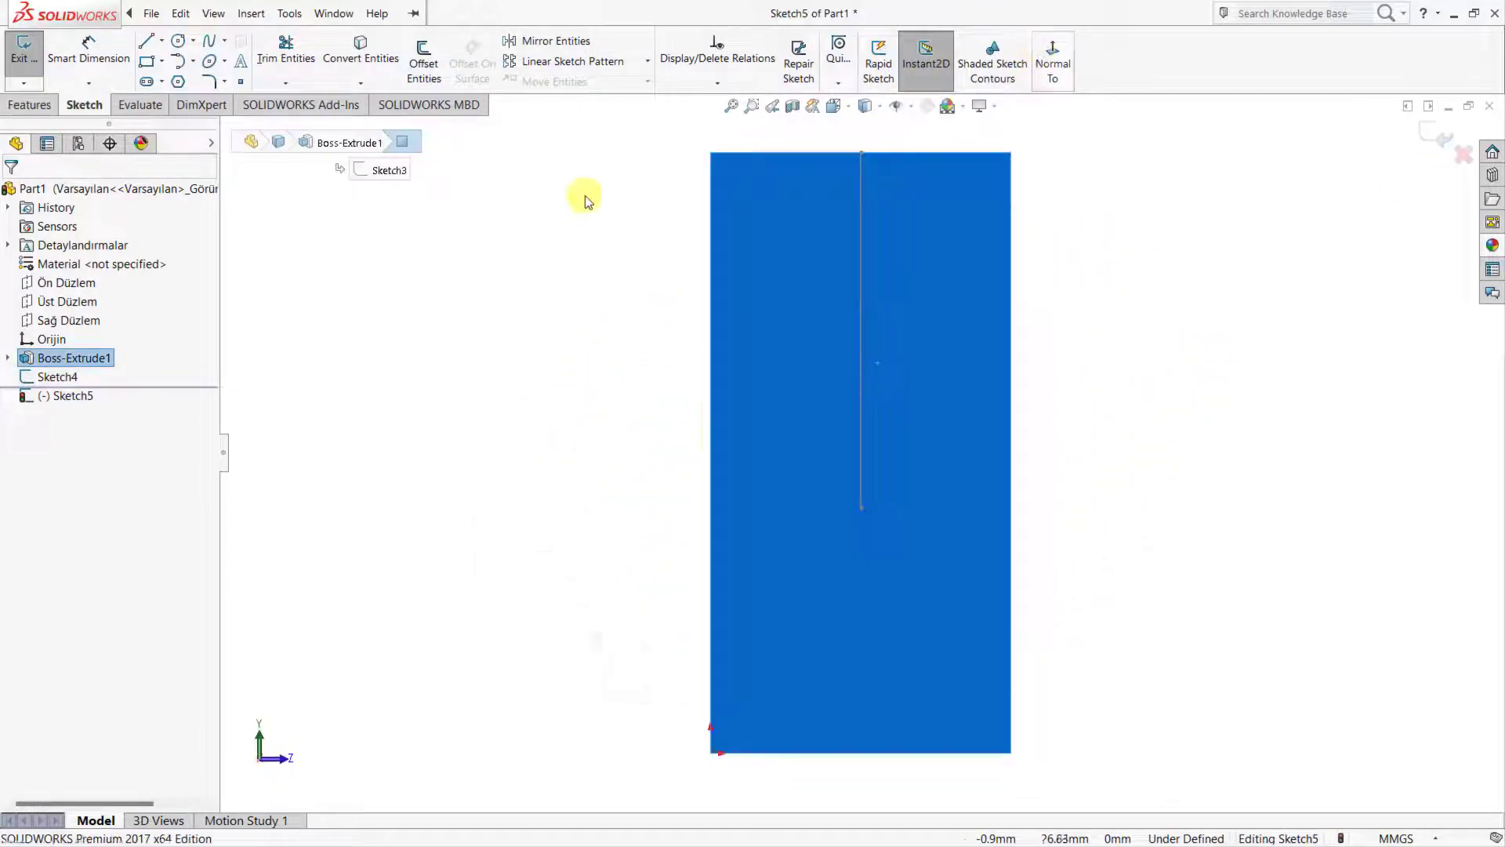
pyautogui.click(146, 61)
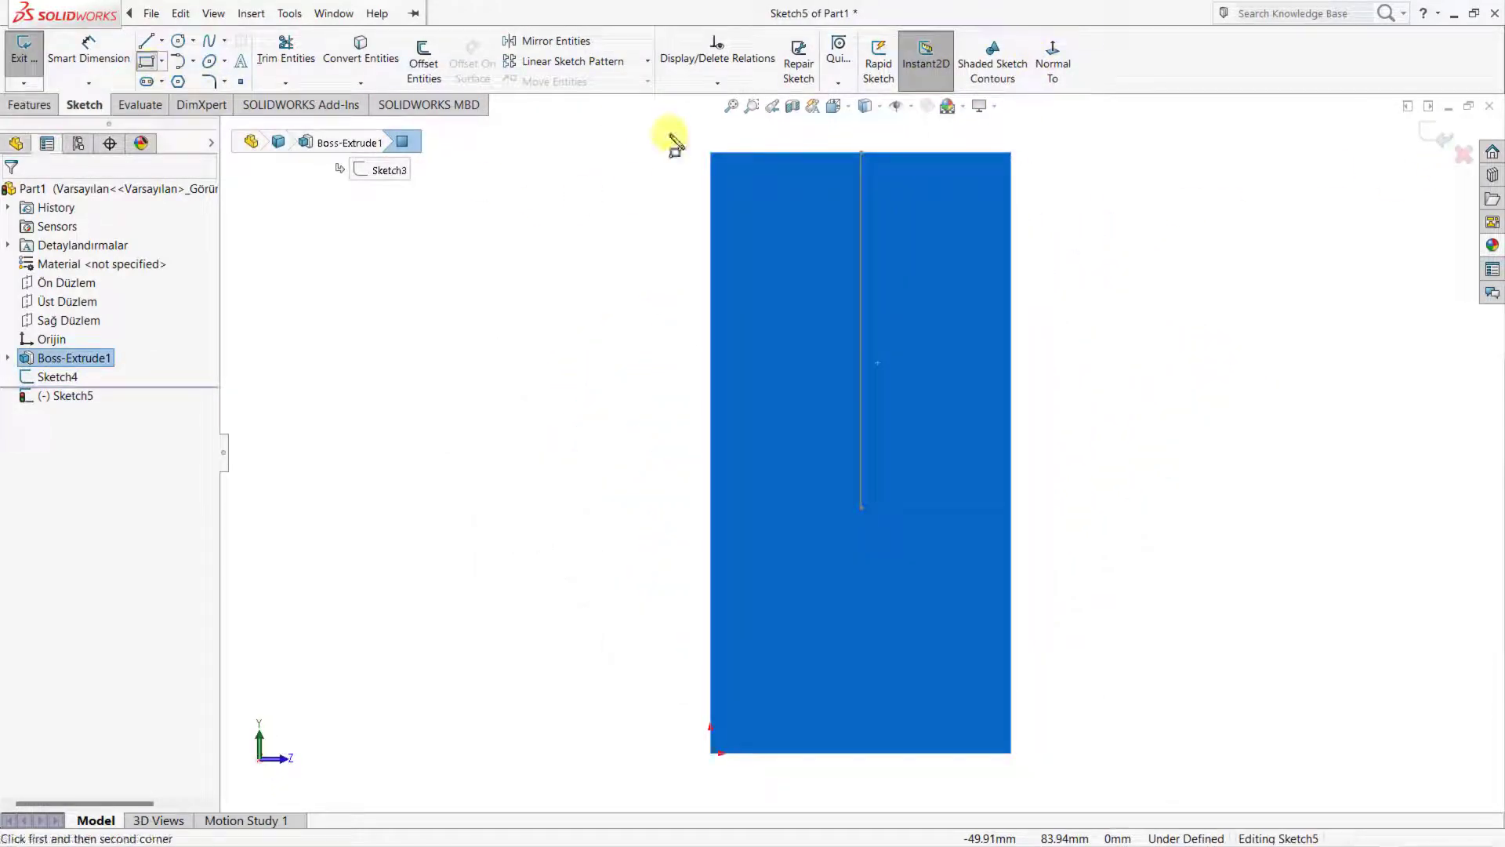
pyautogui.click(162, 62)
pyautogui.click(180, 101)
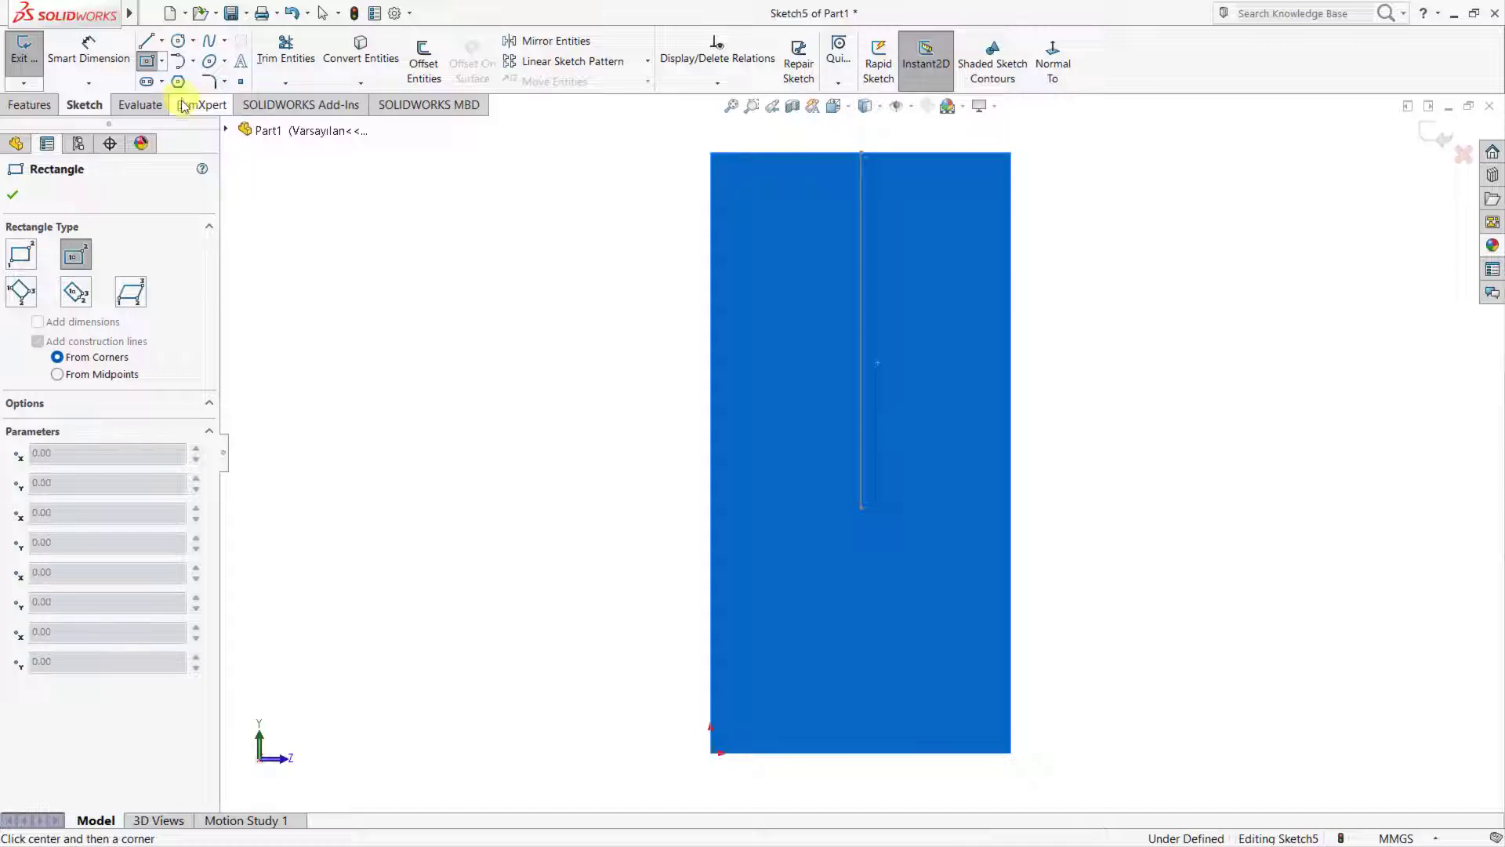
pyautogui.click(861, 152)
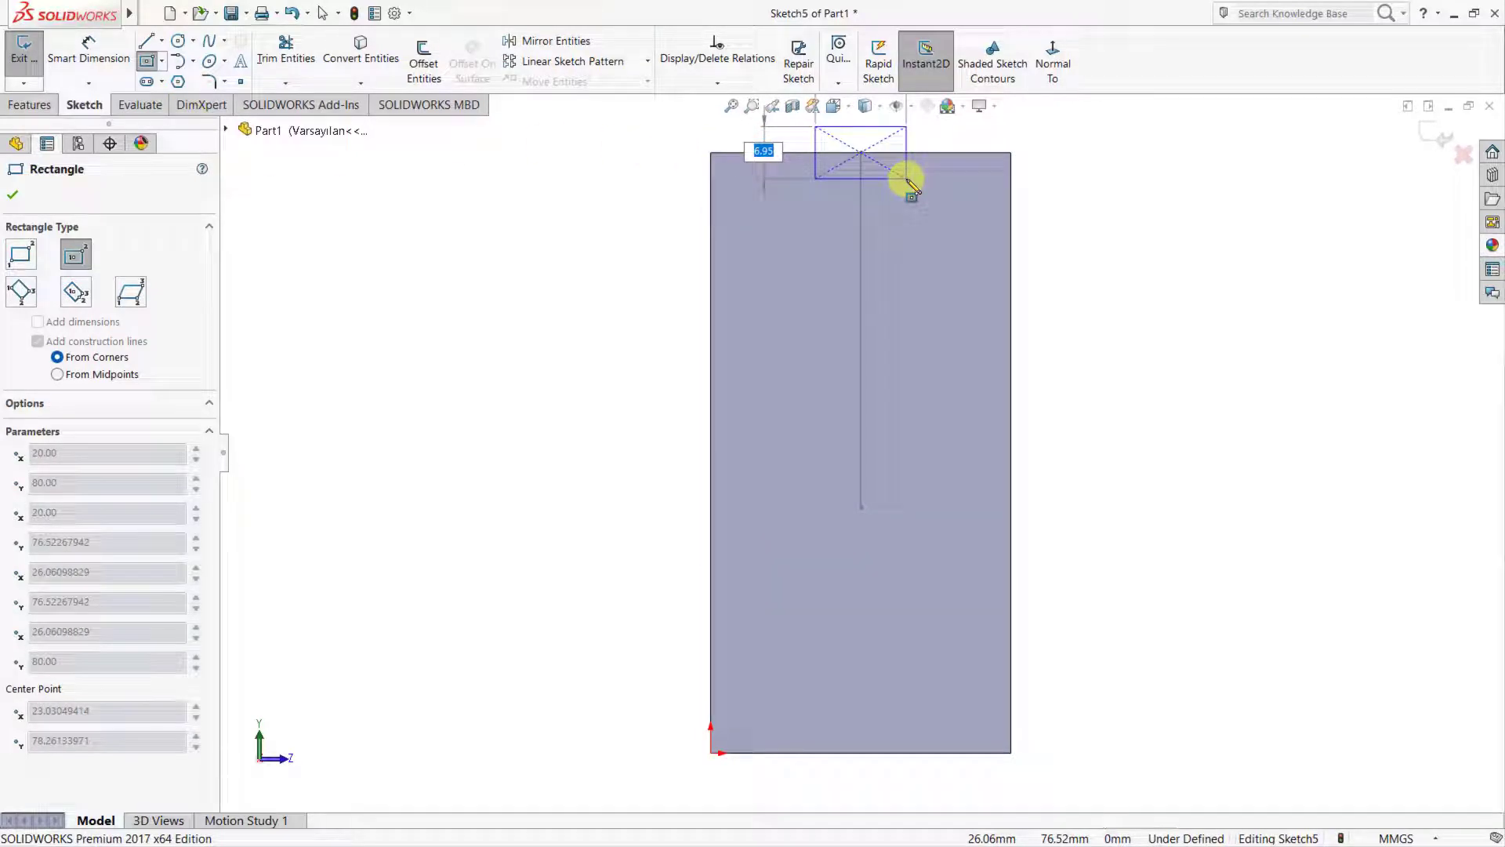
pyautogui.write('20')
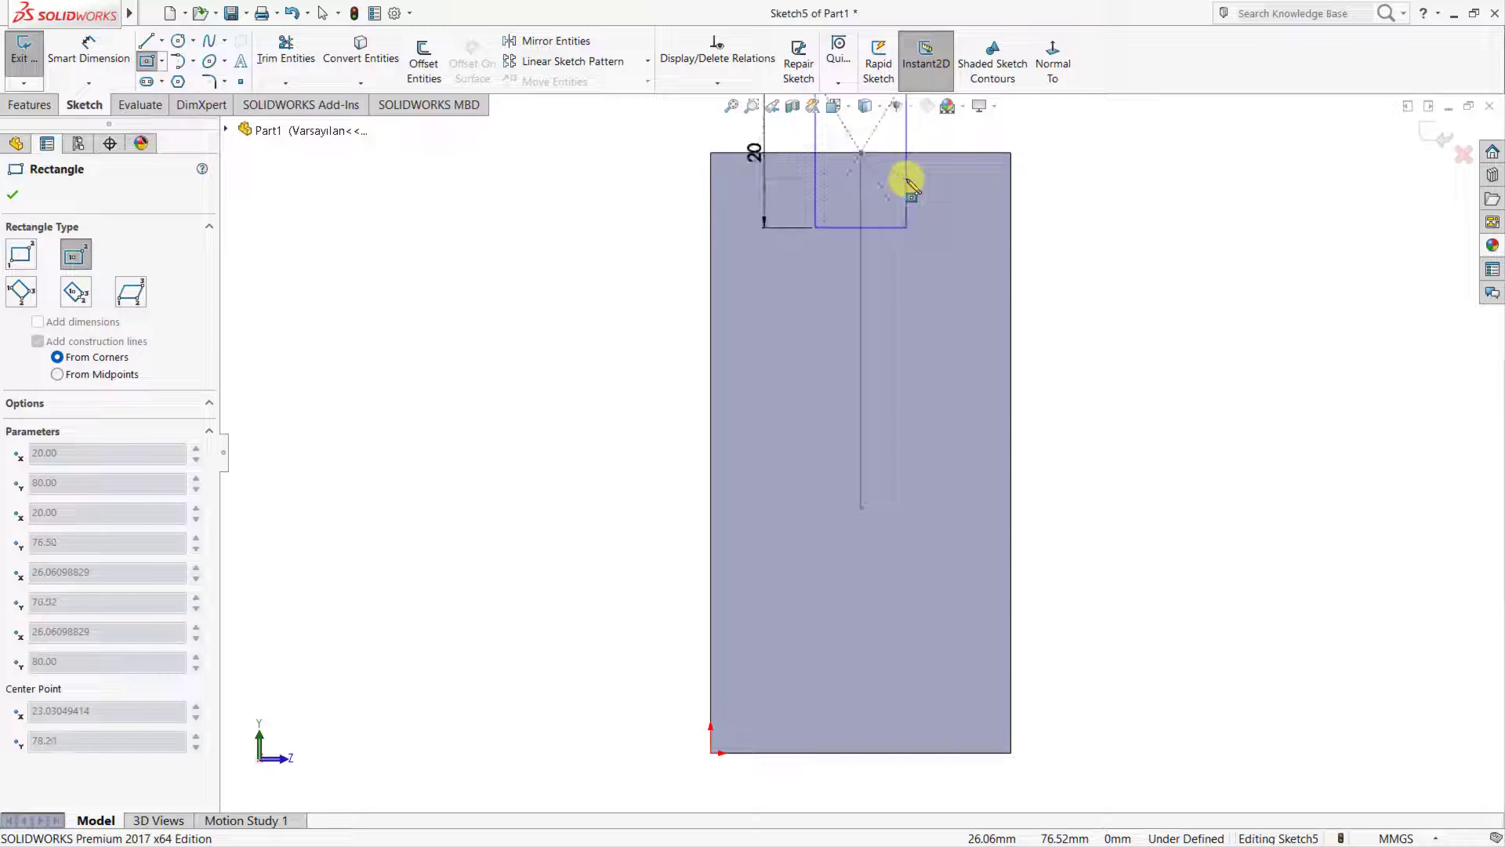
pyautogui.press('Return')
pyautogui.scroll(5, 401, 511)
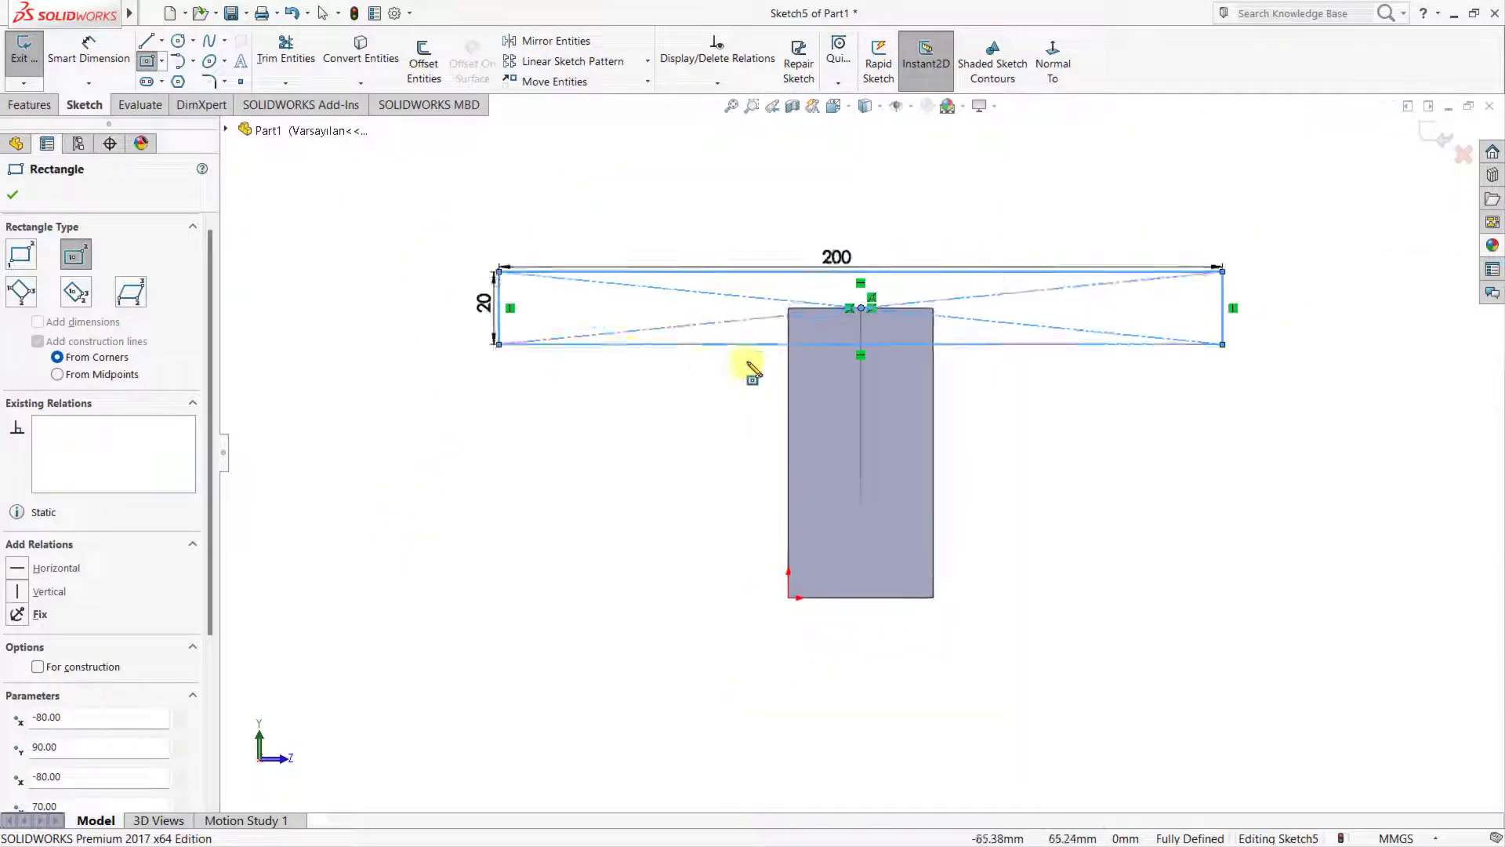
# Step: Set the rectangle's width to 20 mm and close the sketch
pyautogui.press('Escape')
pyautogui.doubleClick(837, 288)
pyautogui.write('200.00mm')
pyautogui.press('Return')
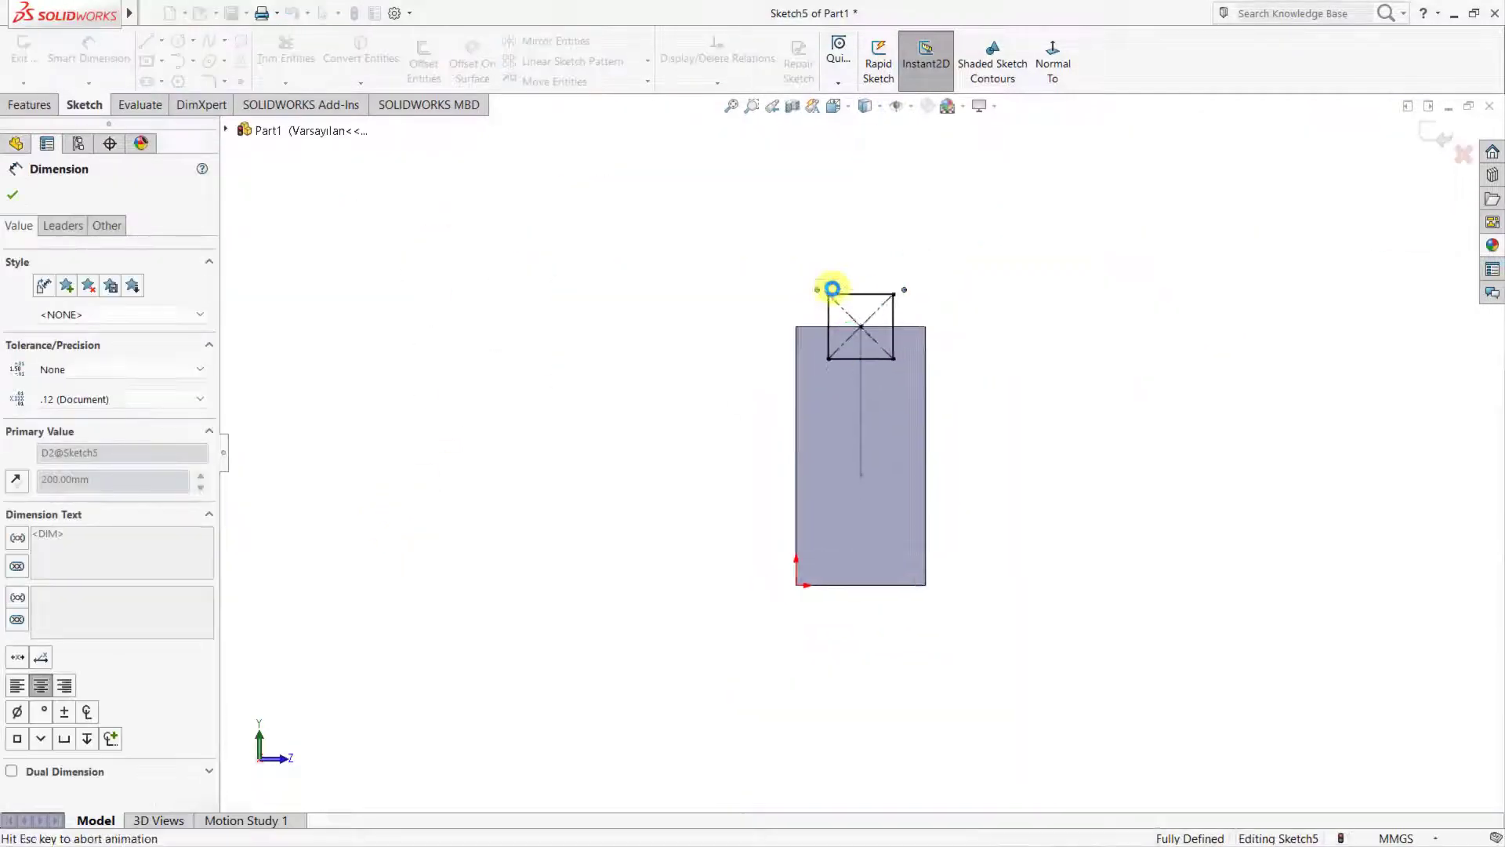
pyautogui.press('f')
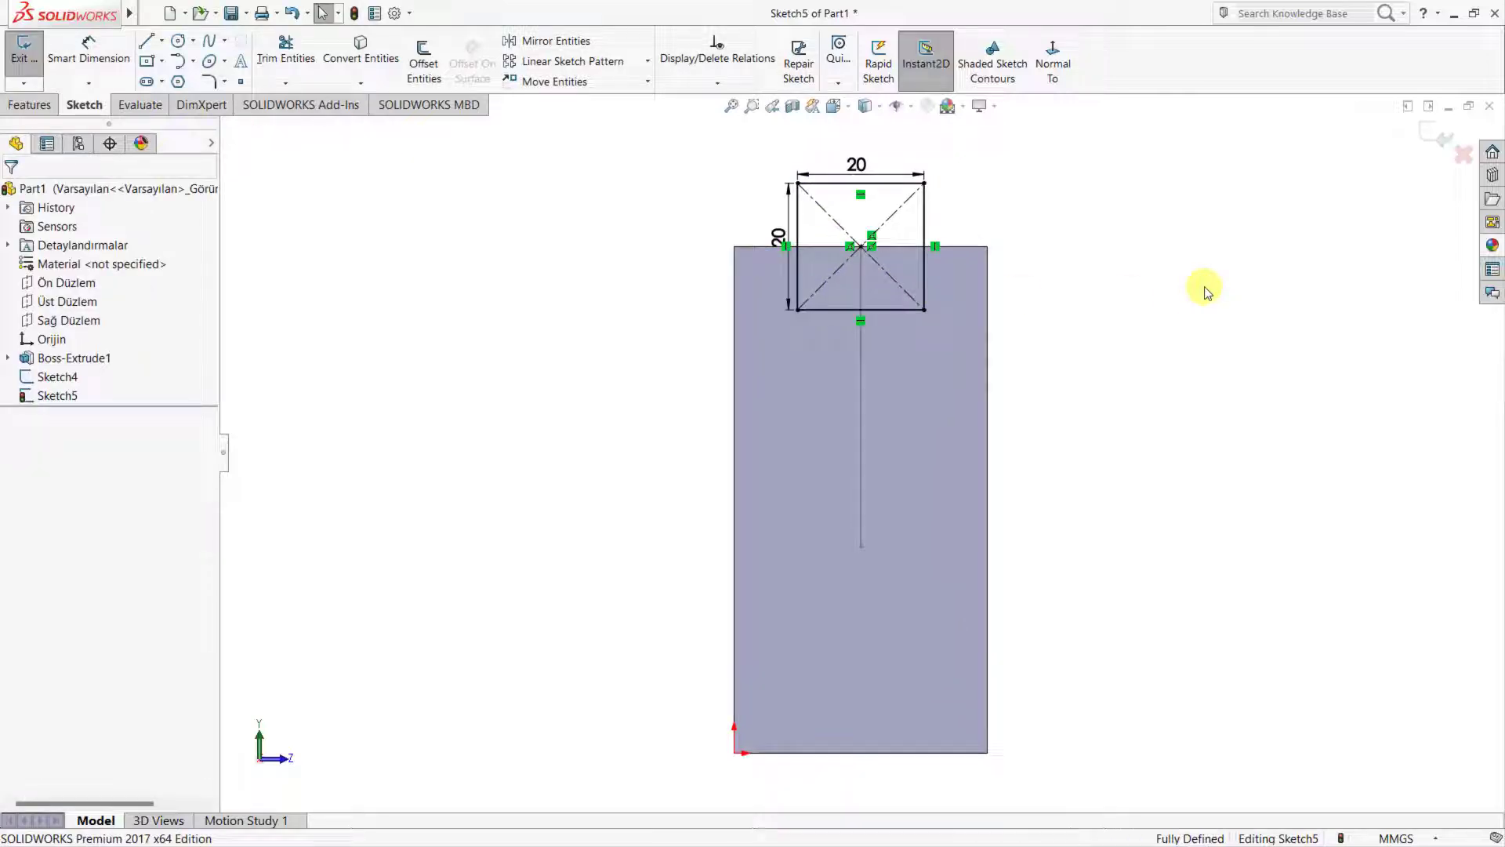
pyautogui.click(1439, 135)
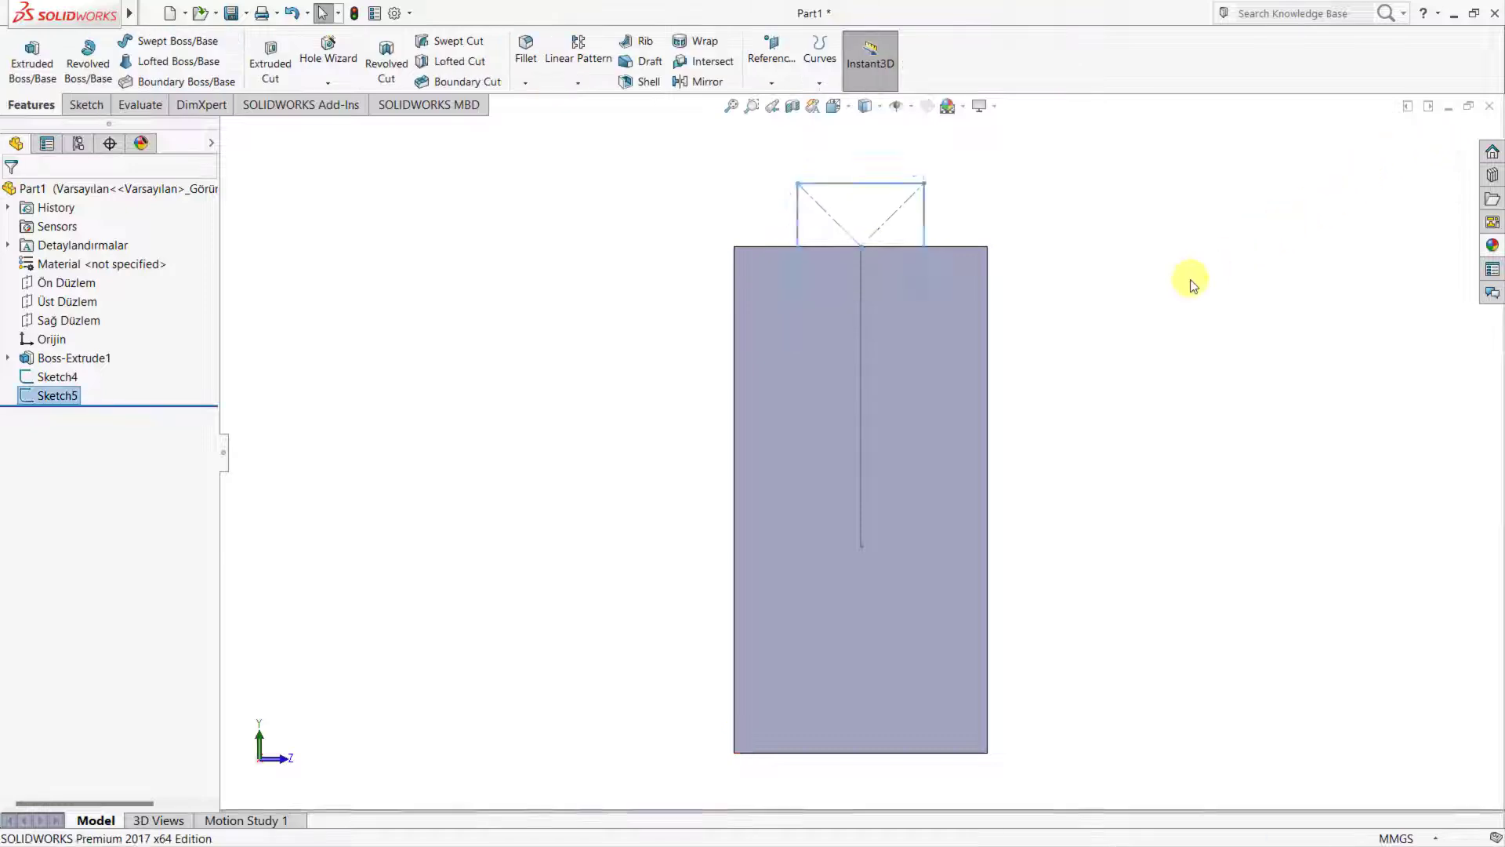
# Step: Create a swept cut using the square sketch as profile and the line on the sloped face as path
pyautogui.moveTo(1190, 282); pyautogui.dragTo(1083, 376, button='middle')
pyautogui.moveTo(478, 271); pyautogui.dragTo(521, 270, button='middle')
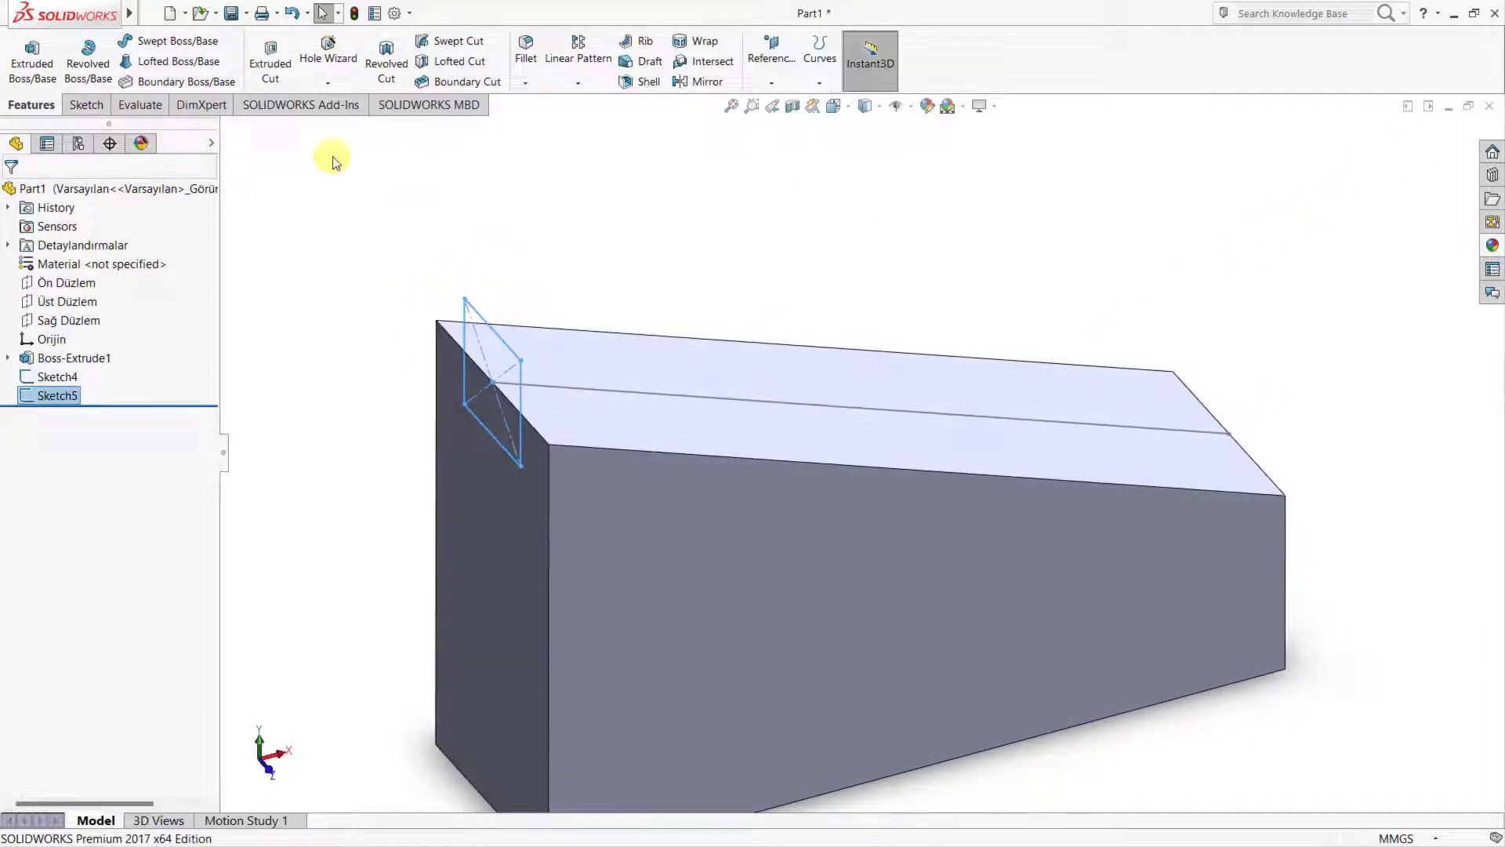
pyautogui.click(178, 41)
pyautogui.click(39, 195)
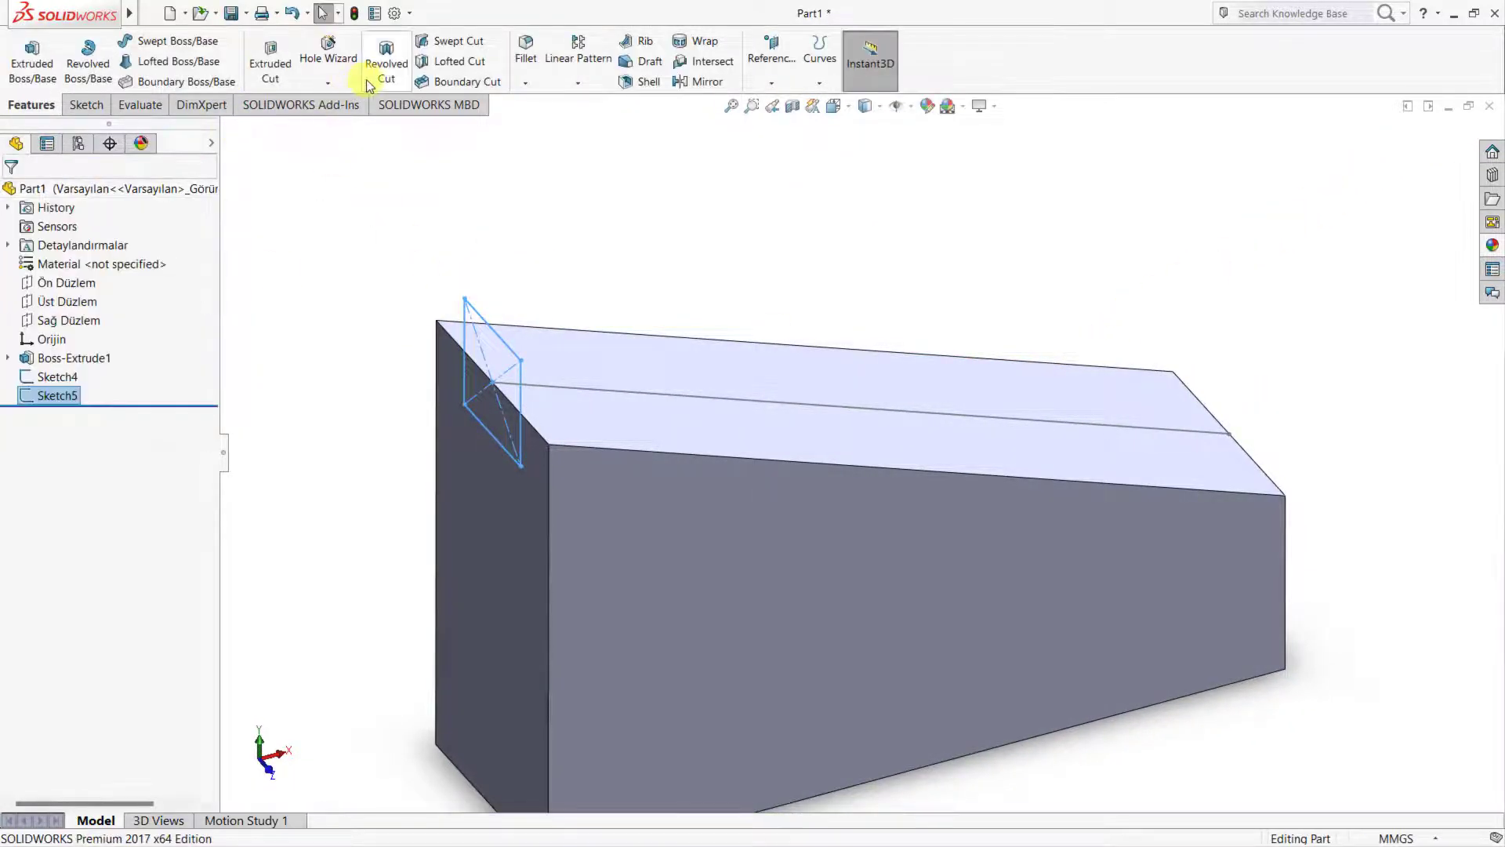
pyautogui.click(455, 43)
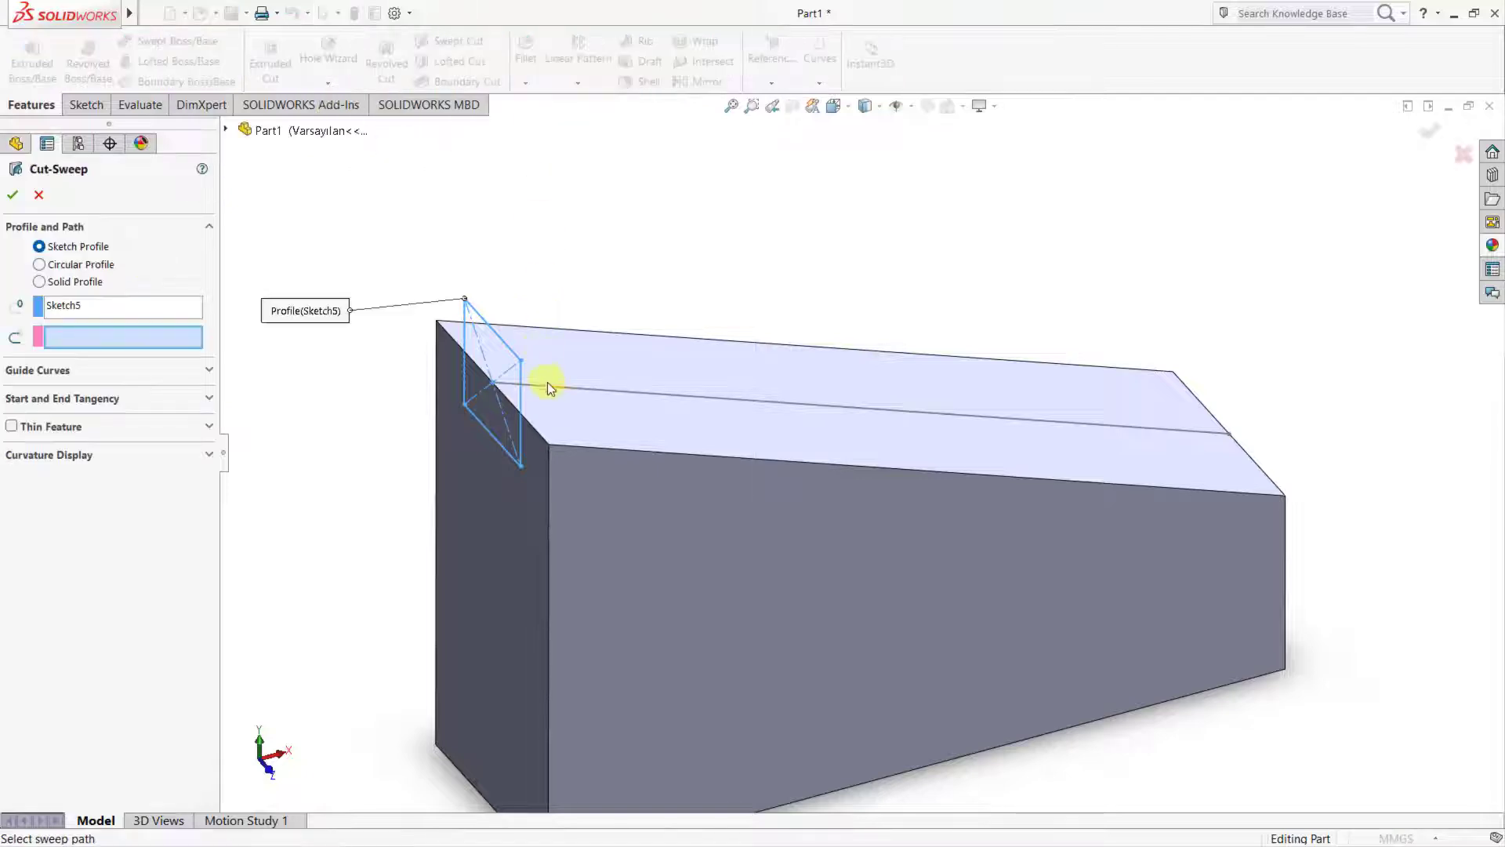
pyautogui.click(558, 392)
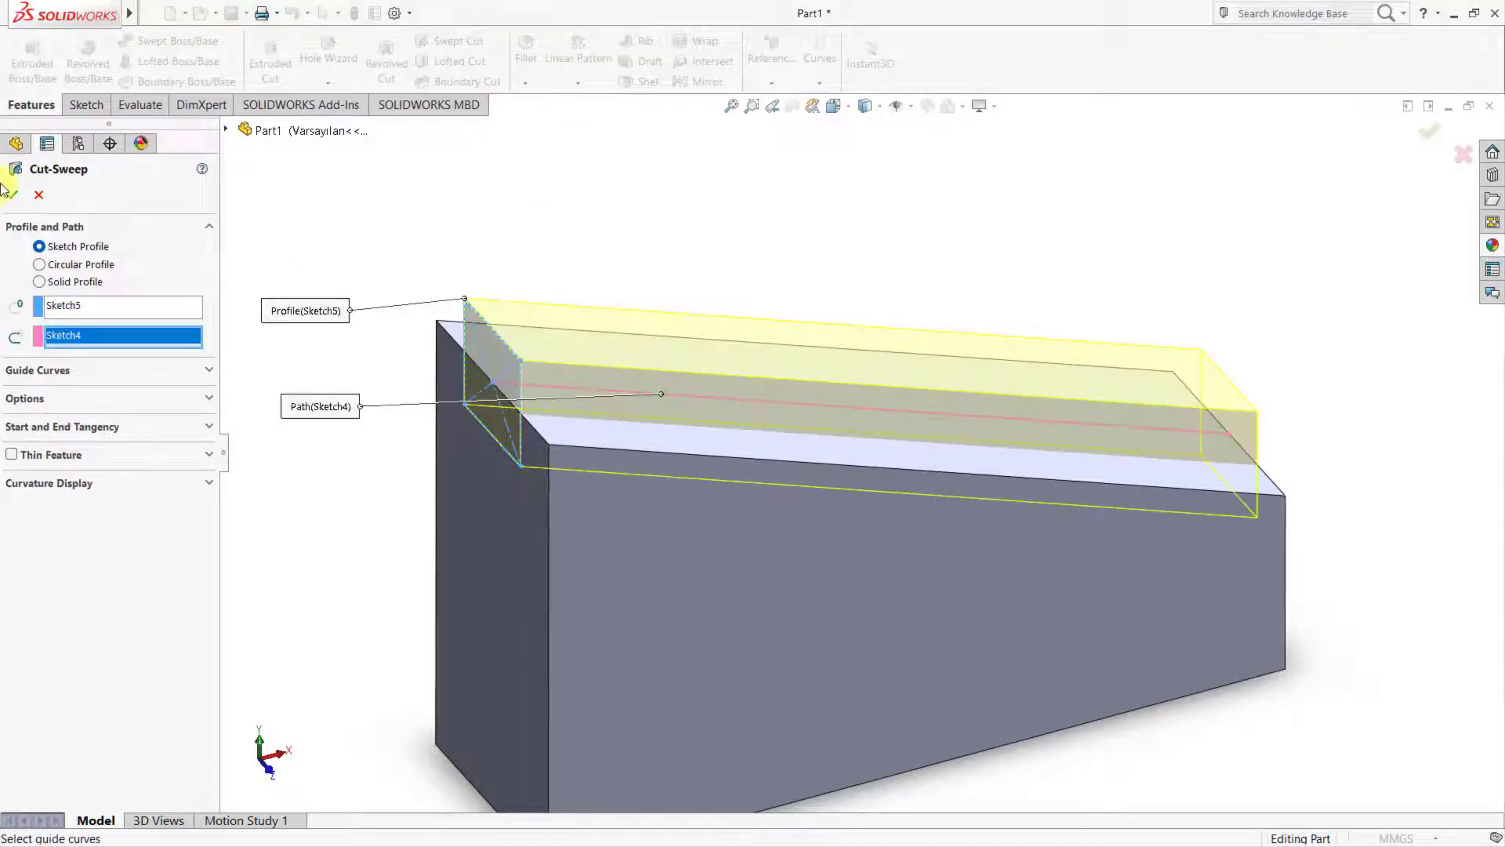
pyautogui.press('Return')
pyautogui.hotkey('ctrl', '7')
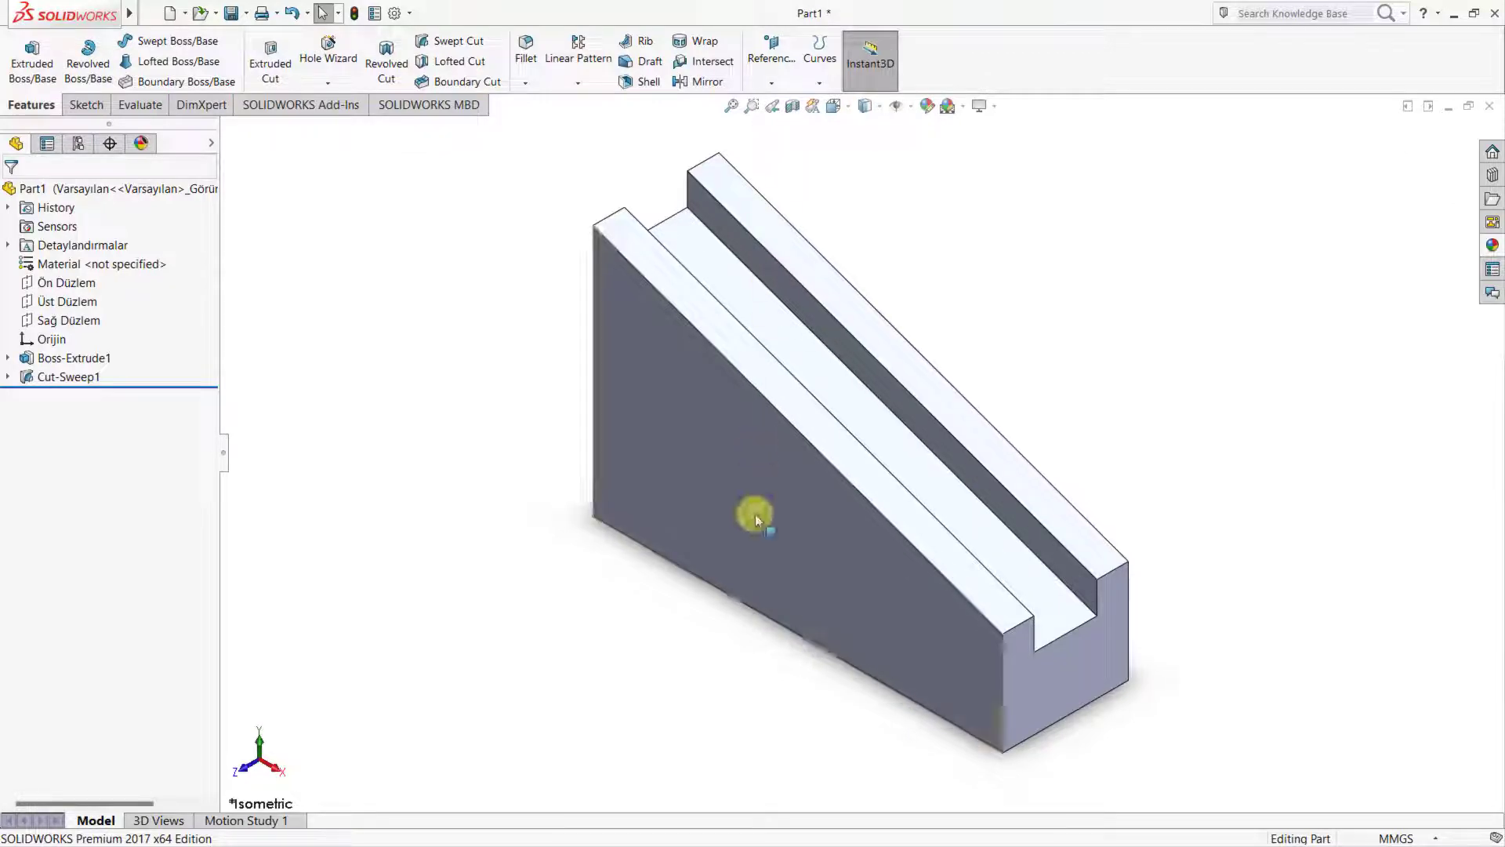
# Step: Start a sketch on the bottom face and draw a 20 mm line outward from the tall-end corner opposite the origin, continuing that short edge
pyautogui.moveTo(755, 514); pyautogui.dragTo(854, 605, button='middle')
pyautogui.click(854, 604)
pyautogui.click(918, 554)
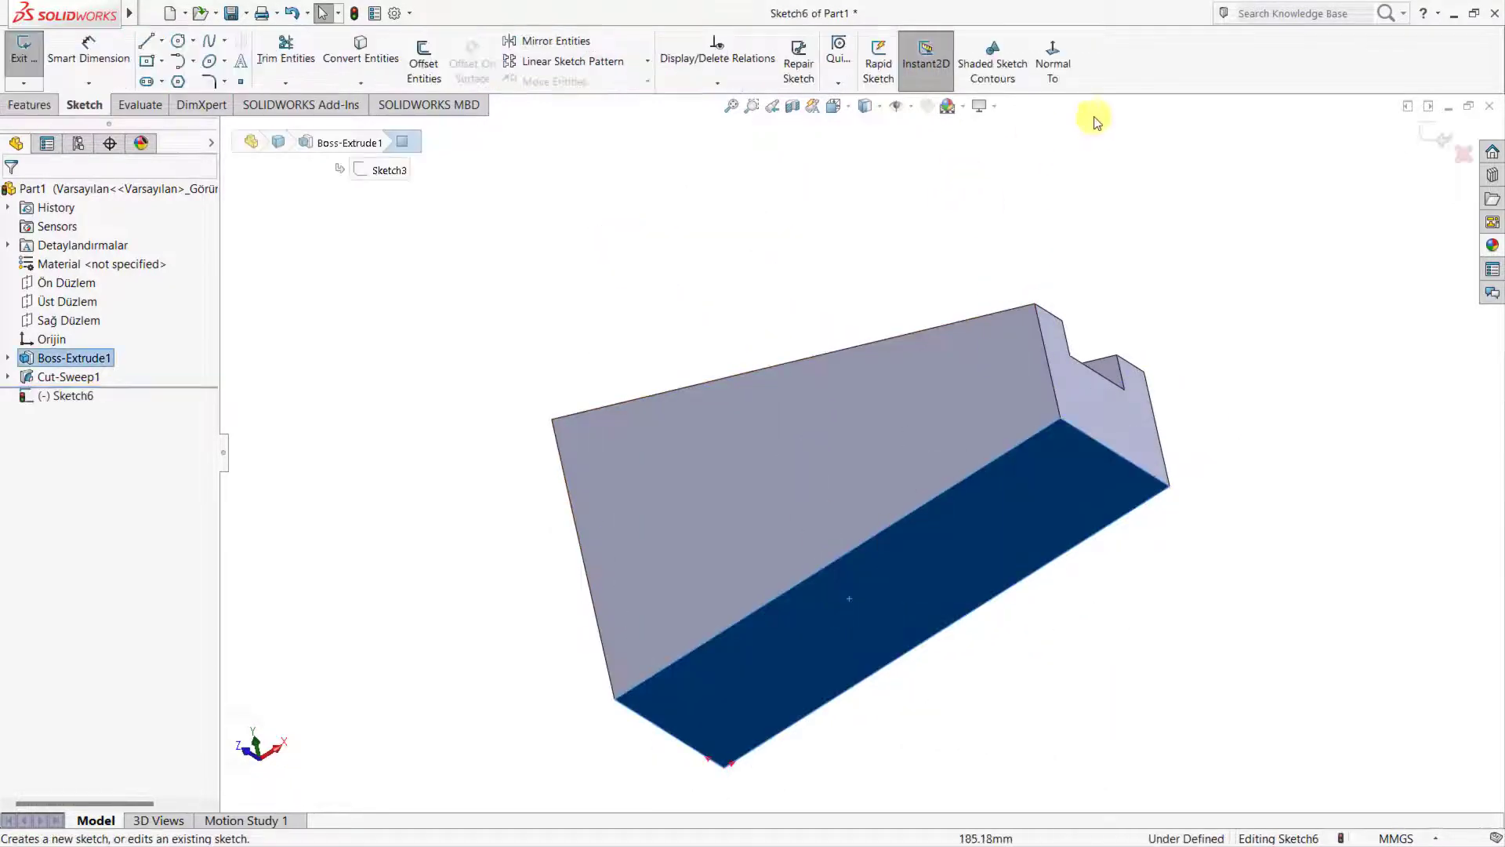
pyautogui.click(1052, 61)
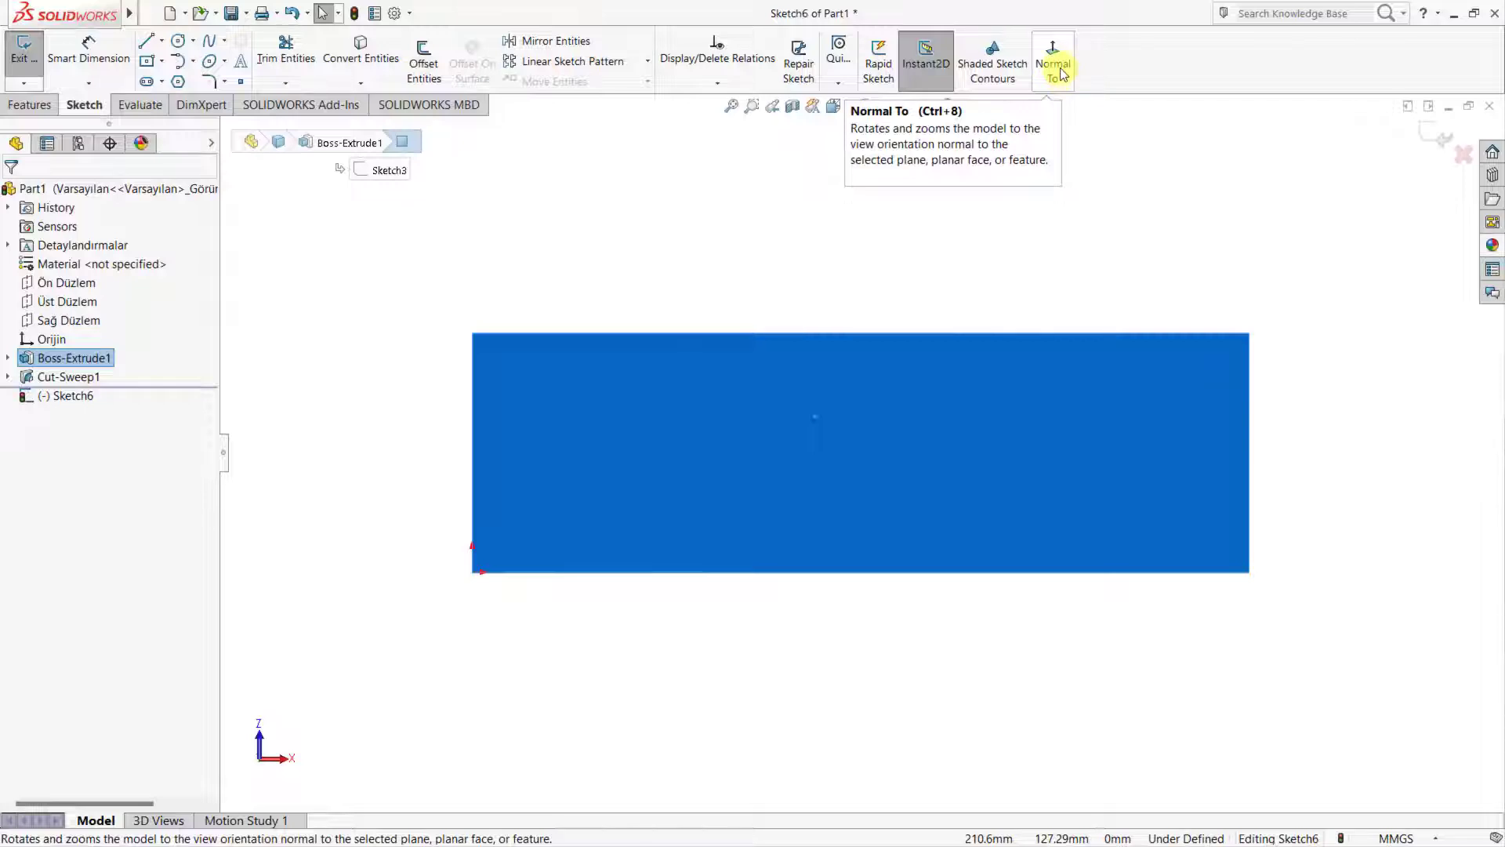
pyautogui.press('l')
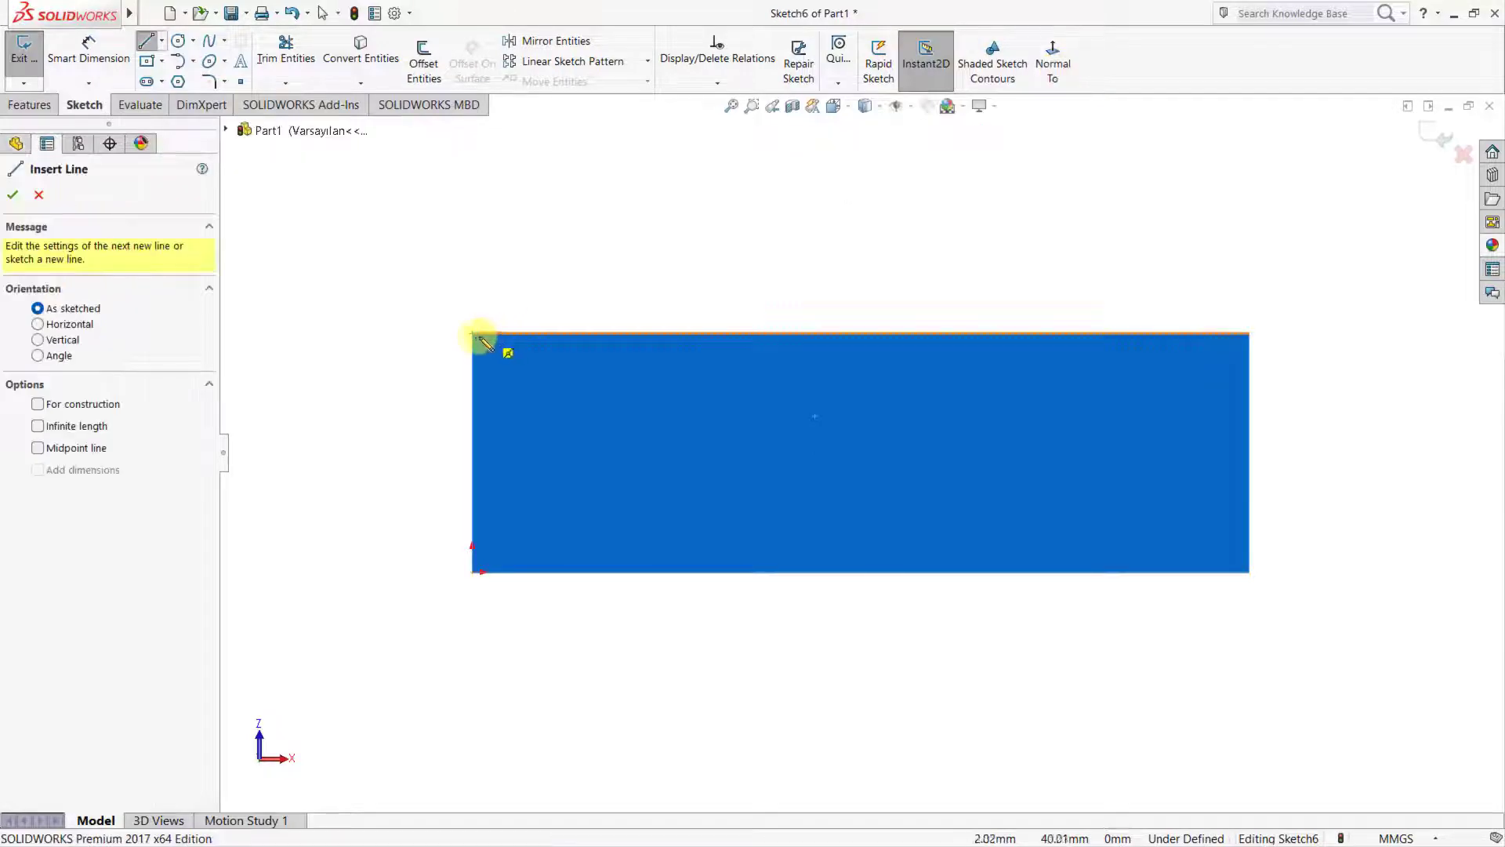
pyautogui.click(472, 335)
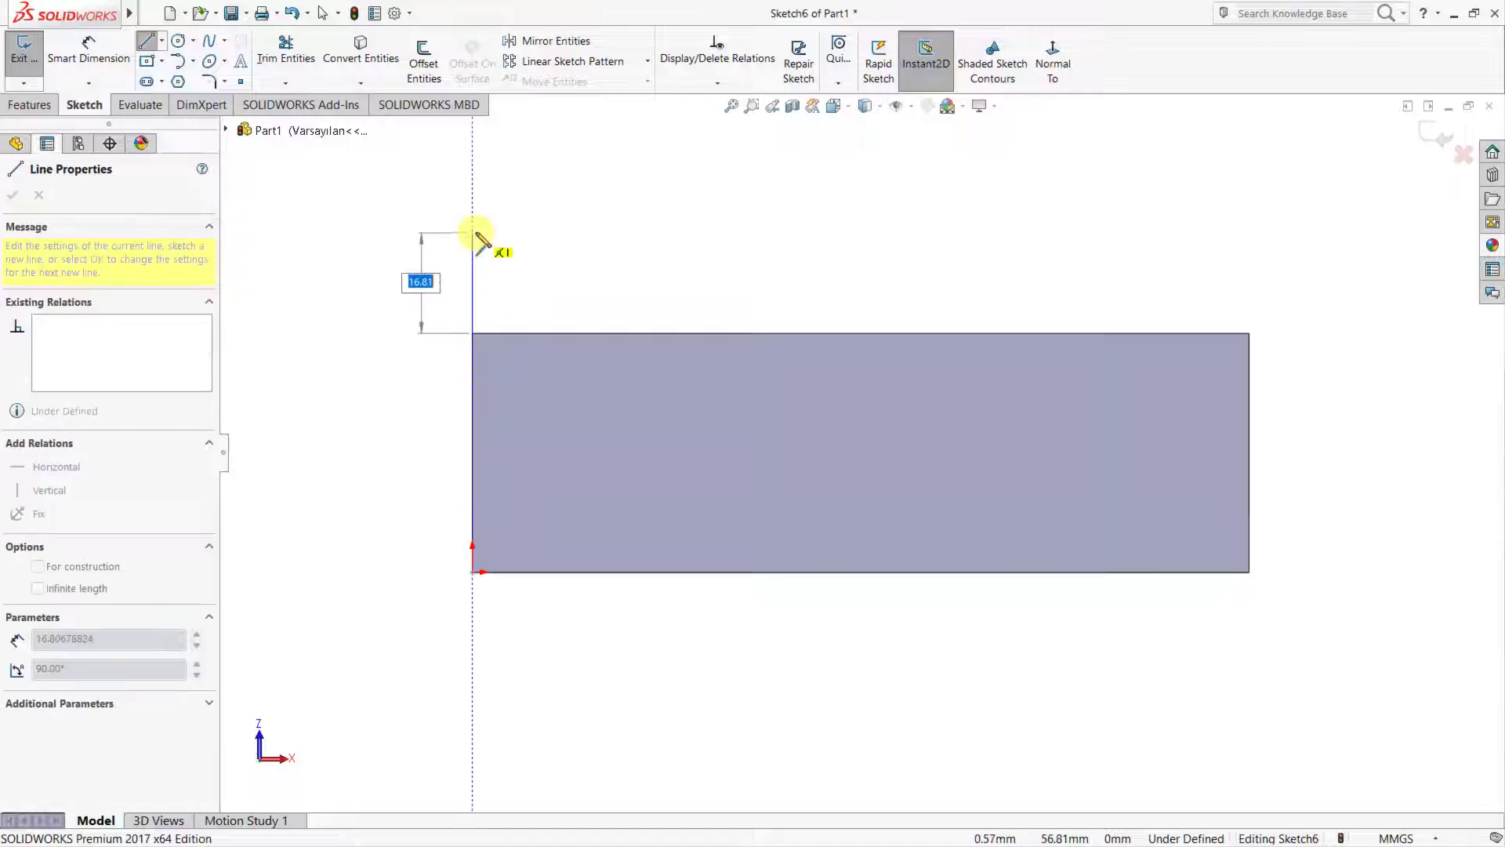
pyautogui.write('20')
pyautogui.press('Return')
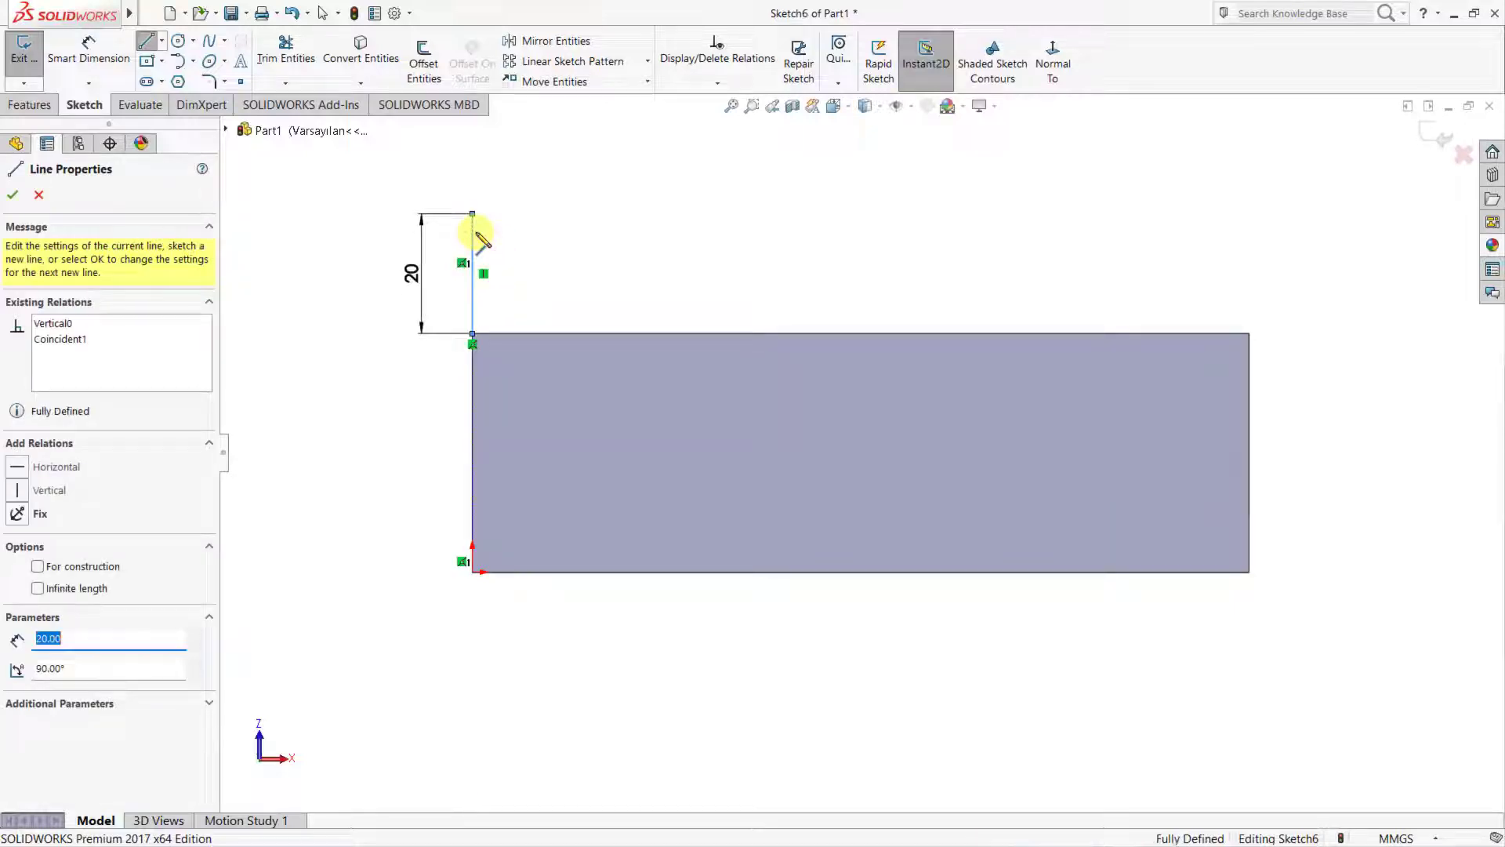
pyautogui.scroll(3, 533, 229)
pyautogui.scroll(-2, 463, 179)
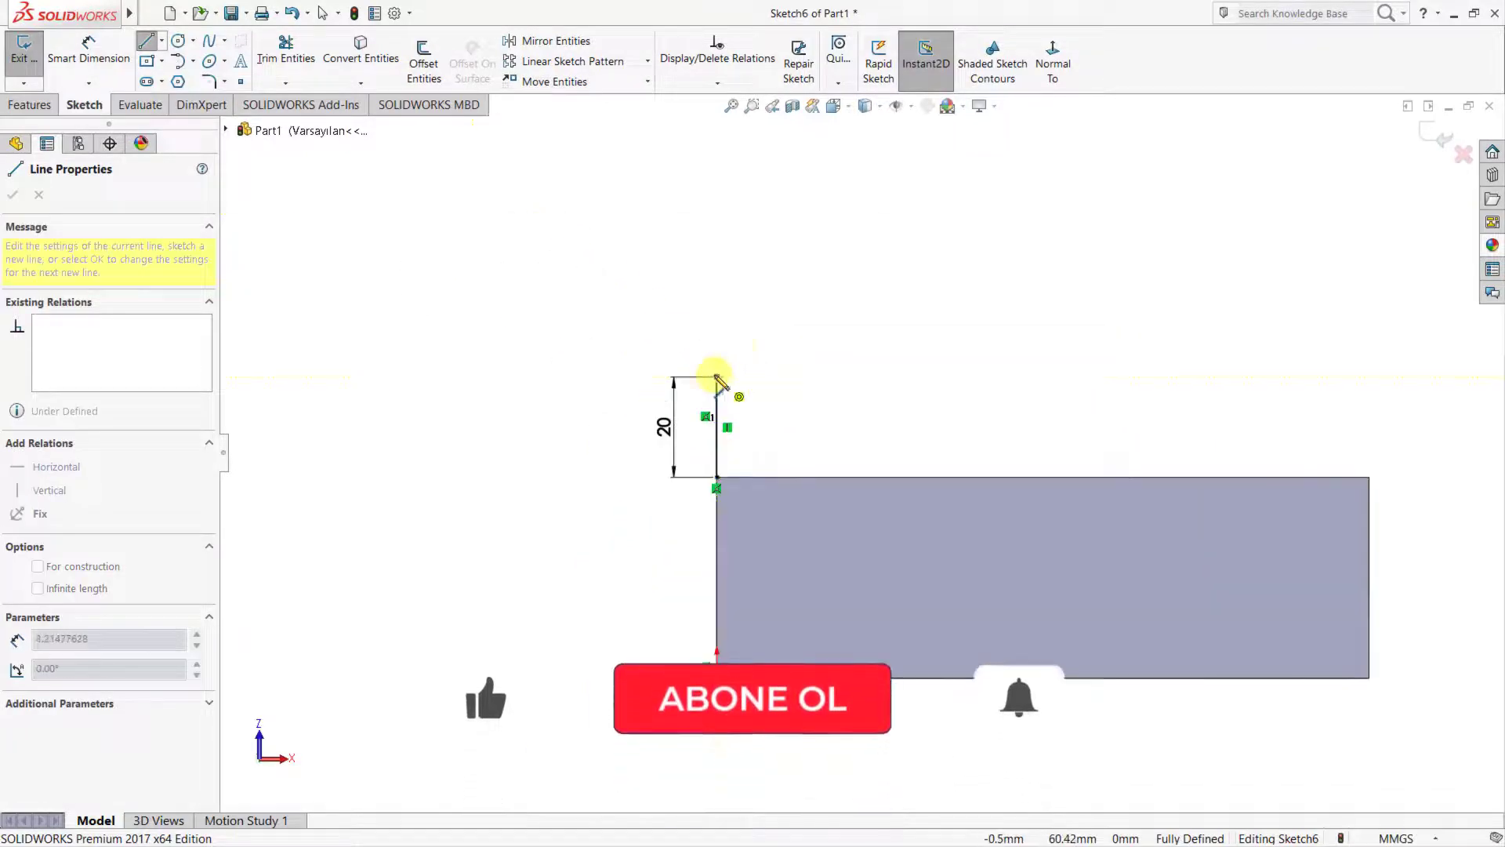
# Step: Close the tab outline with two tangent arcs of about 14.4 mm radius, a 40 mm long outer line, a side line and the body edge
pyautogui.moveTo(716, 377)
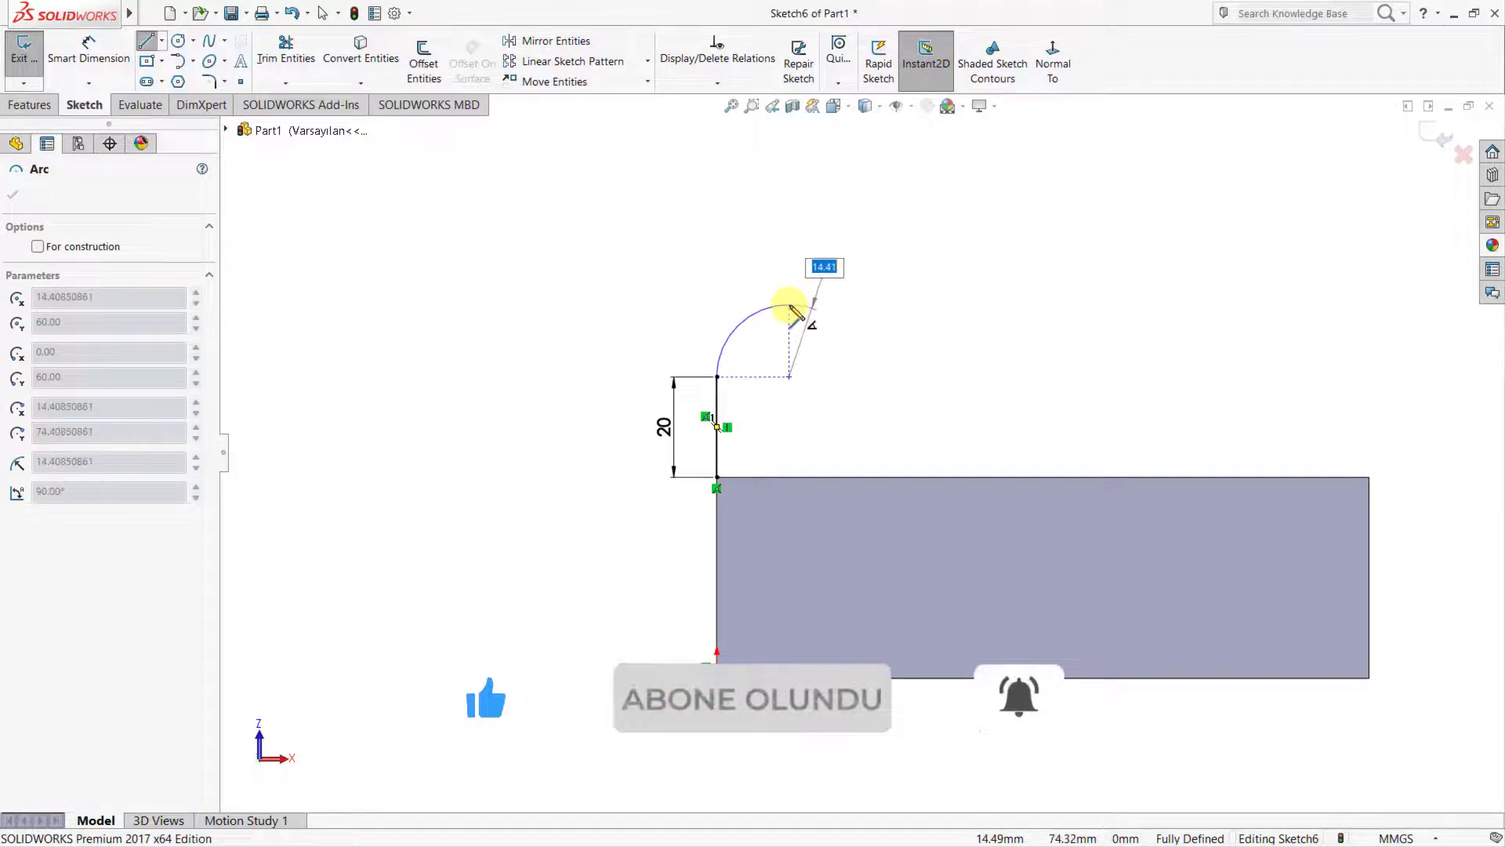
pyautogui.click(791, 308)
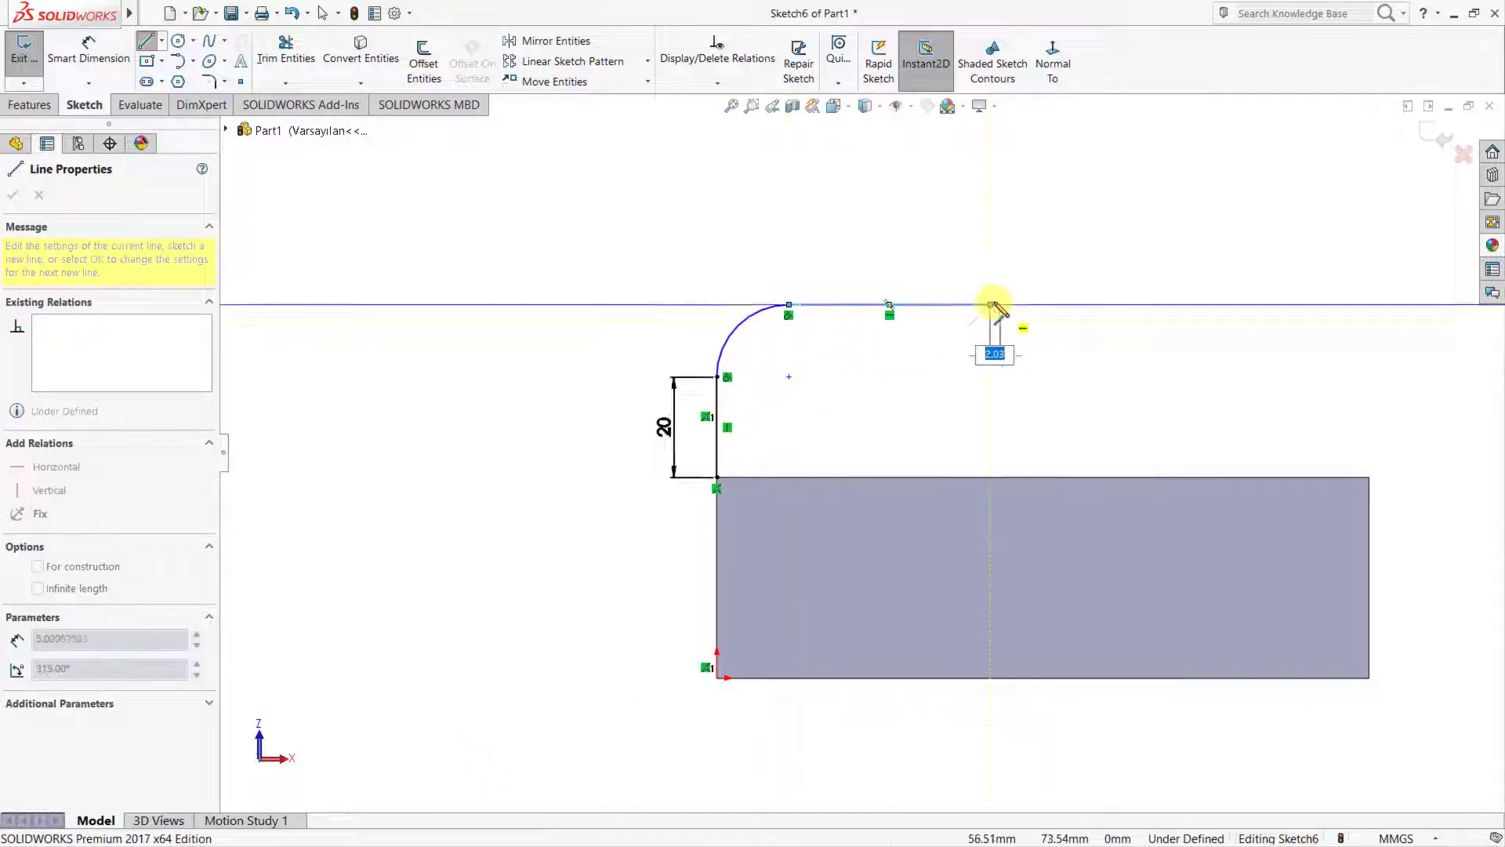
pyautogui.click(992, 304)
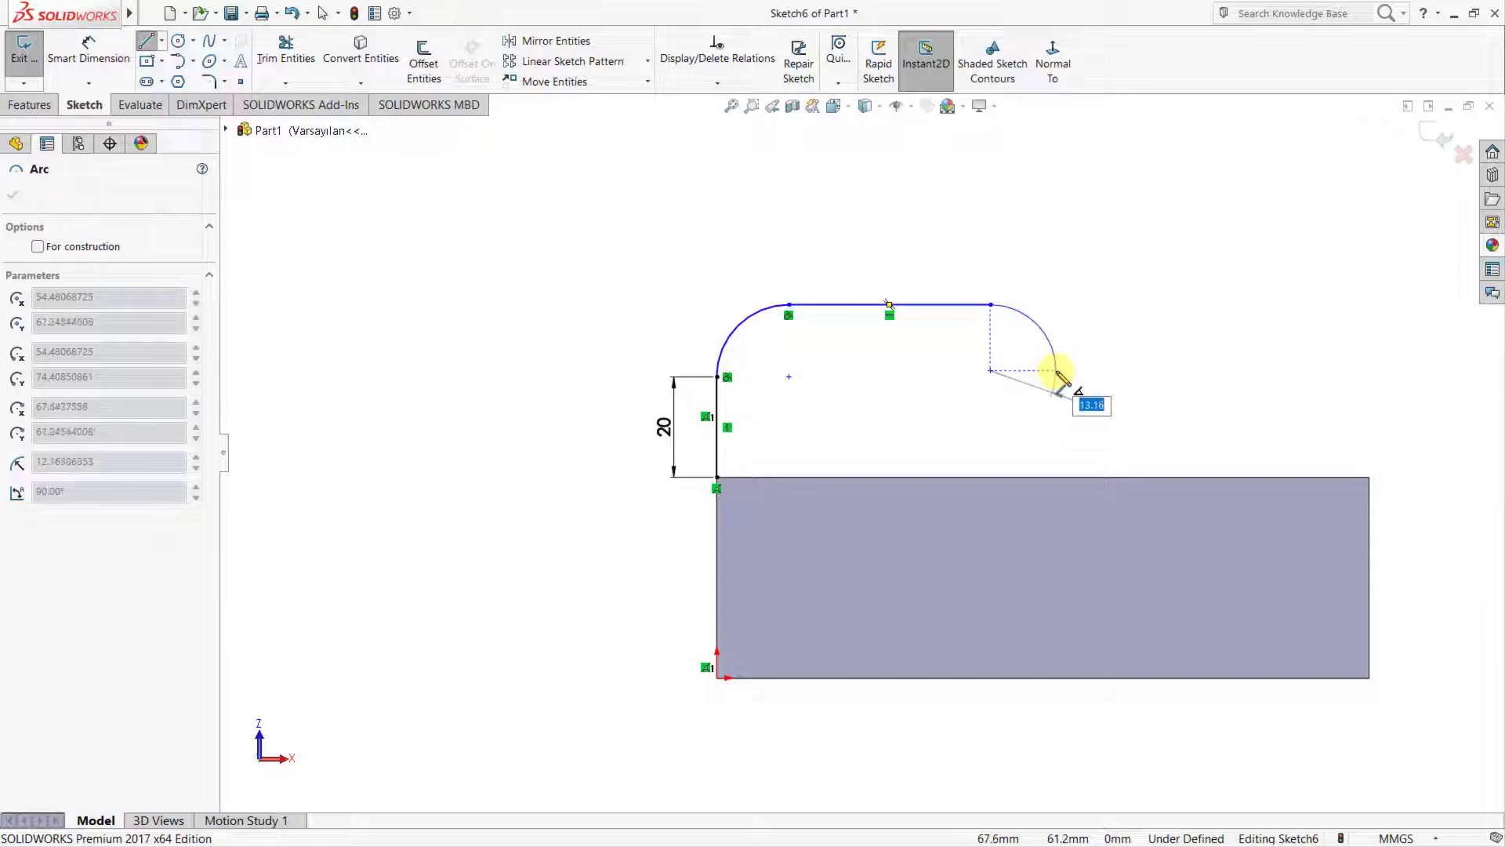
pyautogui.click(1062, 377)
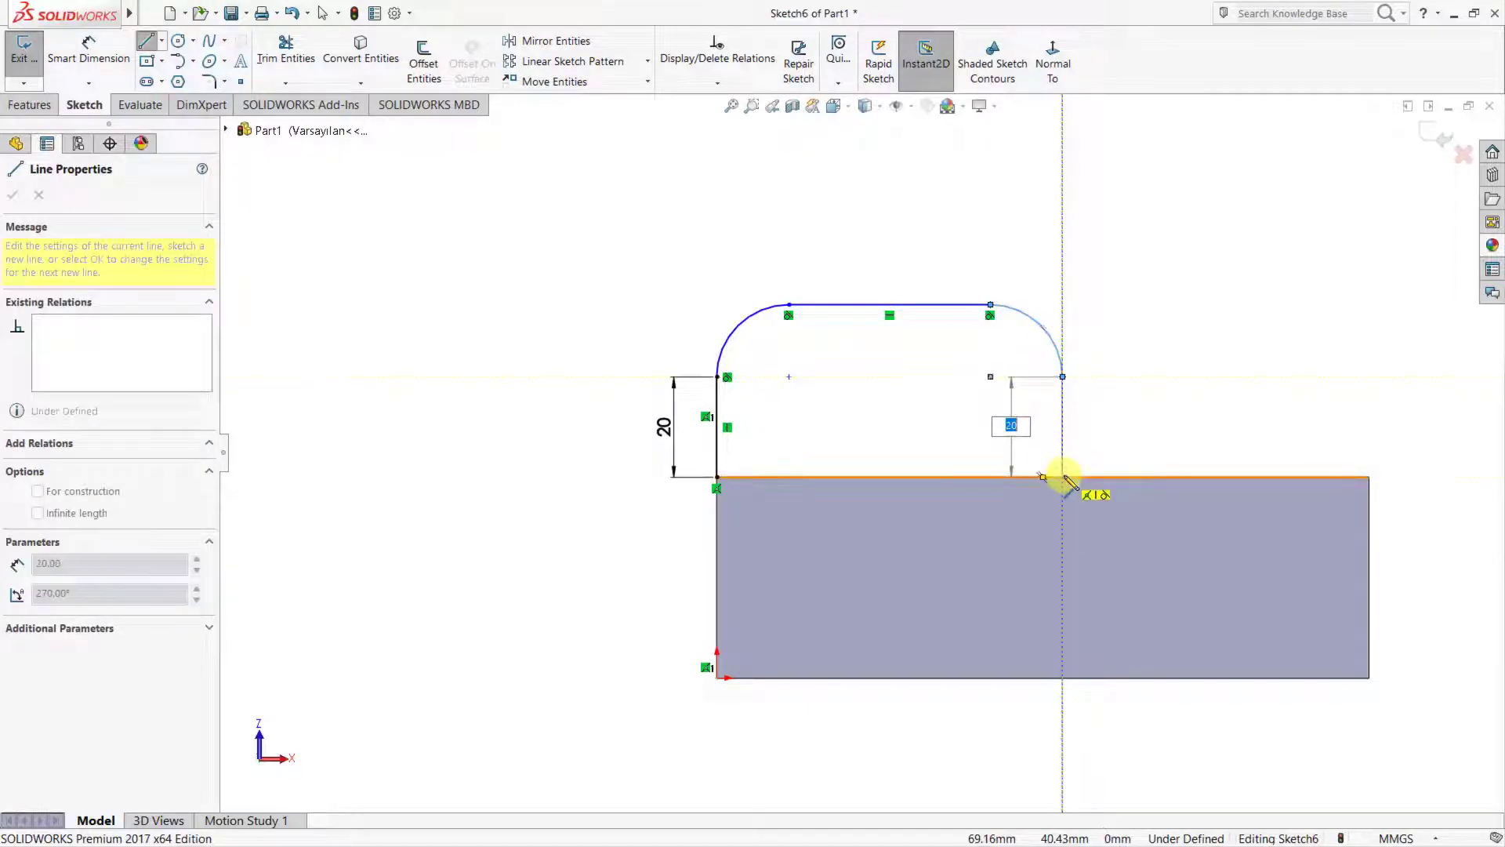
pyautogui.click(1063, 477)
pyautogui.click(716, 477)
# Step: Draw a 20 mm diameter circle centred on the centre of the tab's corner arc nearer the tall end
pyautogui.press('c')
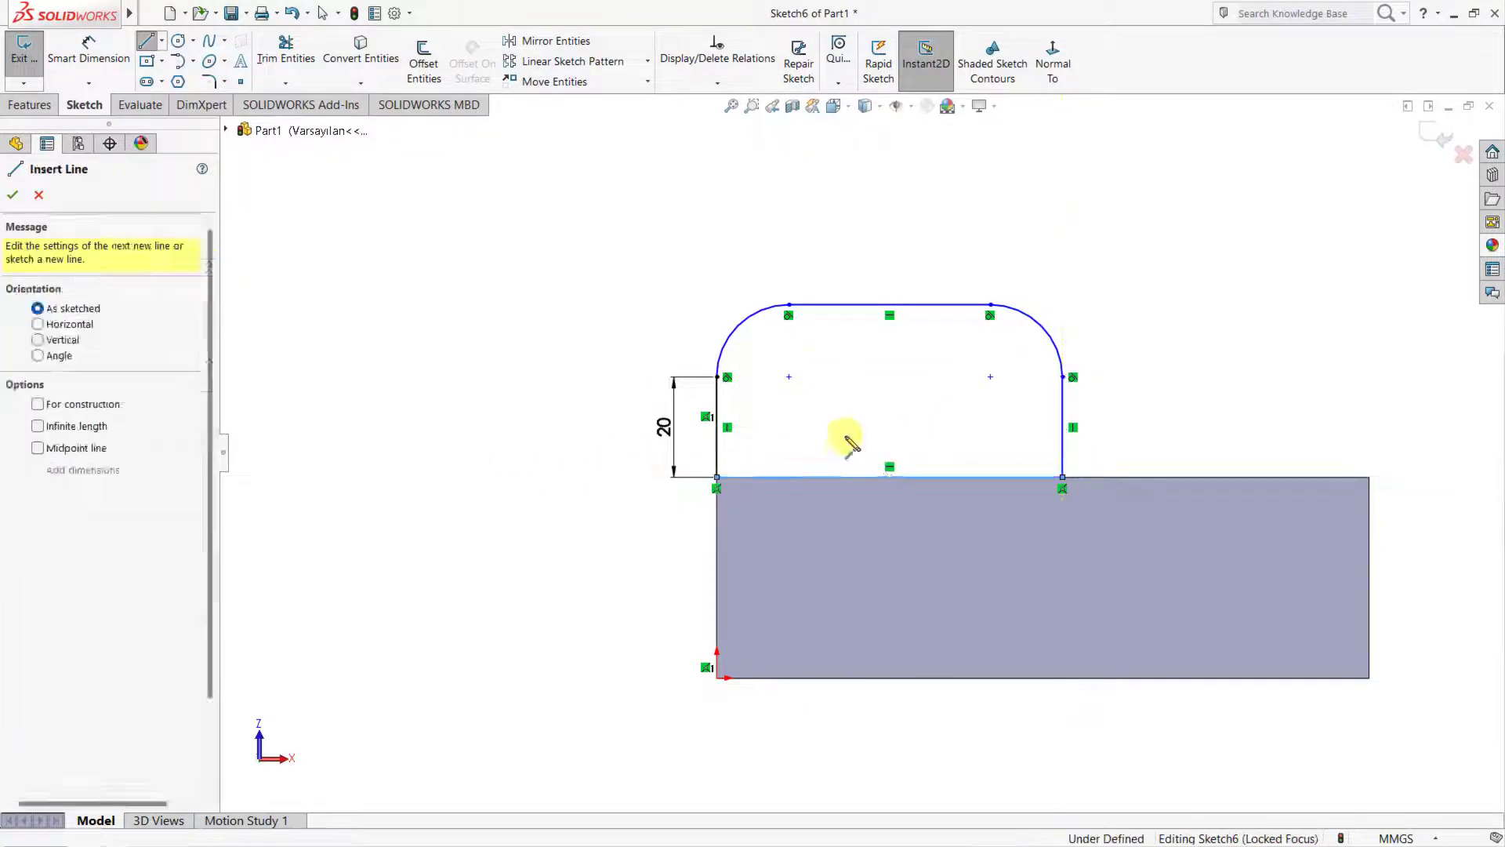
pyautogui.moveTo(789, 377); pyautogui.dragTo(781, 409)
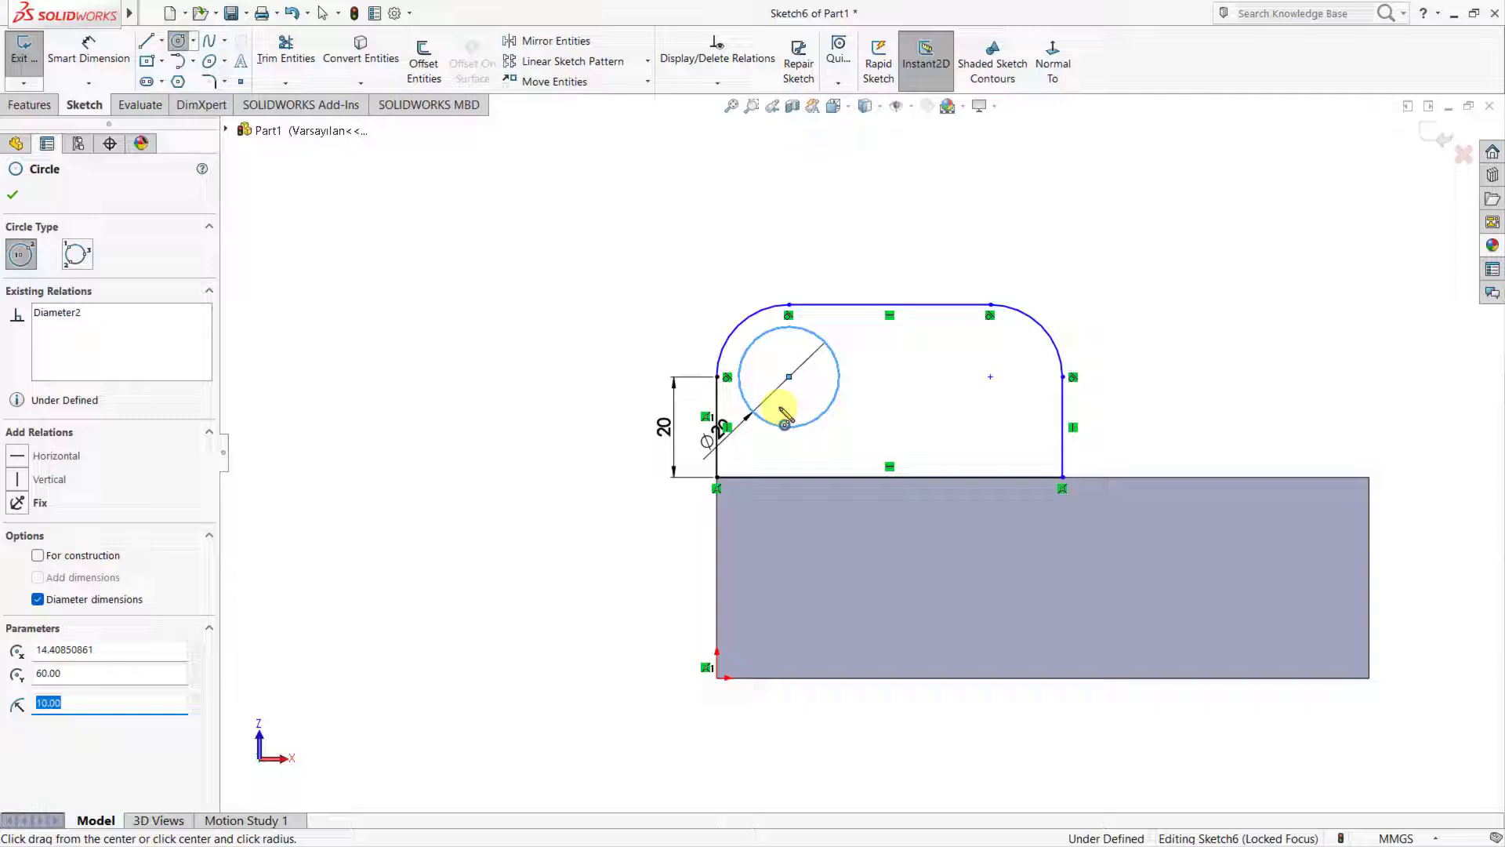
pyautogui.press('Escape')
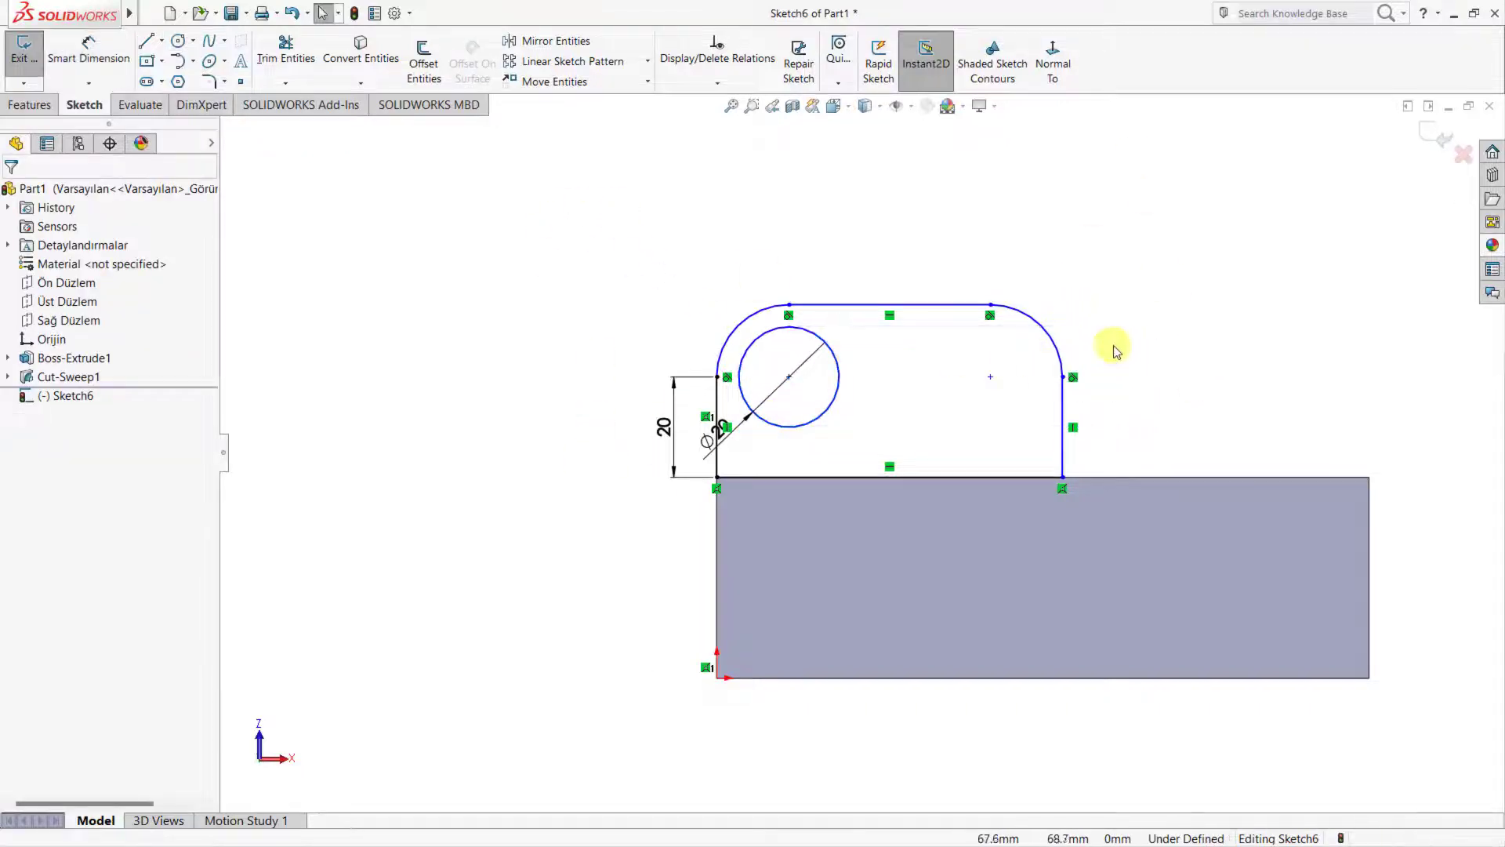
# Step: Dimension both corner arcs of the tab outline to a 20 mm radius
pyautogui.moveTo(1117, 351); pyautogui.dragTo(1098, 201, button='right')
pyautogui.click(1052, 336)
pyautogui.click(1088, 290)
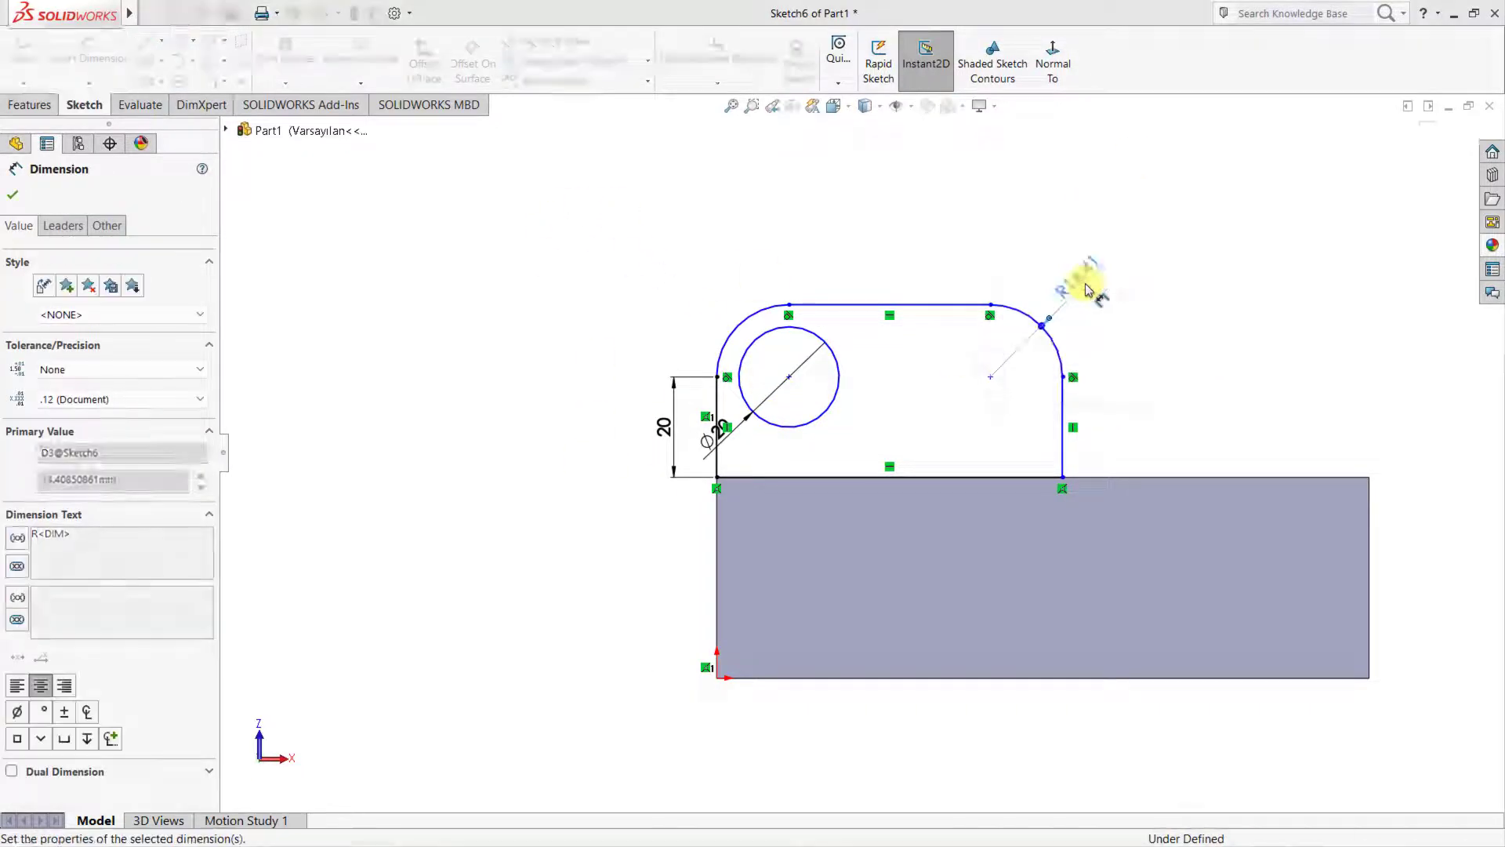
pyautogui.click(735, 329)
pyautogui.click(709, 290)
pyautogui.write('2')
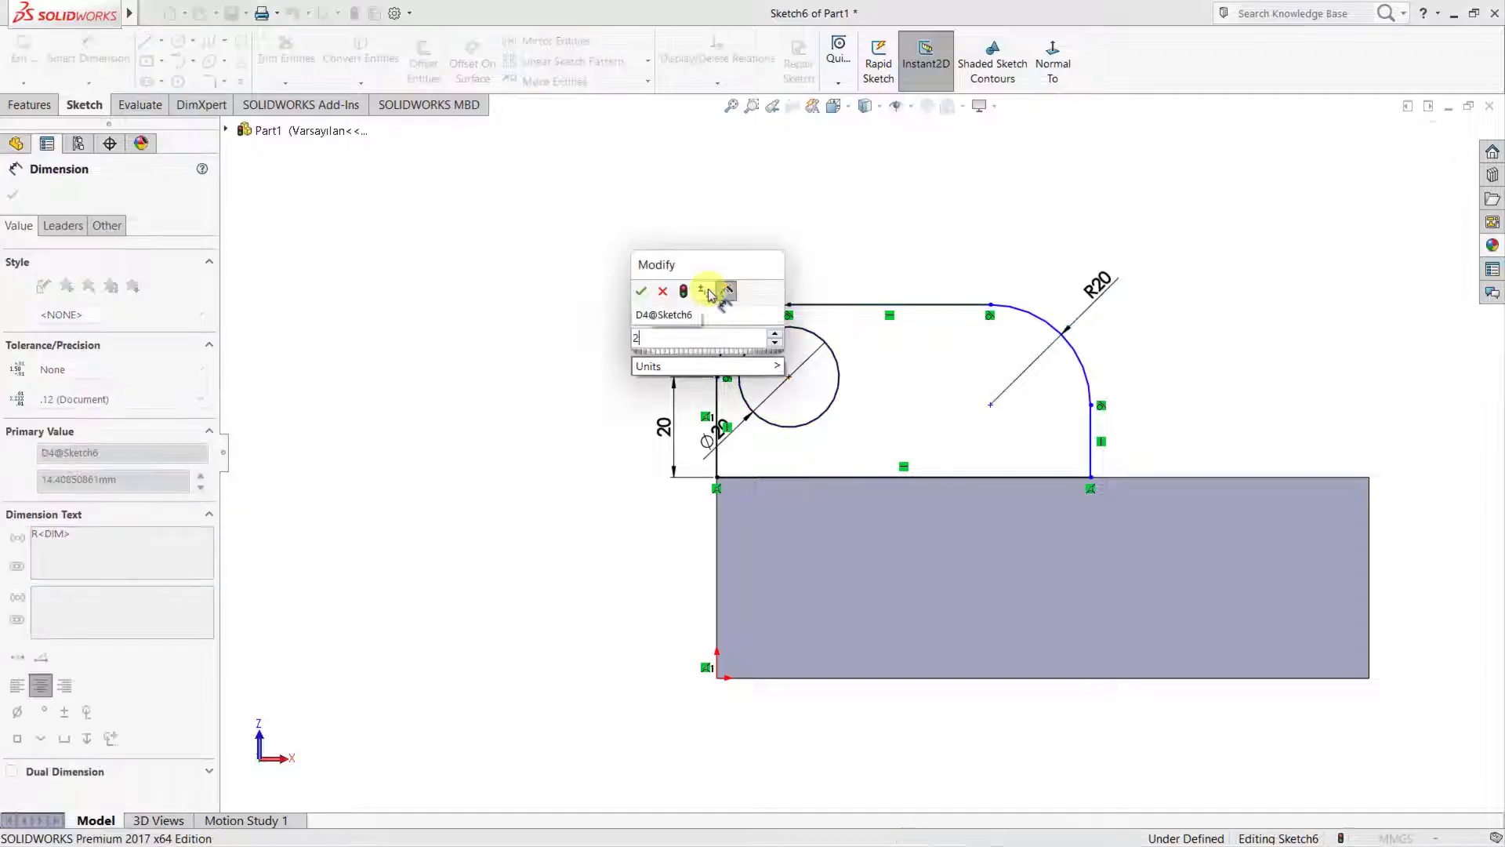
pyautogui.write('0')
pyautogui.press('Return')
pyautogui.press('Escape')
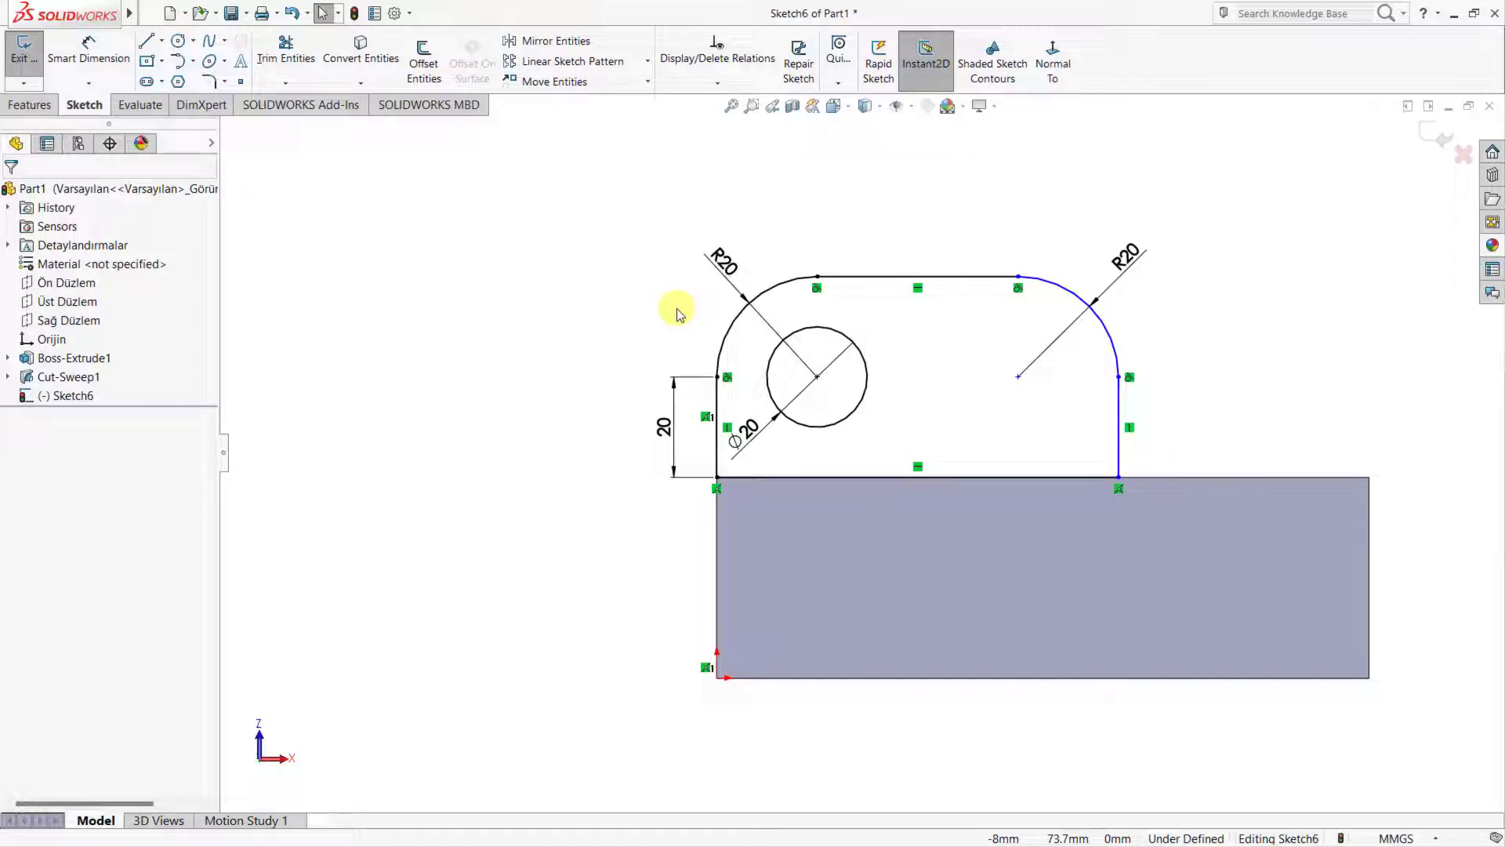
# Step: Dimension the tab outline's line along the body edge to 100 mm and place the dimension over the body
pyautogui.moveTo(625, 417); pyautogui.dragTo(645, 280, button='right')
pyautogui.click(867, 477)
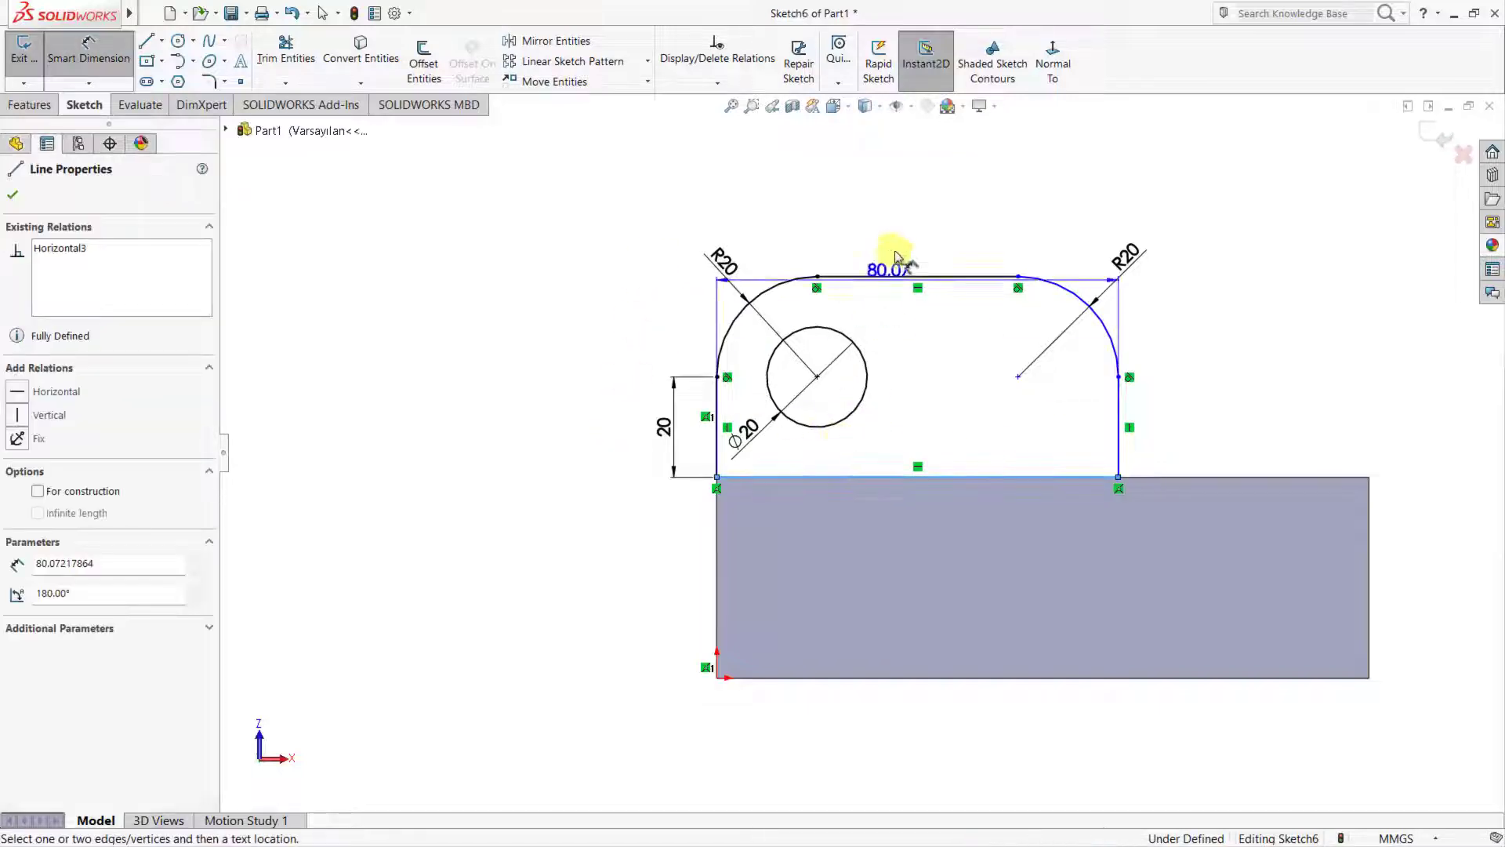
pyautogui.click(896, 257)
pyautogui.write('100')
pyautogui.press('Return')
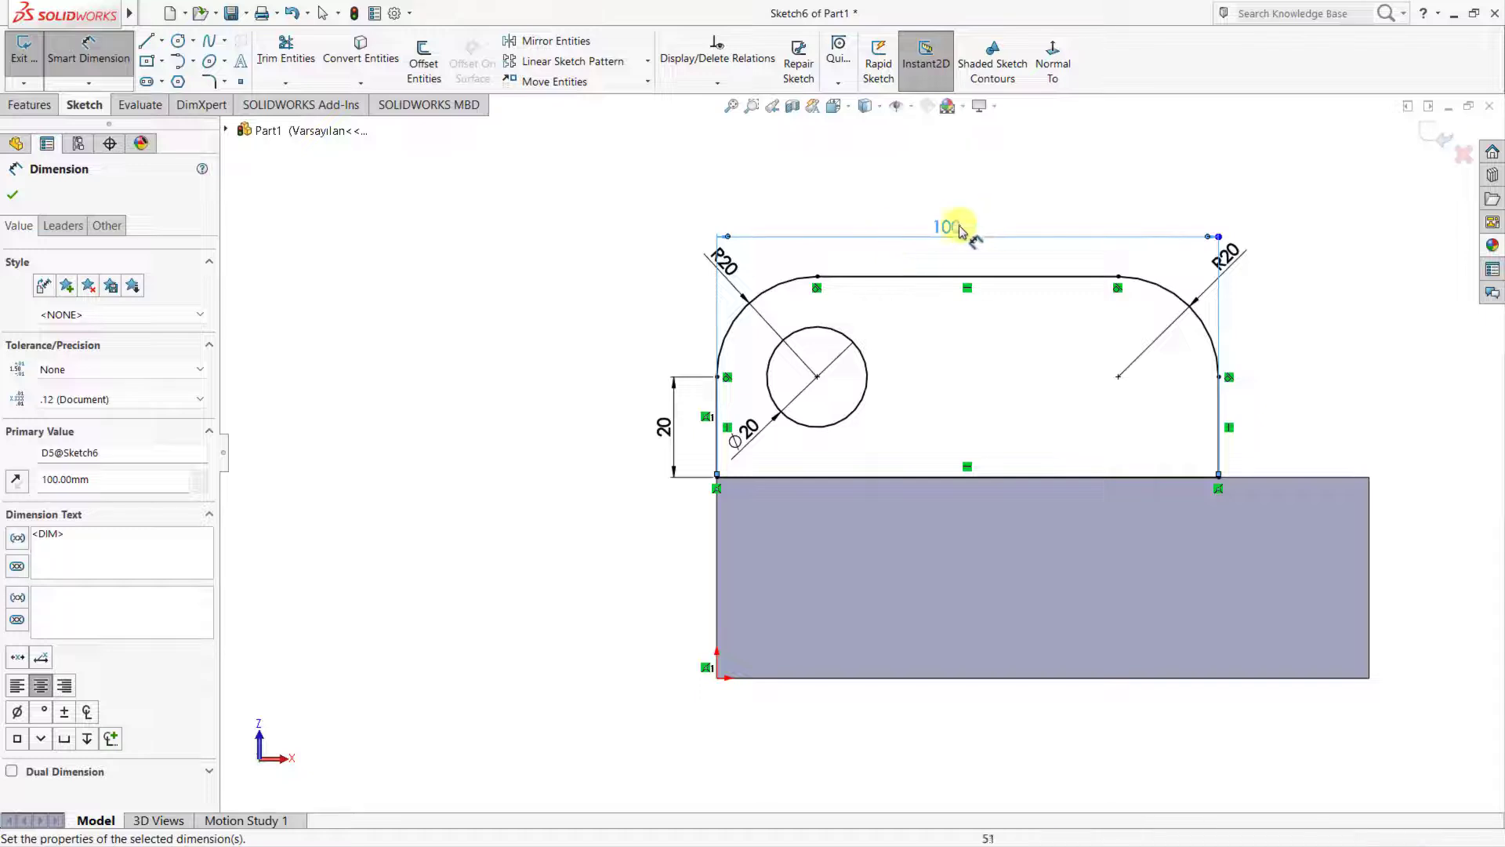
pyautogui.moveTo(959, 229); pyautogui.dragTo(993, 534)
pyautogui.click(588, 561)
pyautogui.hotkey('ctrl', '7')
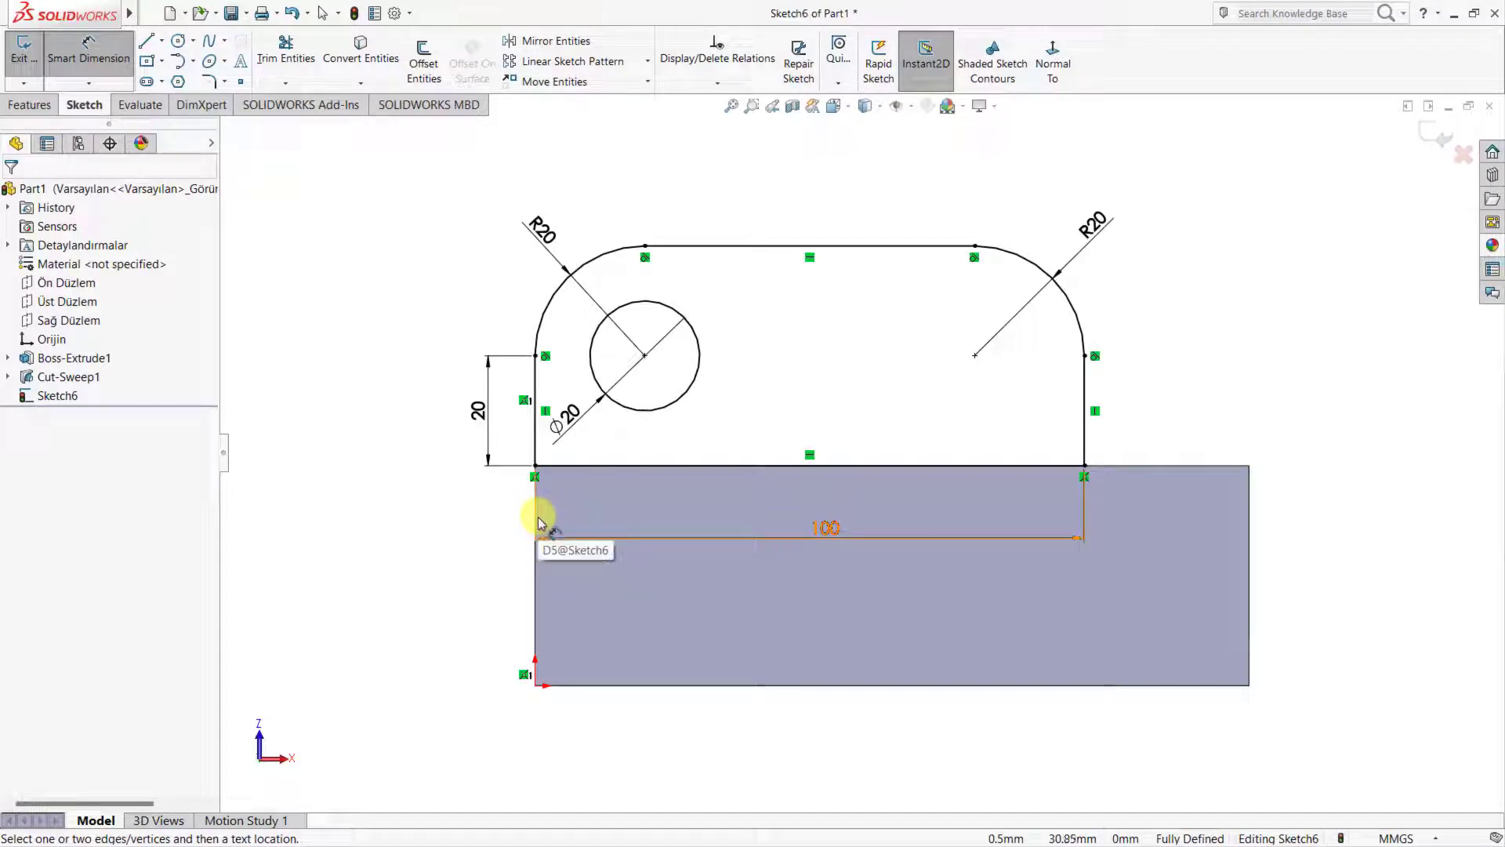
# Step: Extrude the tab sketch 10 mm in the reversed direction, towards the body
pyautogui.click(30, 105)
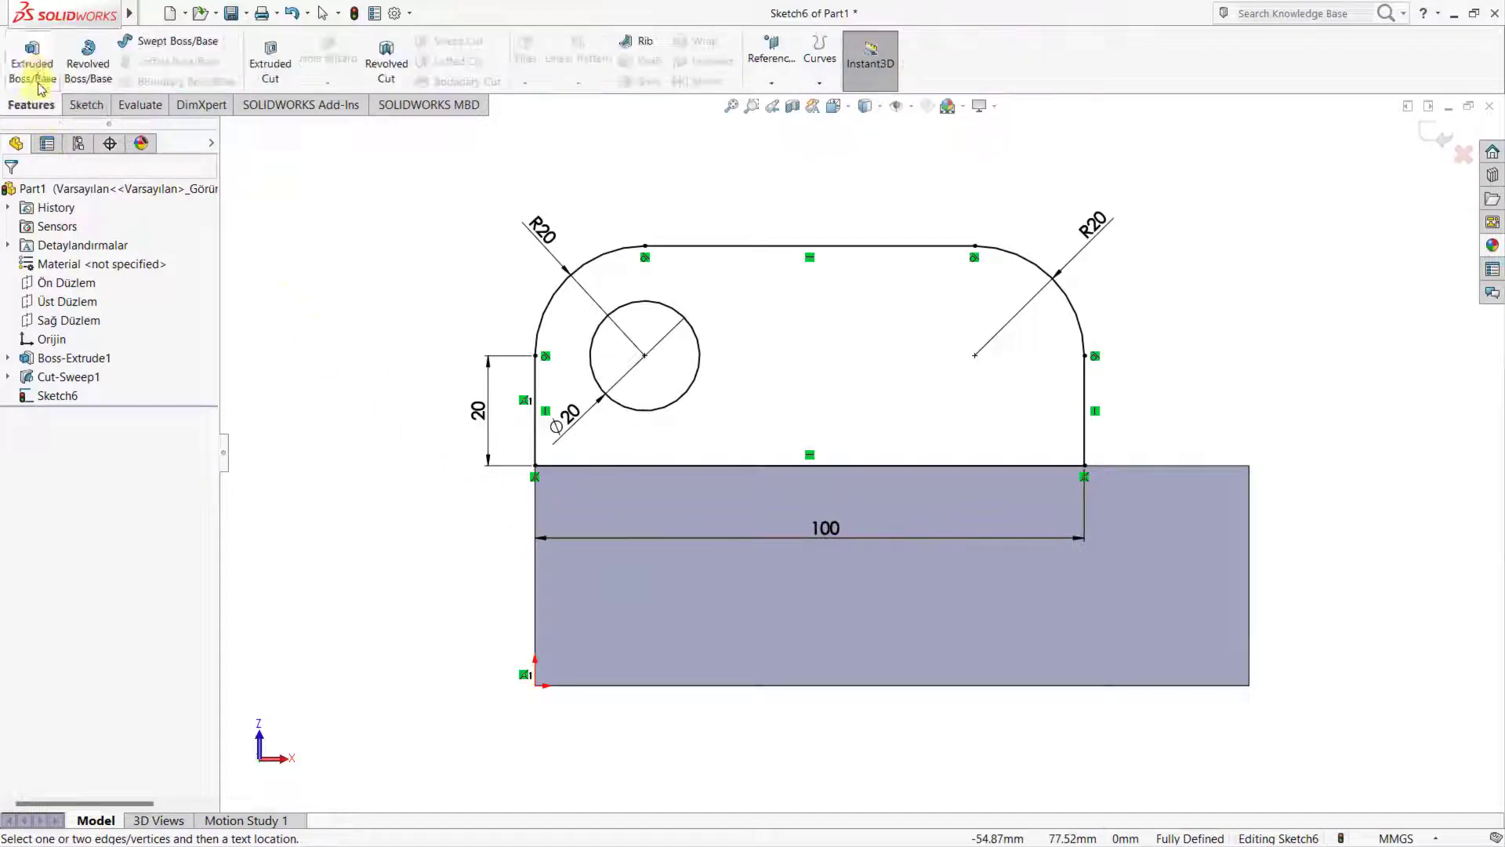
pyautogui.click(33, 71)
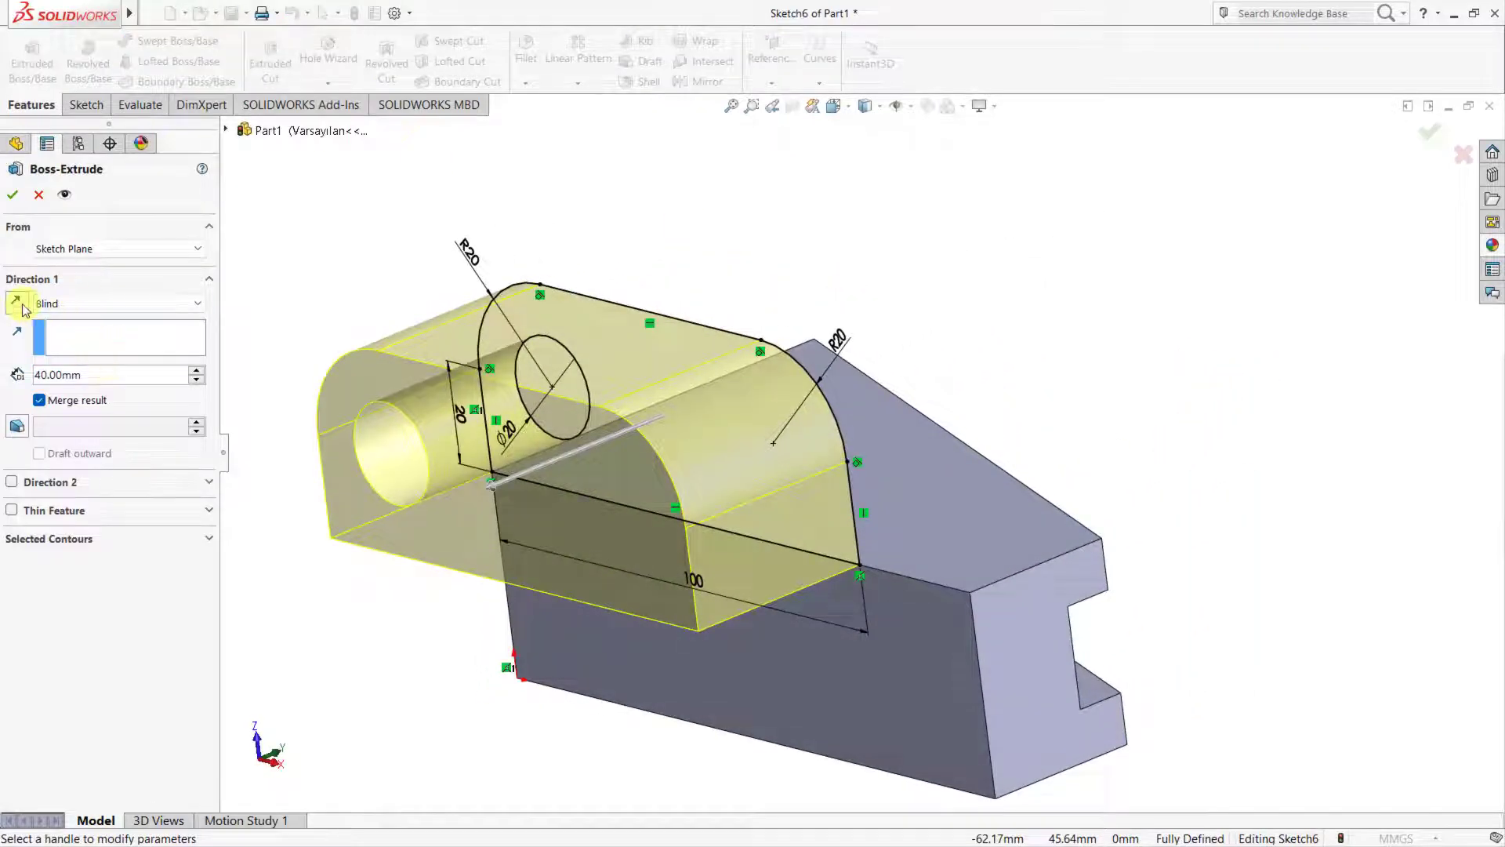
pyautogui.click(16, 302)
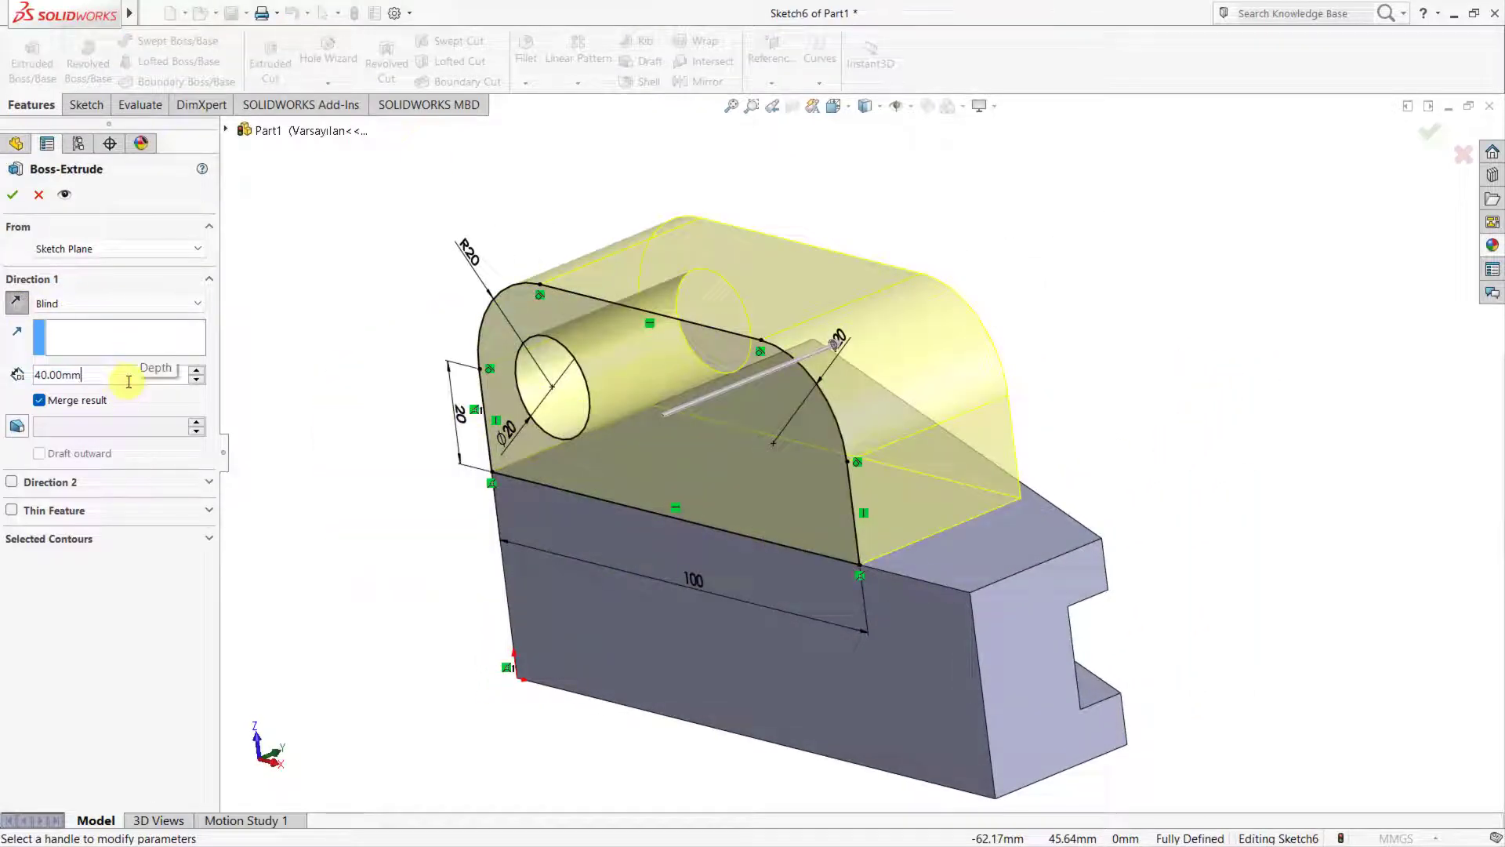
pyautogui.doubleClick(129, 382)
pyautogui.write('10')
pyautogui.press('Return')
pyautogui.press('Return')
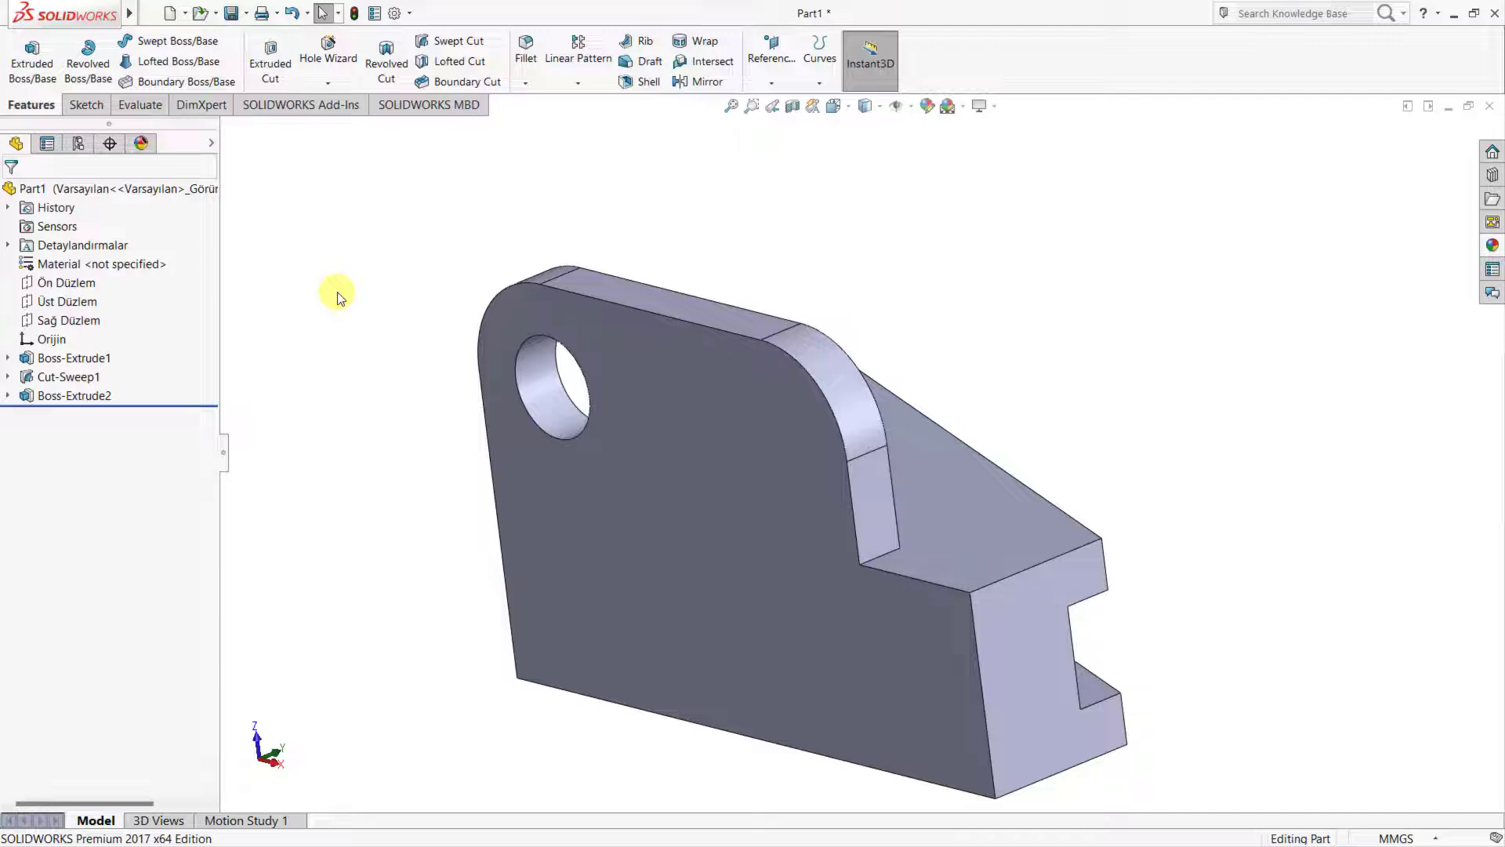
# Step: Start a sketch on the tab's top face and convert its straight side edge and corner arc farthest from the hole
pyautogui.hotkey('ctrl', '7')
pyautogui.click(795, 551)
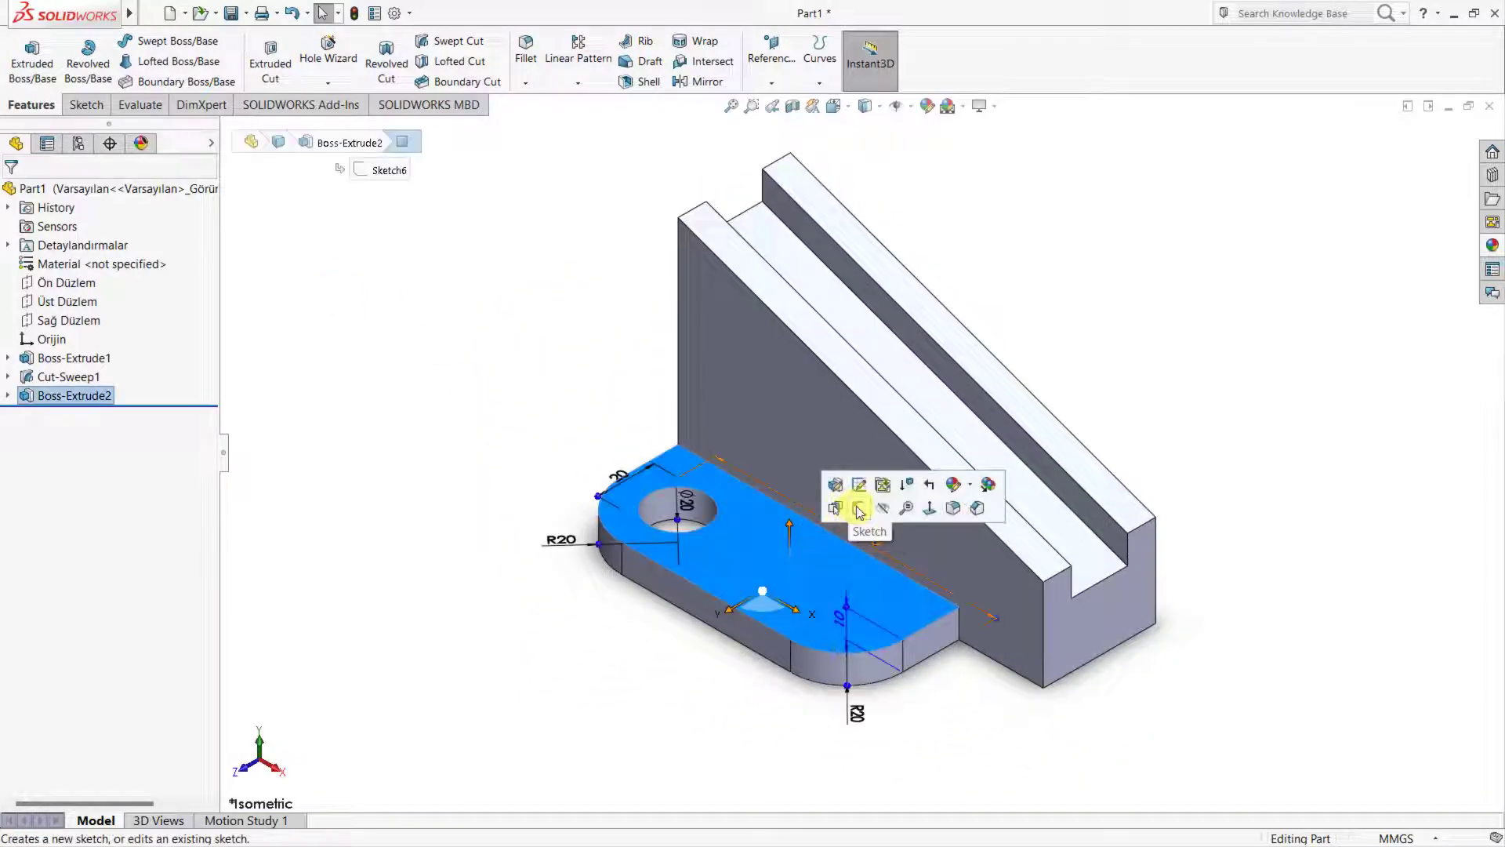
pyautogui.click(859, 510)
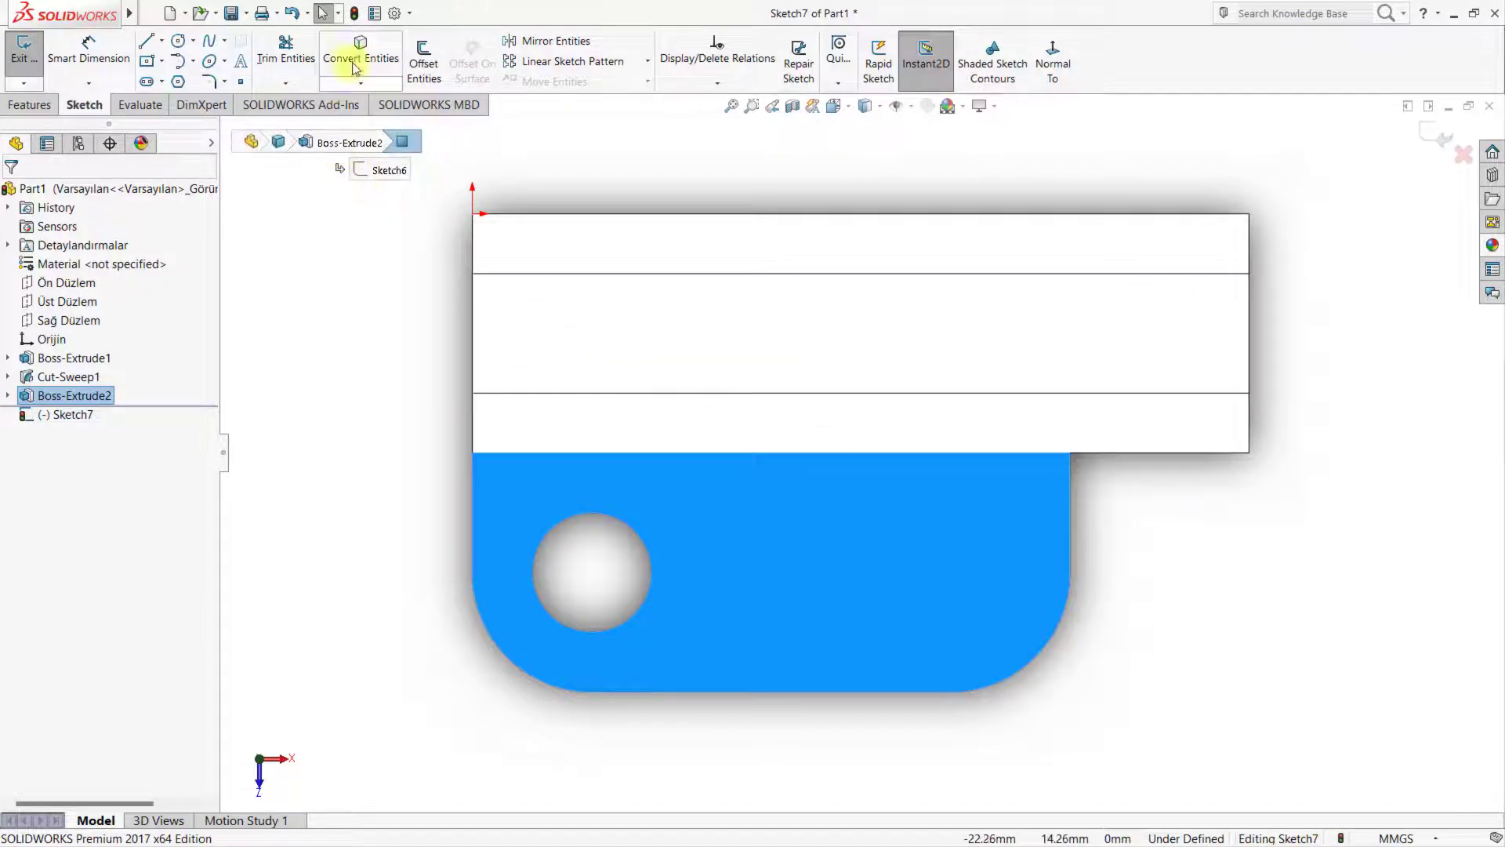
pyautogui.click(1075, 547)
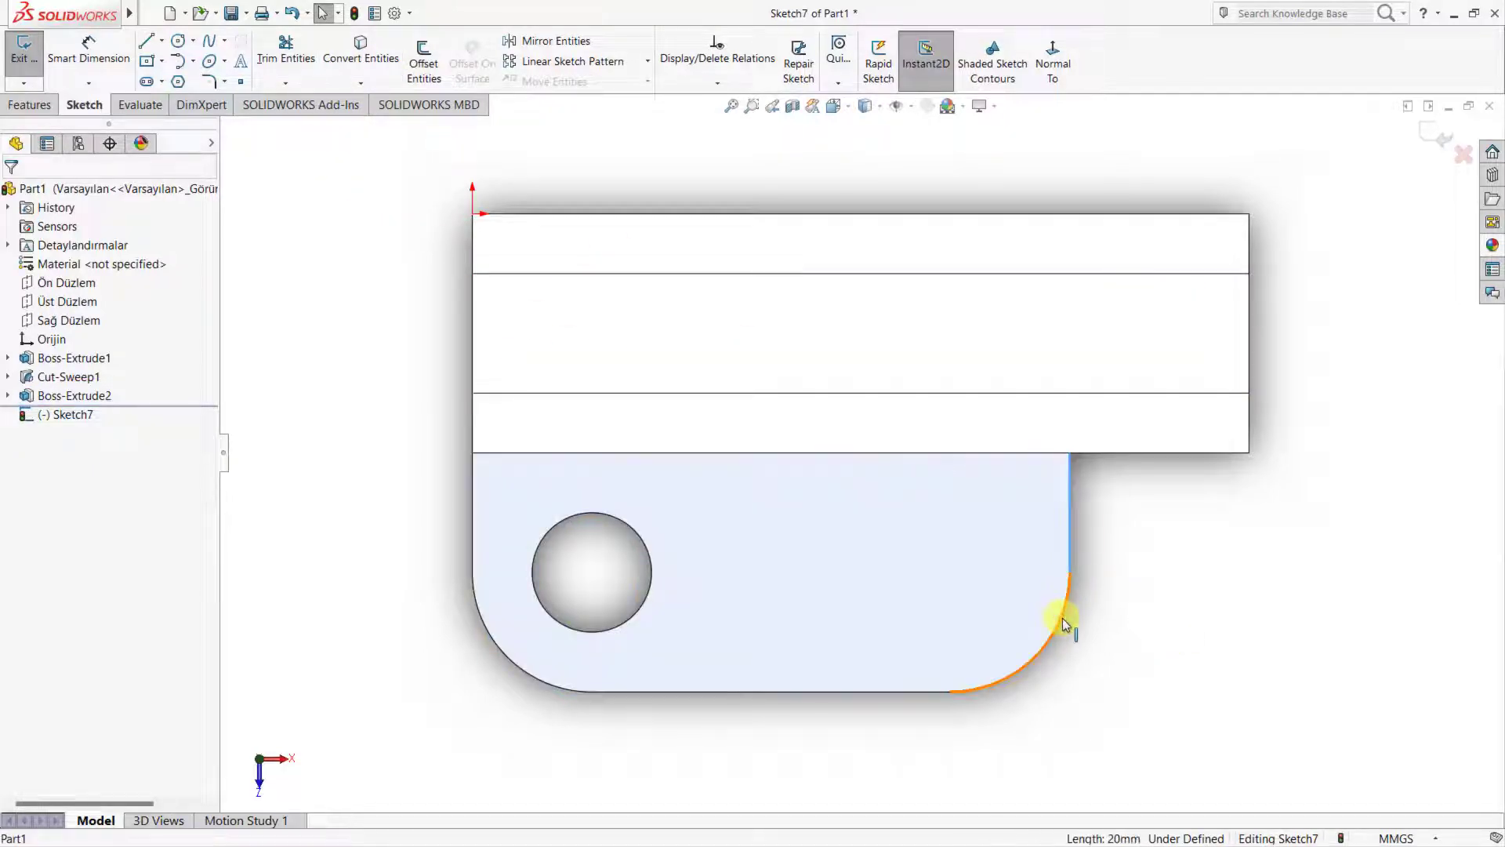
pyautogui.keyDown('ctrl'); pyautogui.click(1062, 618); pyautogui.keyUp('ctrl')
pyautogui.click(362, 56)
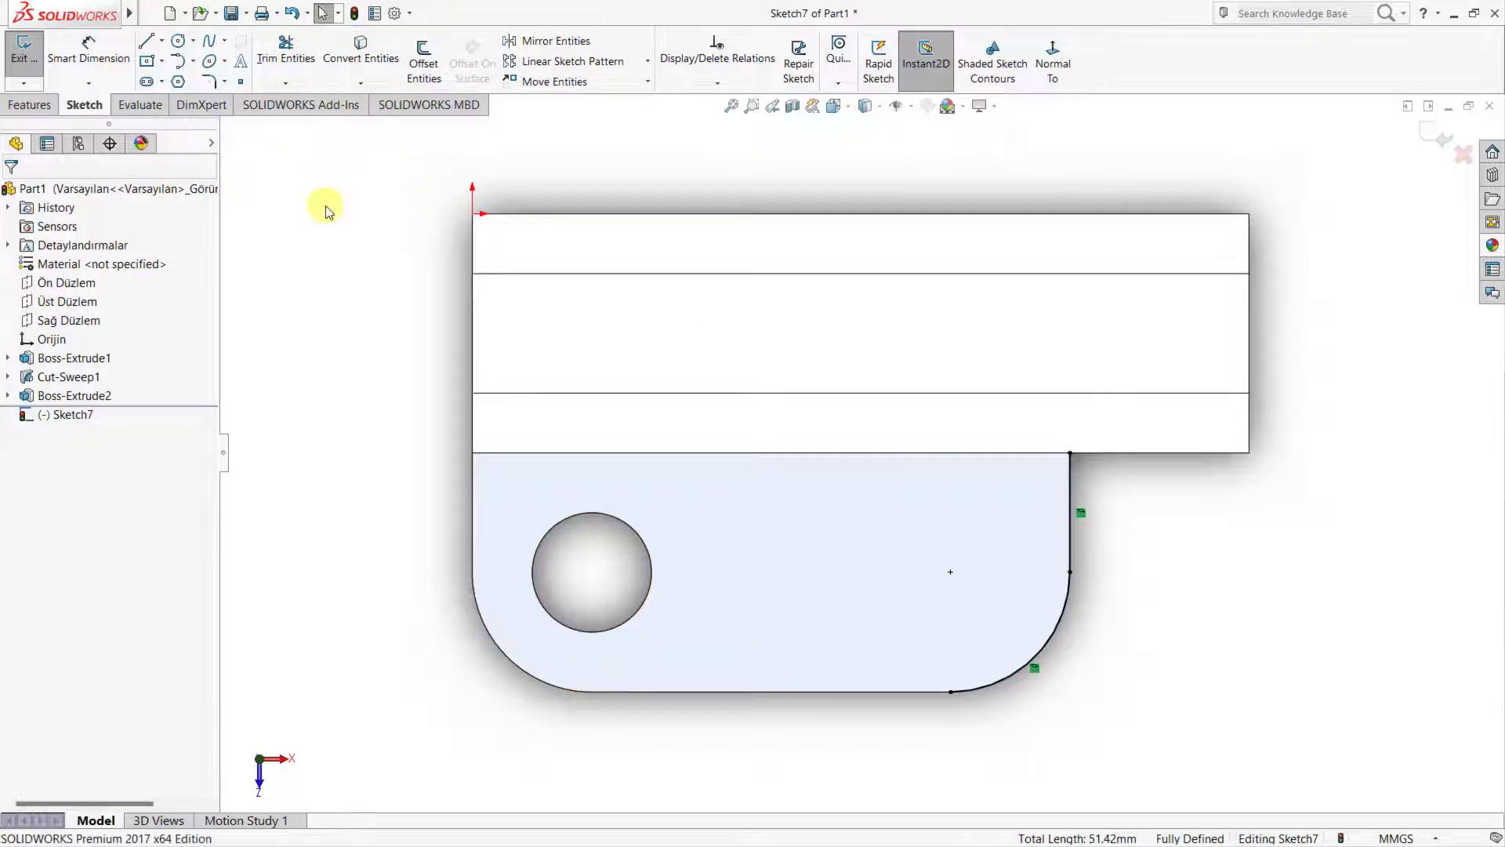
# Step: Draw a centerline from the converted arc's centre to its endpoint on the tab's outer edge, and mirror the arc about it
pyautogui.click(148, 42)
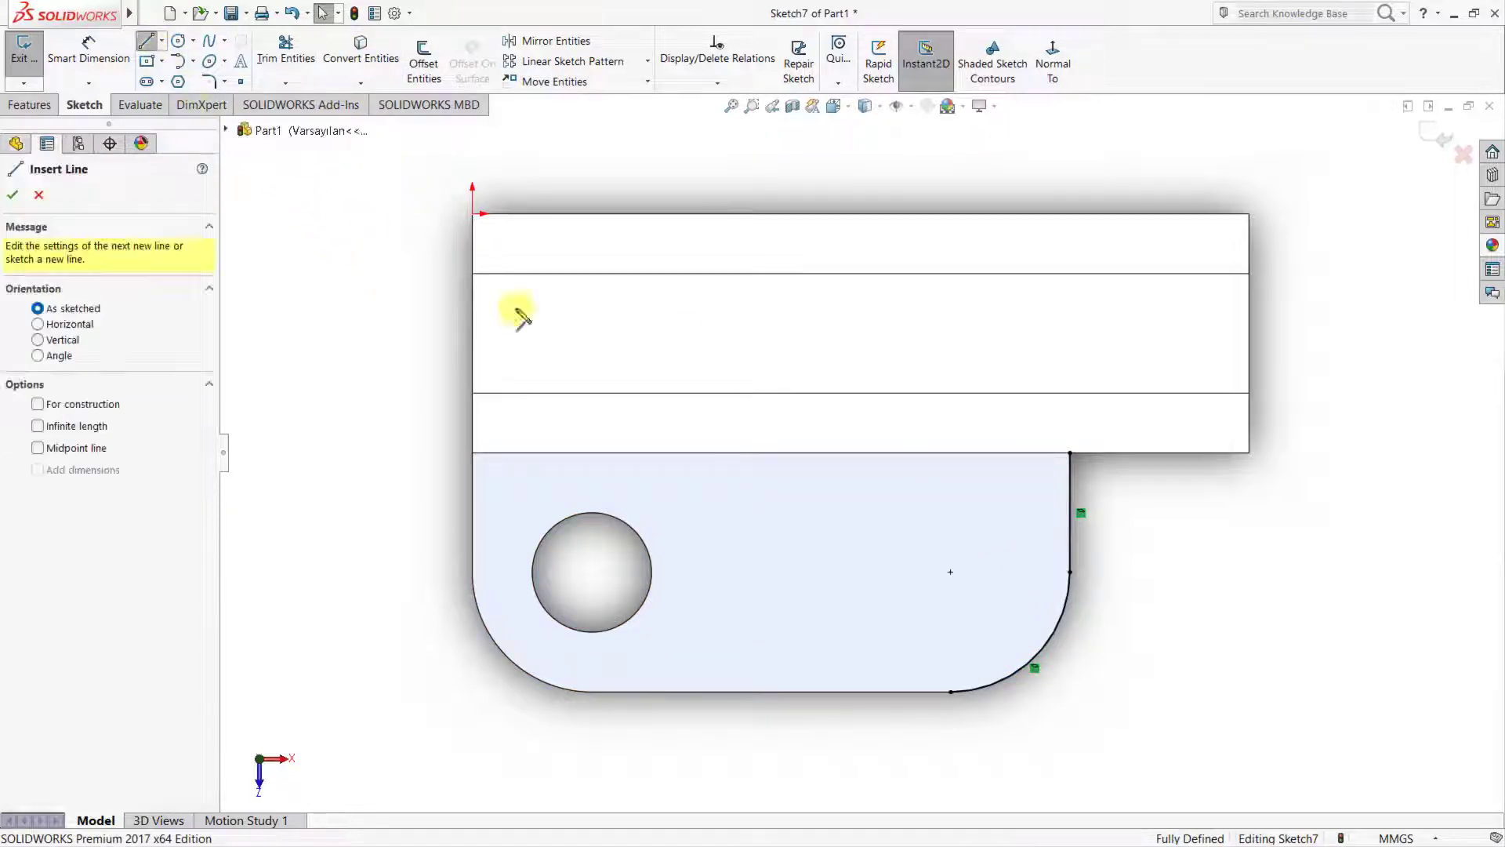
pyautogui.press('Escape')
pyautogui.click(162, 42)
pyautogui.click(176, 80)
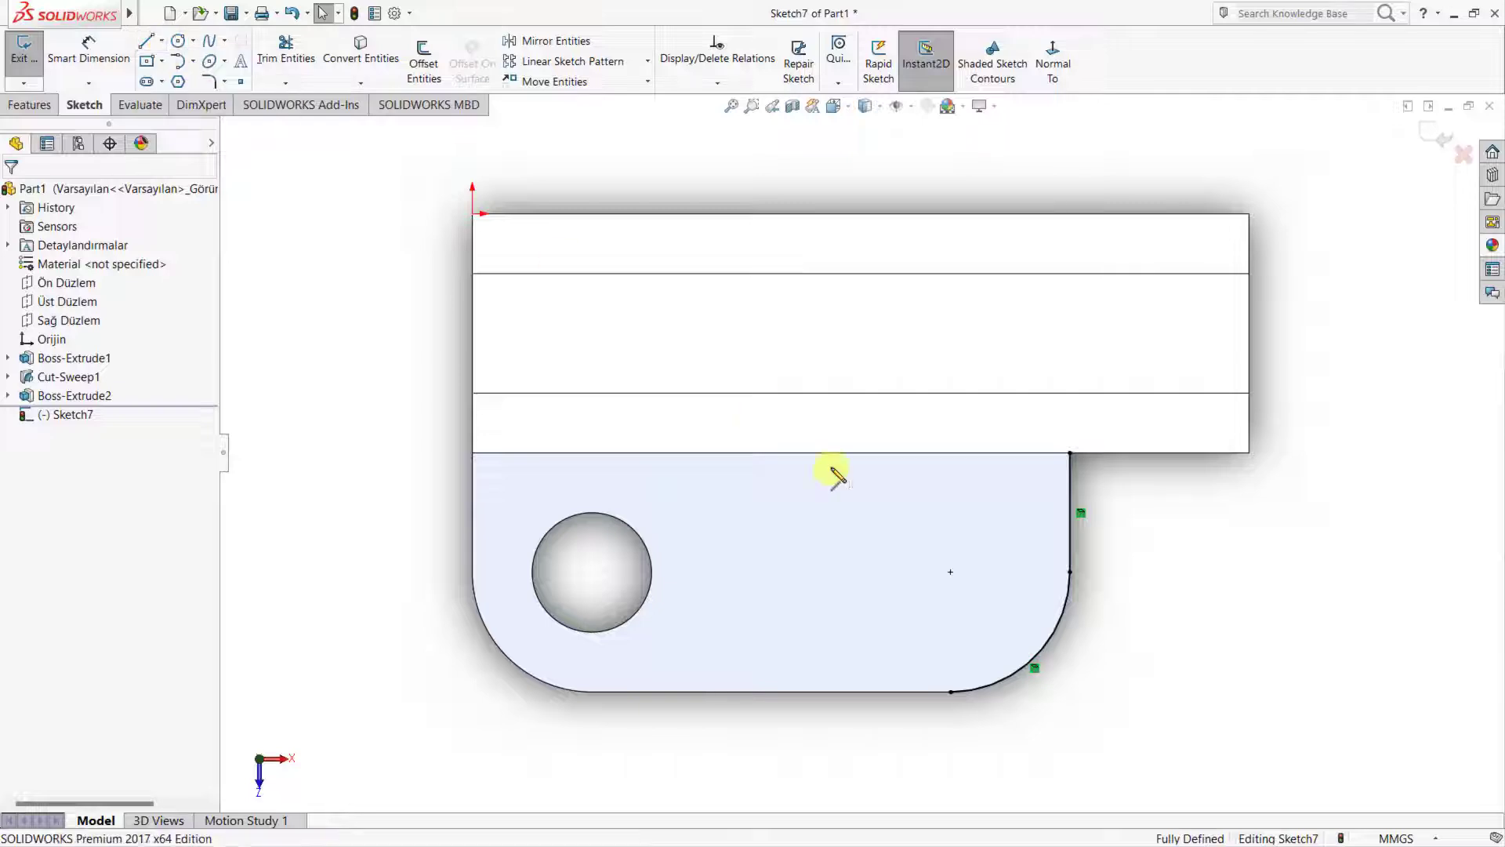
pyautogui.click(950, 571)
pyautogui.click(950, 691)
pyautogui.press('Escape')
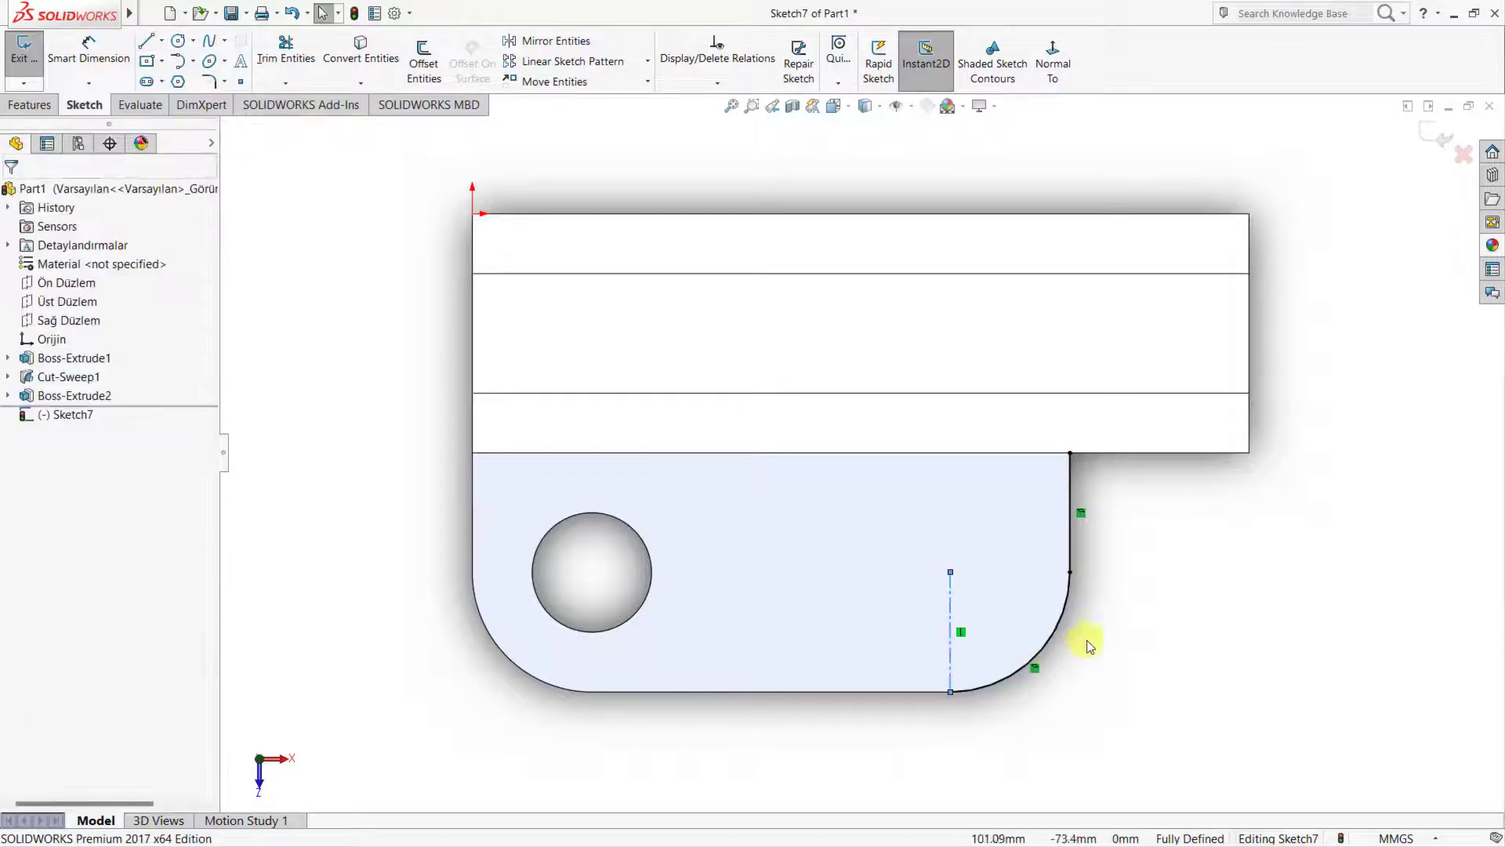
pyautogui.moveTo(1084, 634); pyautogui.dragTo(923, 657)
pyautogui.click(574, 43)
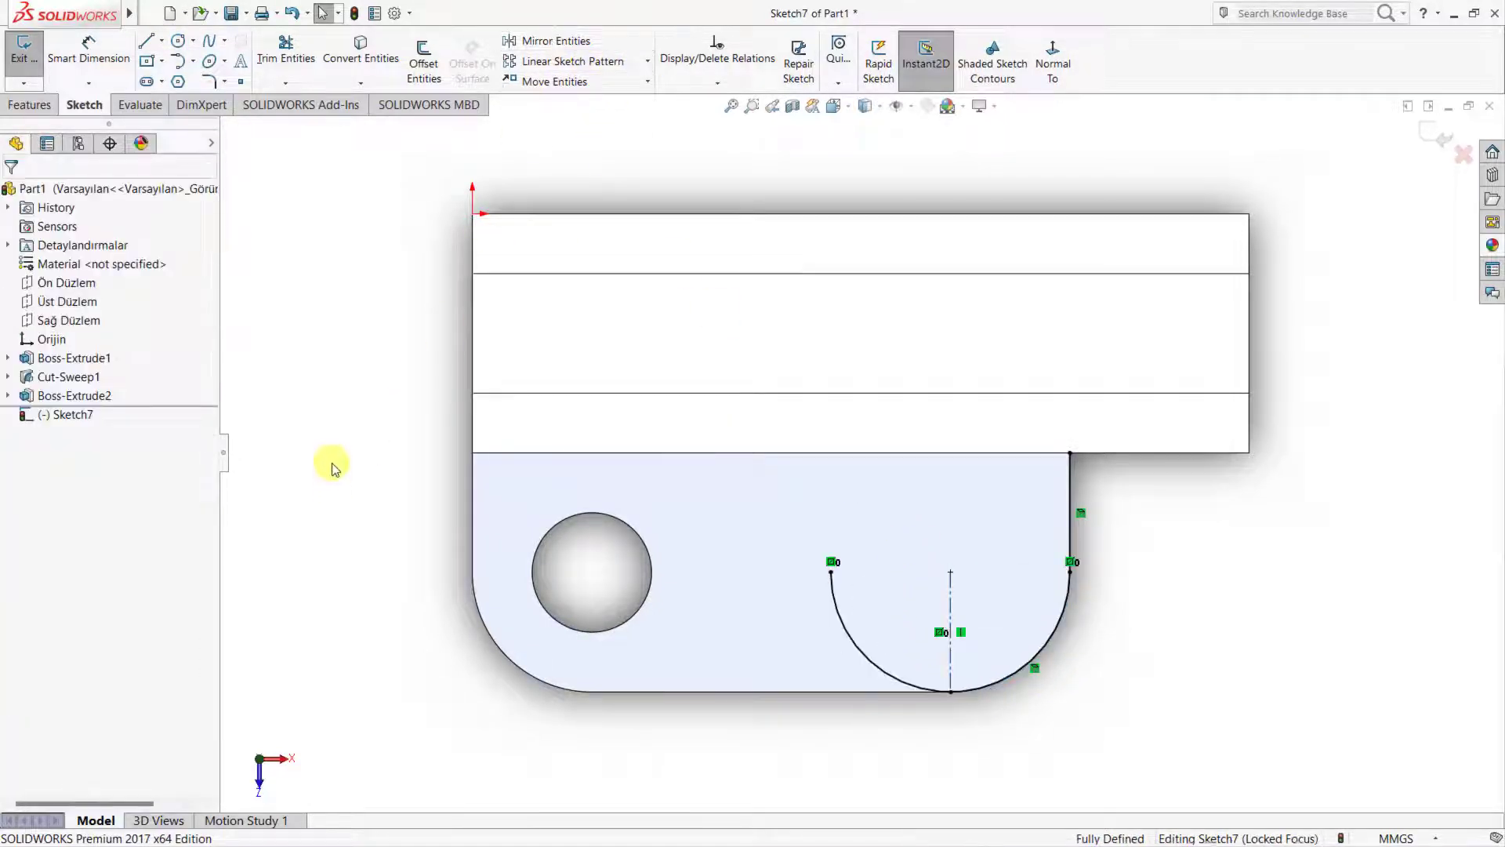
# Step: Close the outline with a 20 mm line from the mirrored arc's end to the body and a 40 mm line along the body edge
pyautogui.press('l')
pyautogui.click(832, 572)
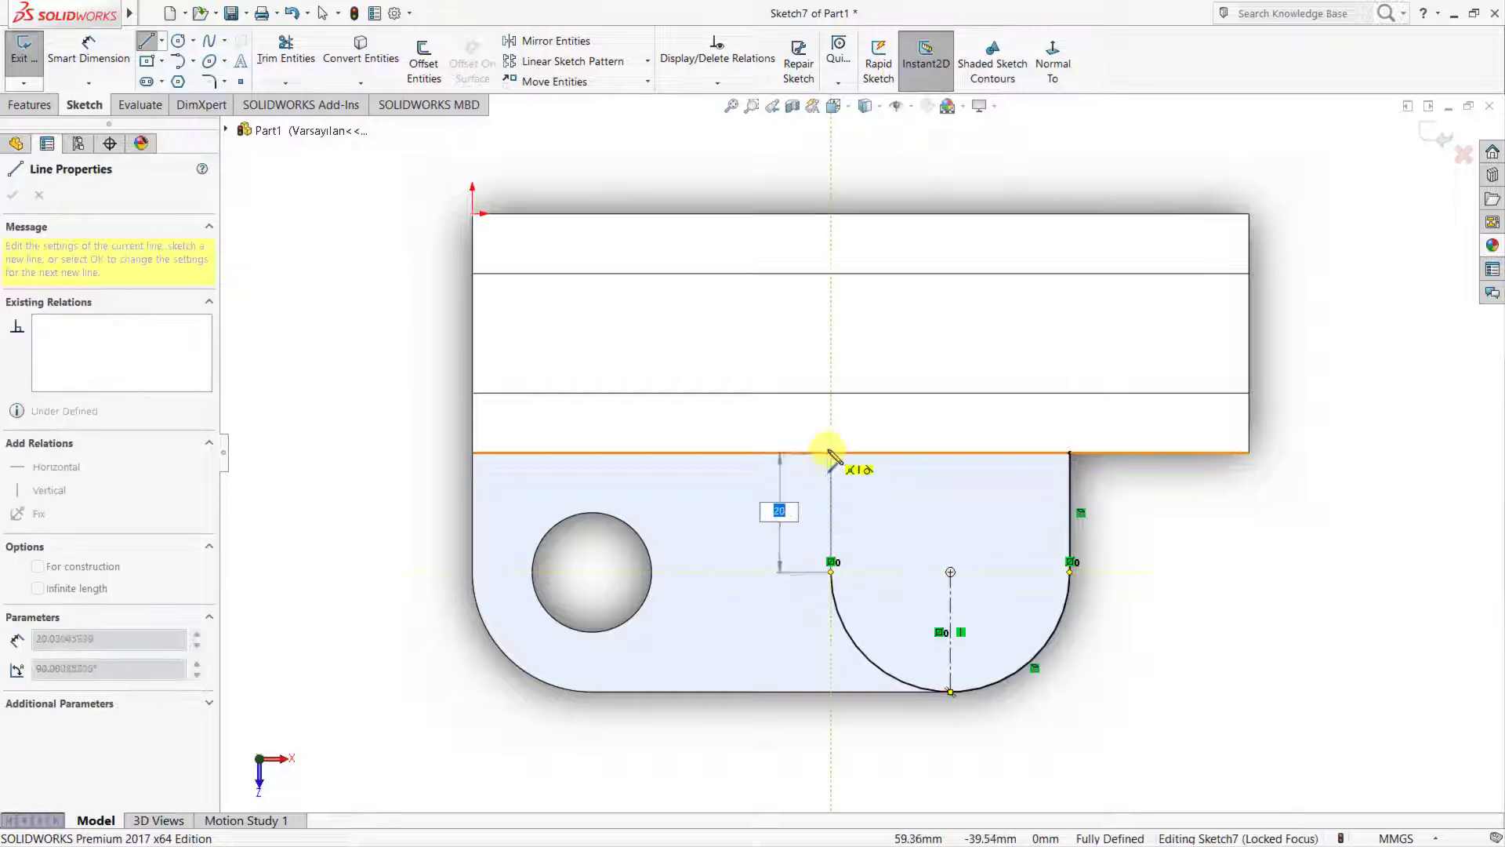
pyautogui.click(831, 452)
pyautogui.click(1070, 452)
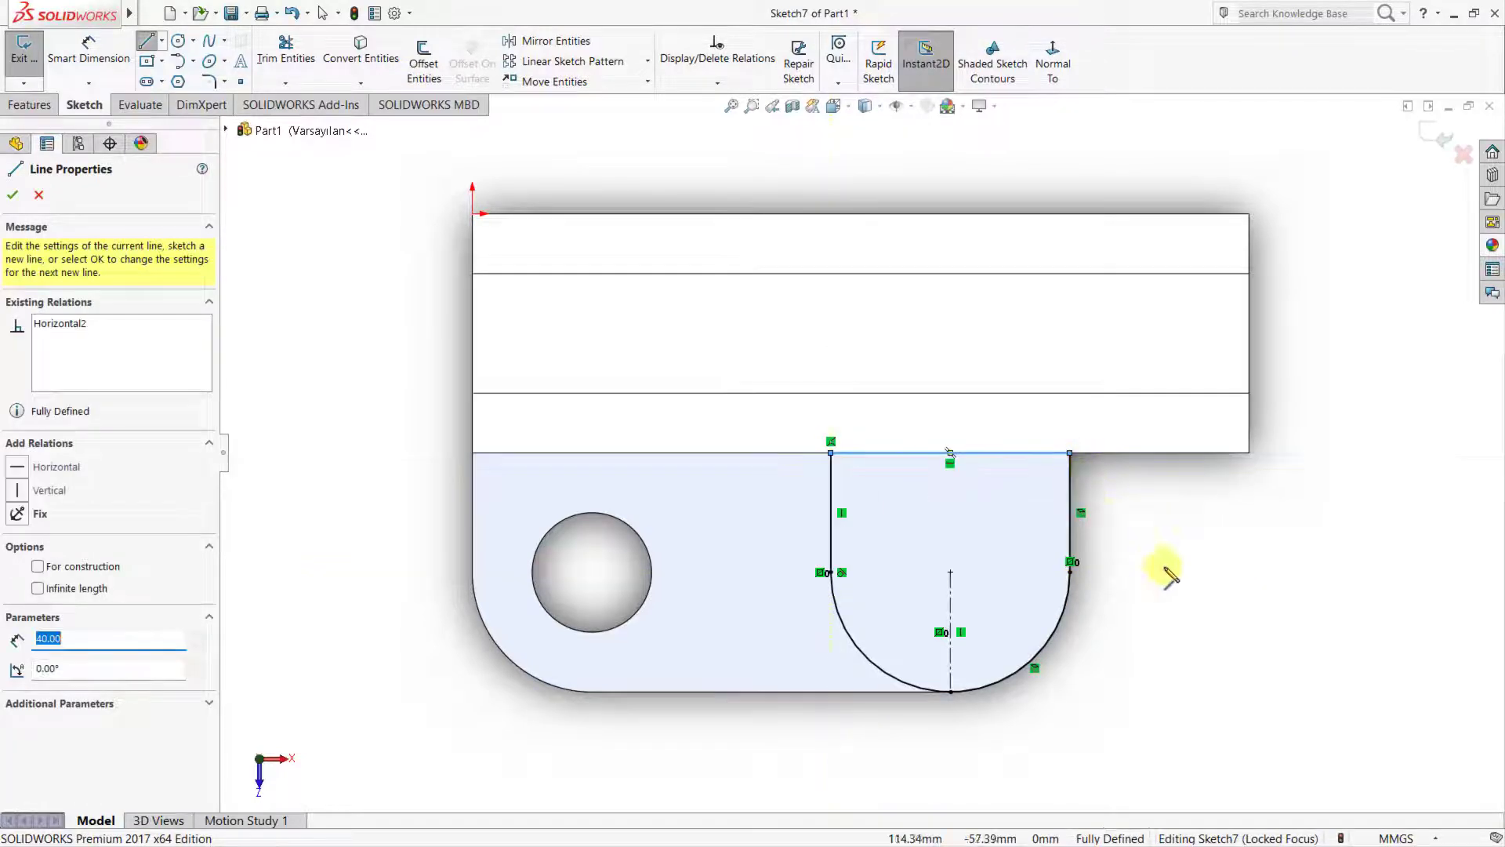
# Step: Draw a 20 mm diameter circle centred on the arc centre inside the closed outline
pyautogui.moveTo(1169, 572); pyautogui.dragTo(1356, 585, button='right')
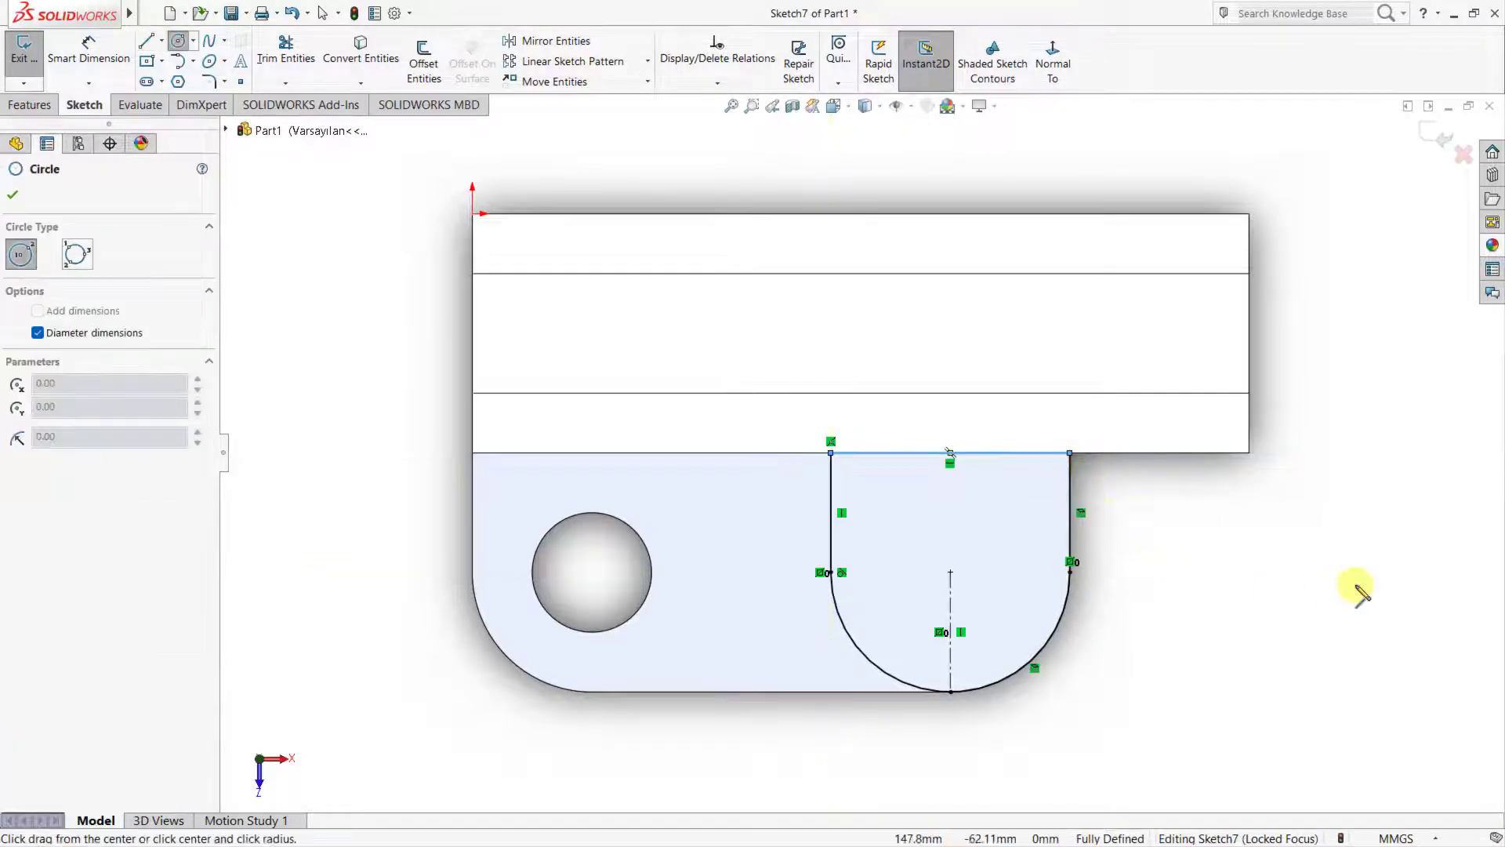
pyautogui.click(950, 573)
pyautogui.write('20')
pyautogui.press('Return')
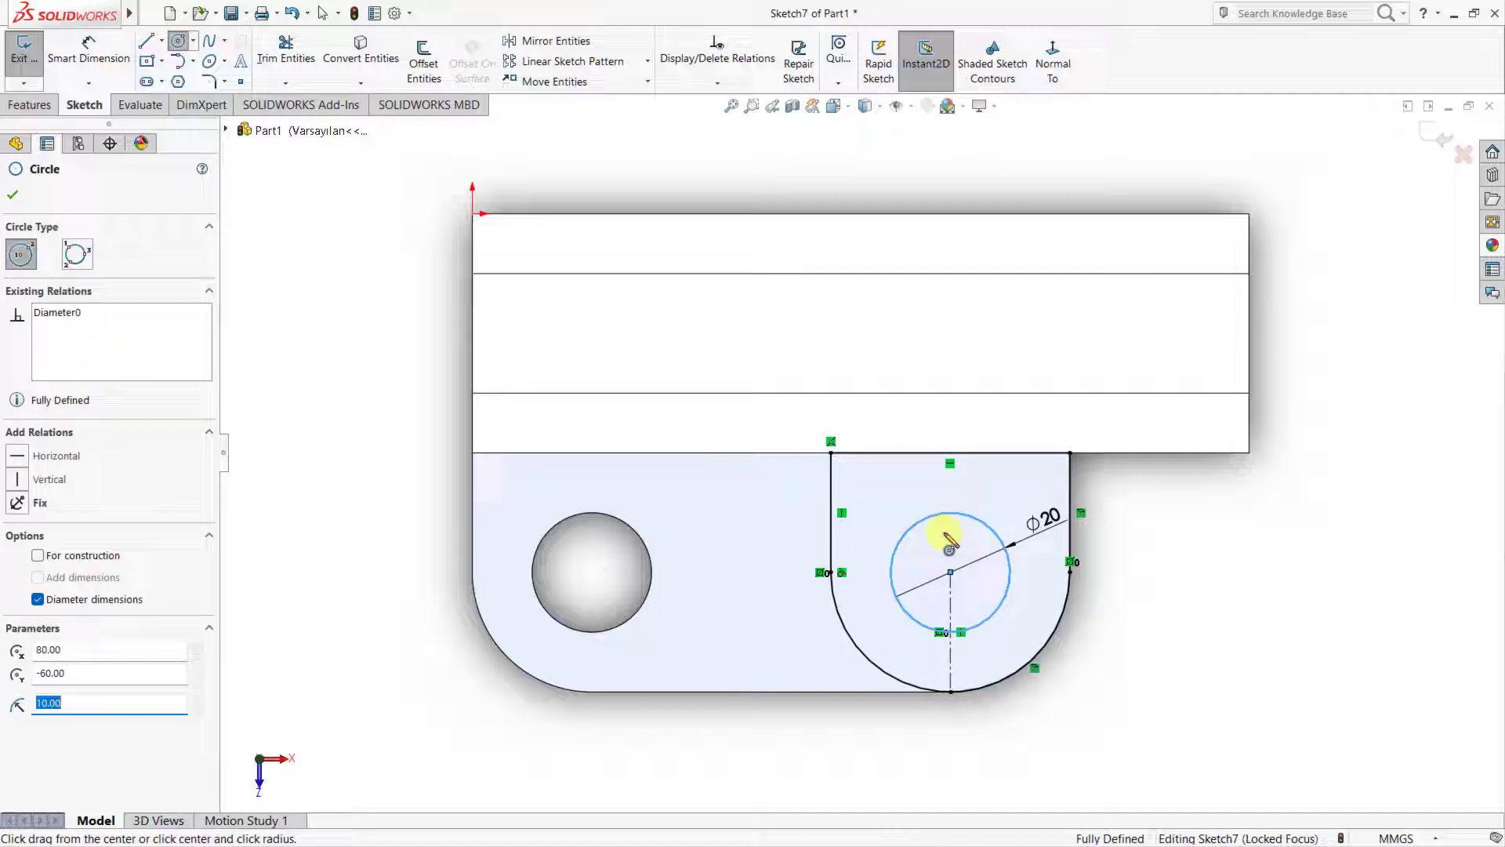
# Step: Delete the 20 mm circle from inside the rounded outline
pyautogui.click(43, 108)
pyautogui.moveTo(363, 353); pyautogui.dragTo(377, 287, button='middle')
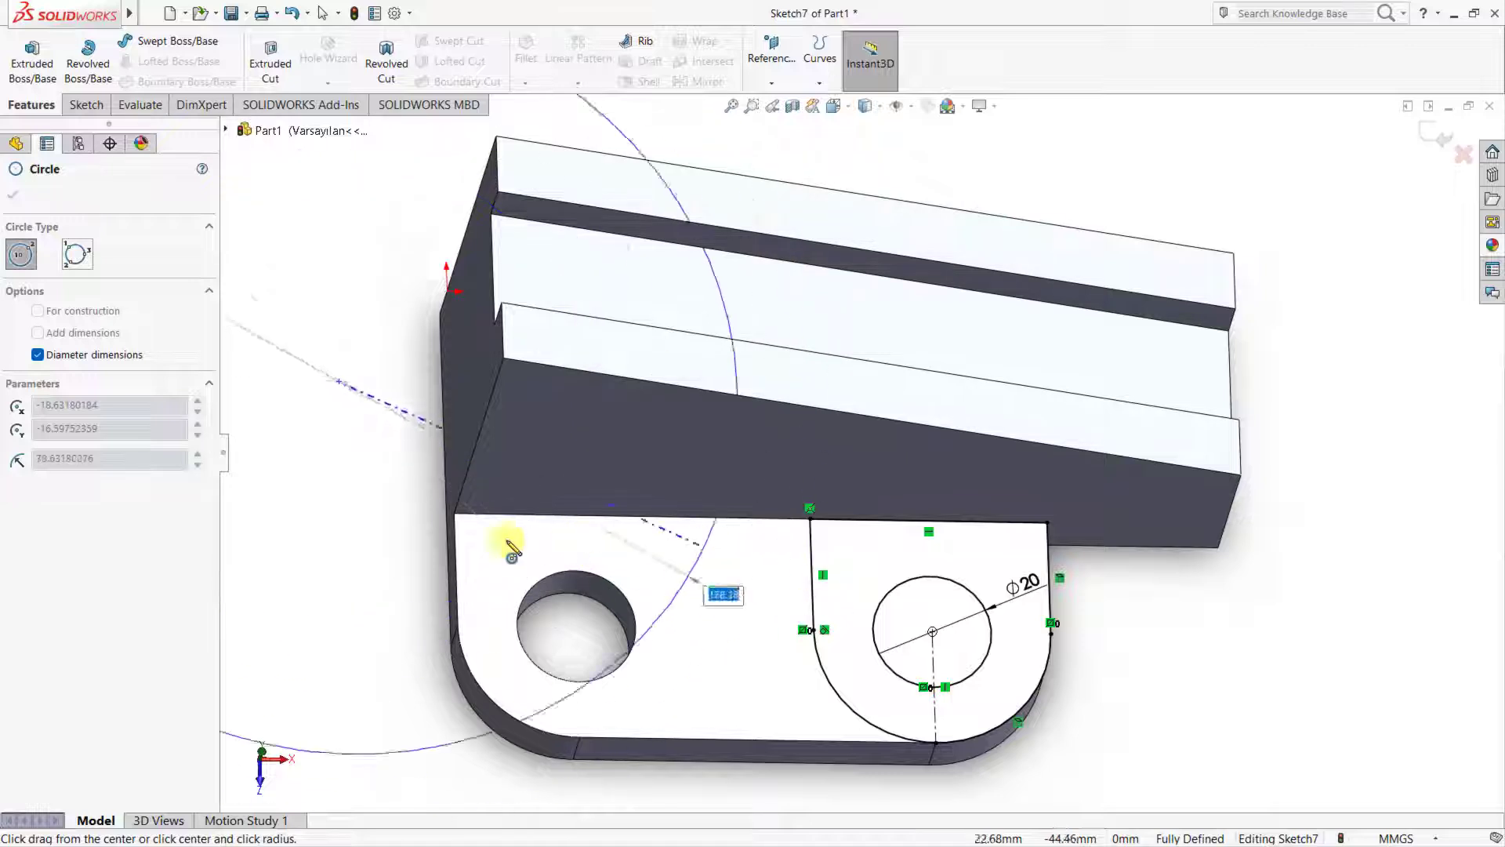
pyautogui.press('Escape')
pyautogui.click(925, 578)
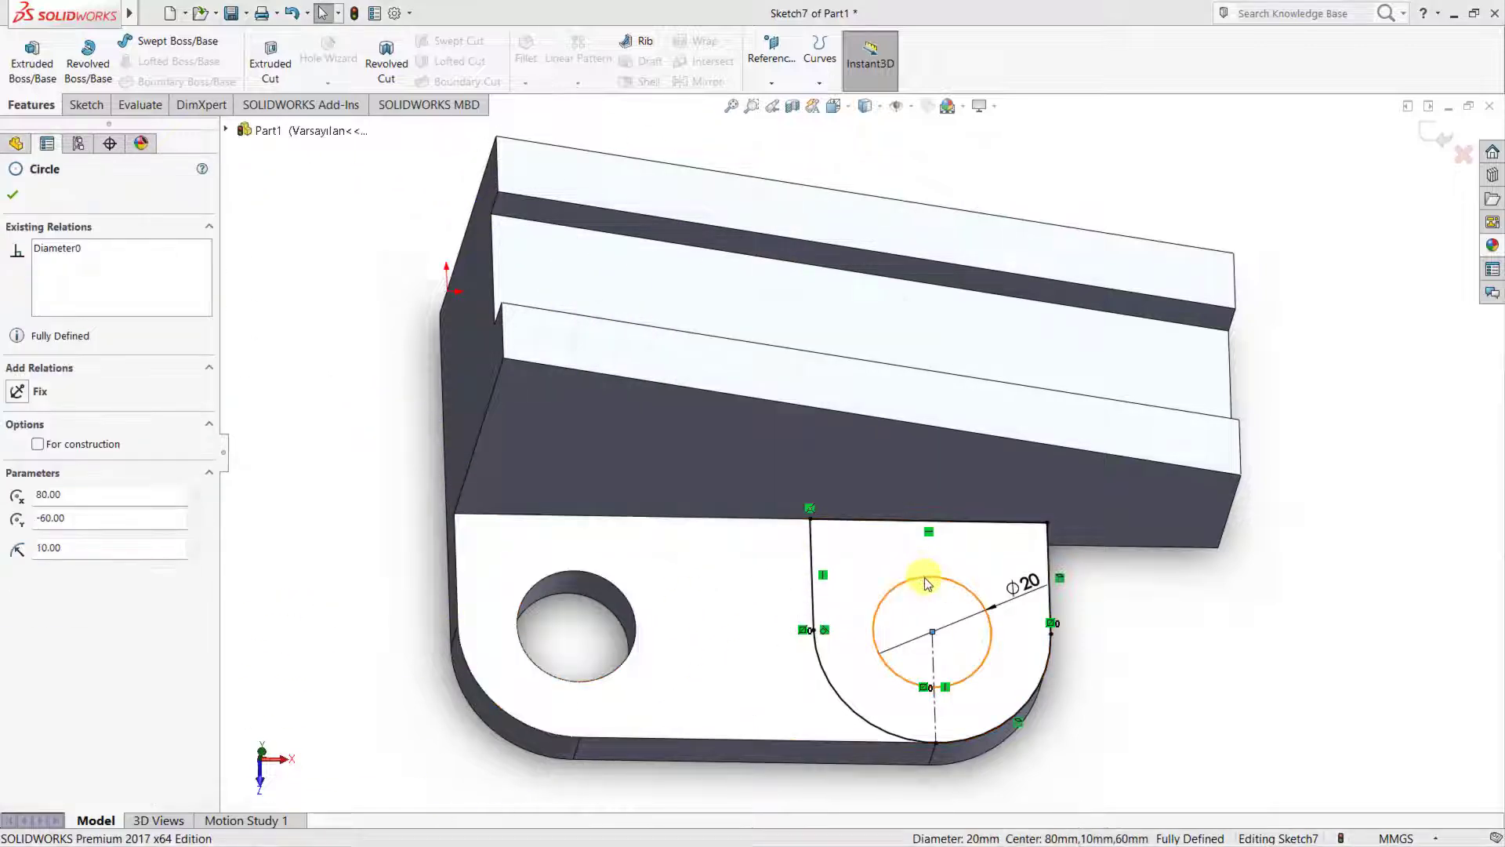
pyautogui.press('Delete')
# Step: Extrude the rounded outline 5 mm upward from the tab's top face
pyautogui.click(32, 63)
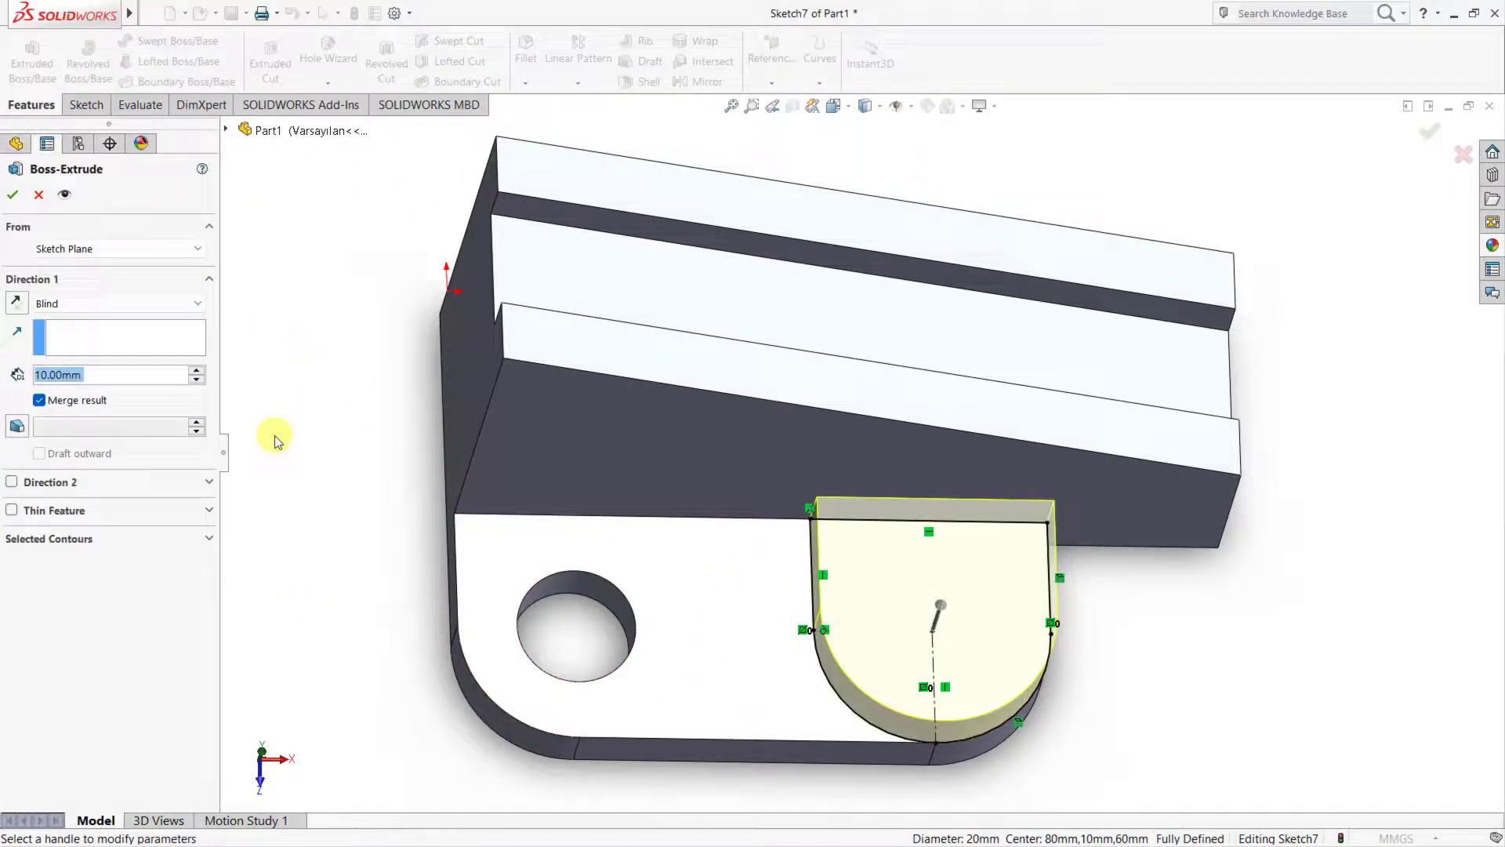
pyautogui.write('5')
pyautogui.press('Return')
pyautogui.press('Return')
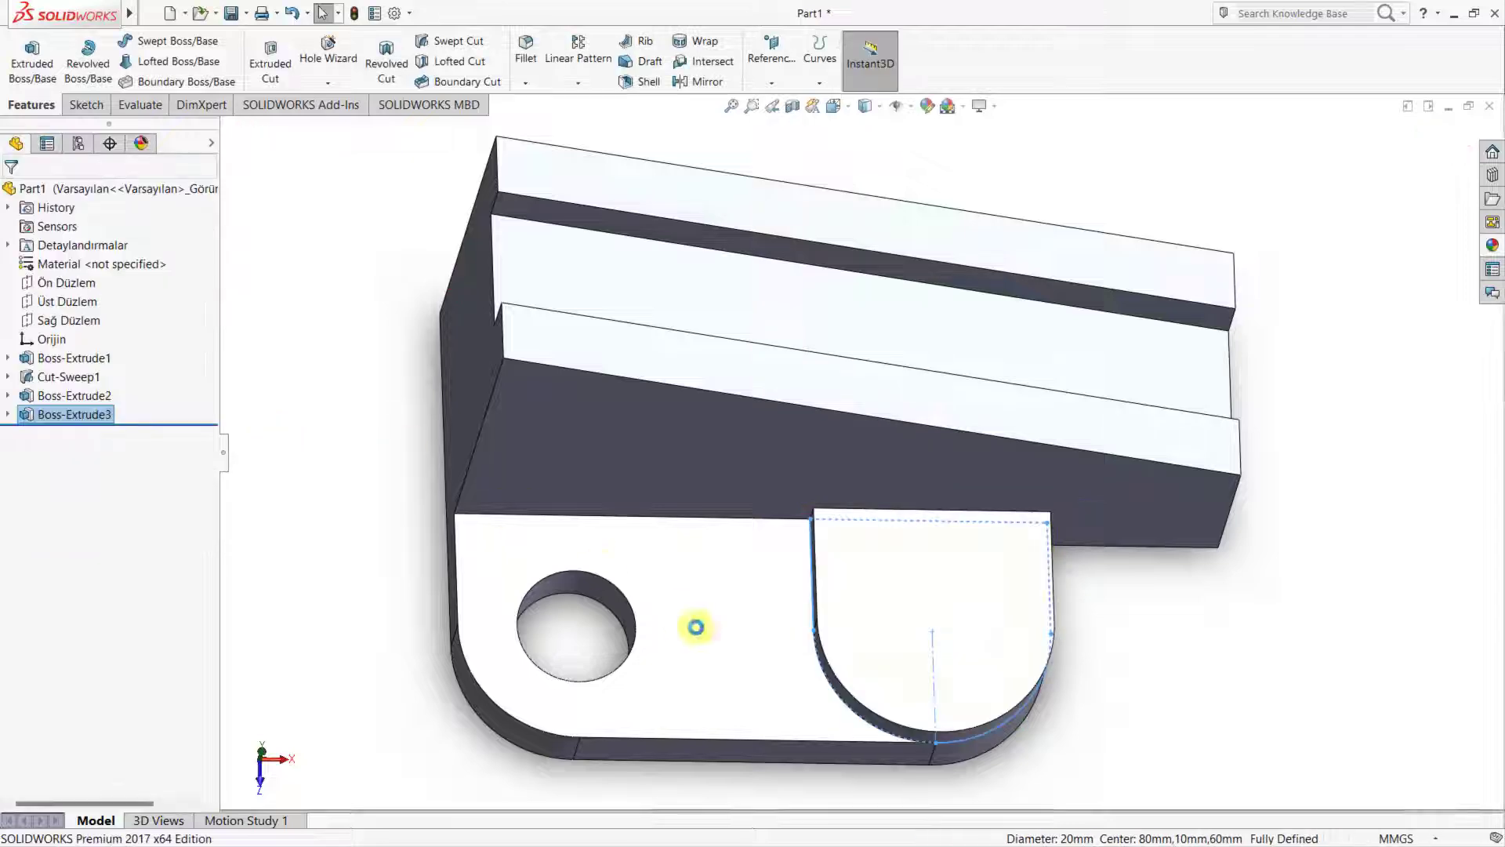
# Step: Sketch a 20 mm diameter circle on the raised pad's top face, centred on its rounded end
pyautogui.click(894, 598)
pyautogui.click(956, 562)
pyautogui.click(1052, 62)
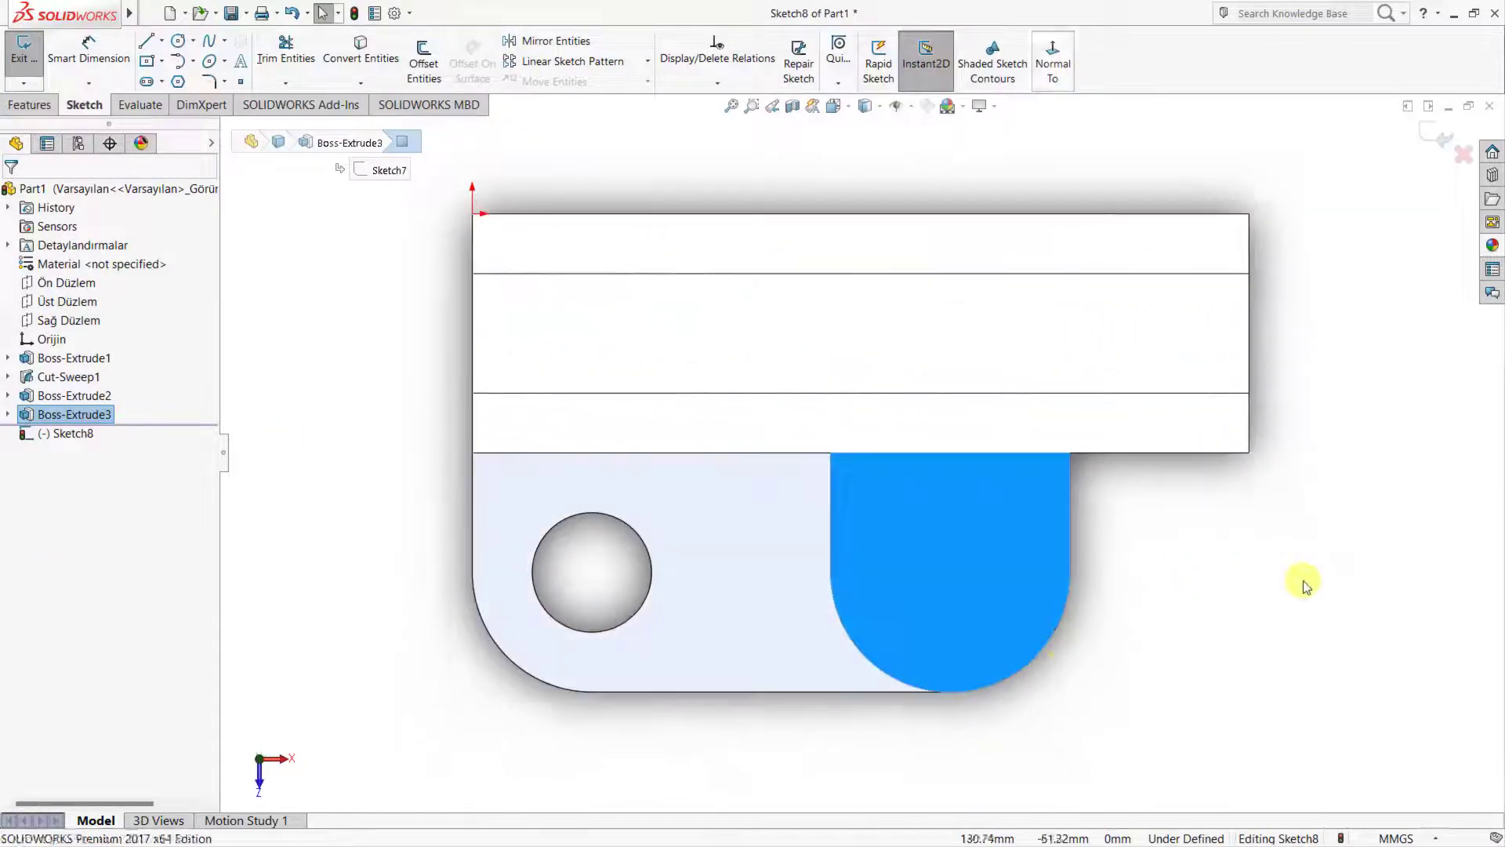
pyautogui.moveTo(1304, 581); pyautogui.dragTo(1054, 648, button='right')
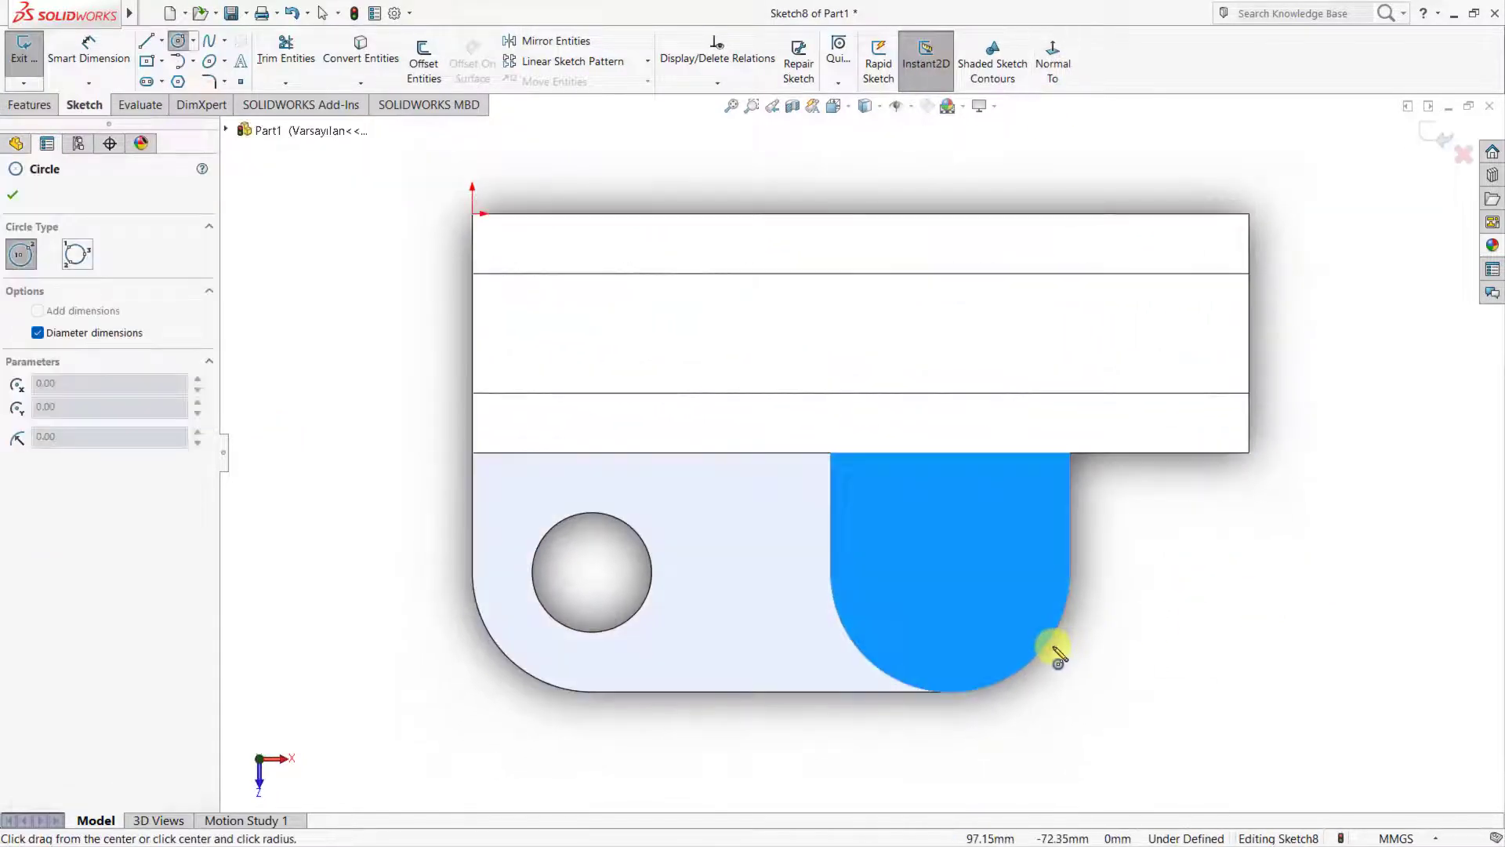
pyautogui.click(951, 572)
pyautogui.write('20')
pyautogui.press('Return')
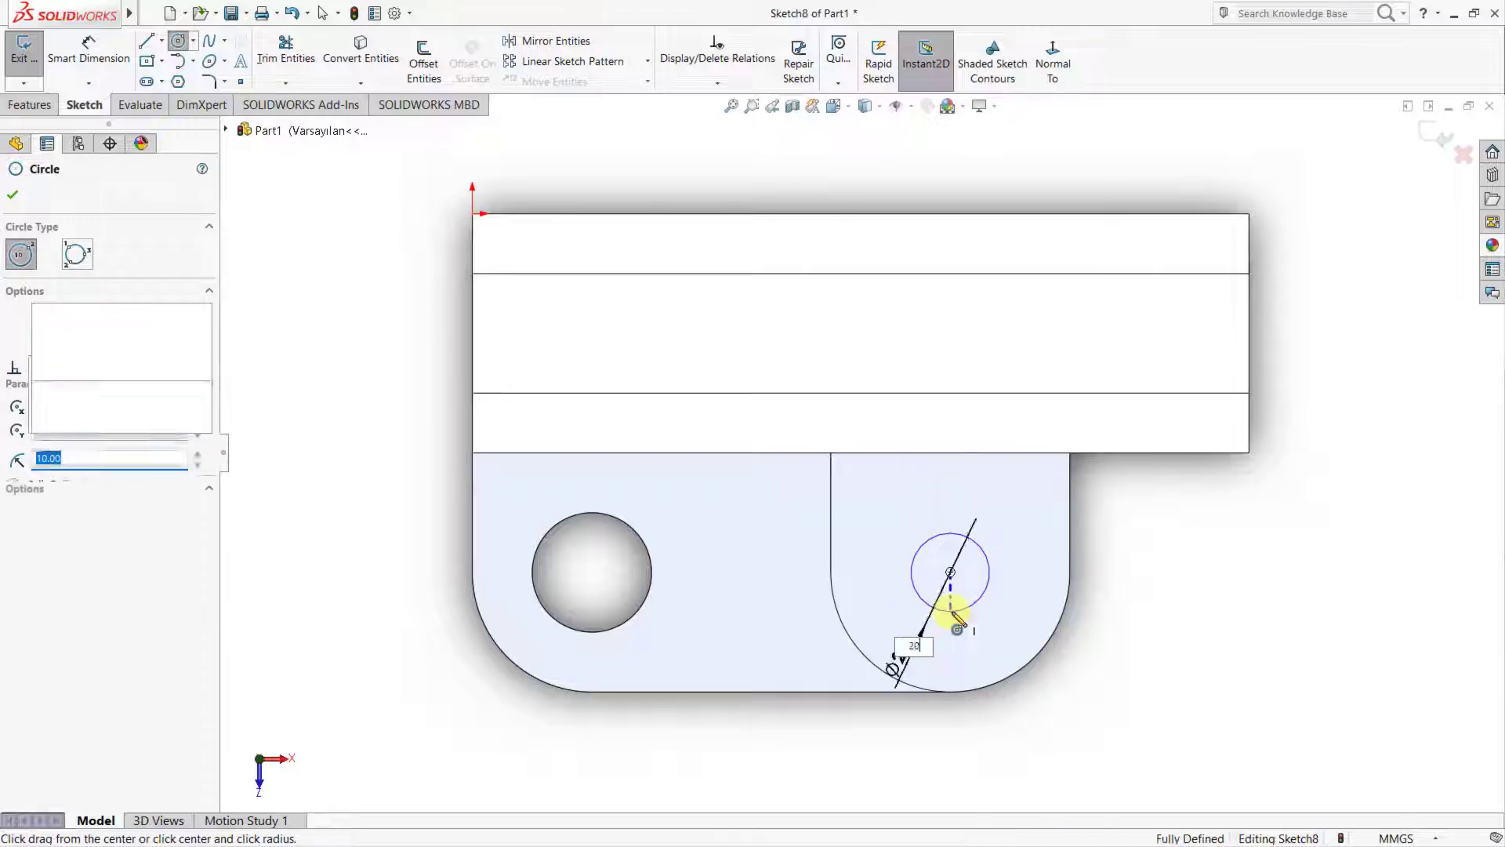
# Step: Cut the circle down through the raised pad and tab with an Extruded Cut using the Up To Next end condition
pyautogui.click(31, 107)
pyautogui.click(269, 63)
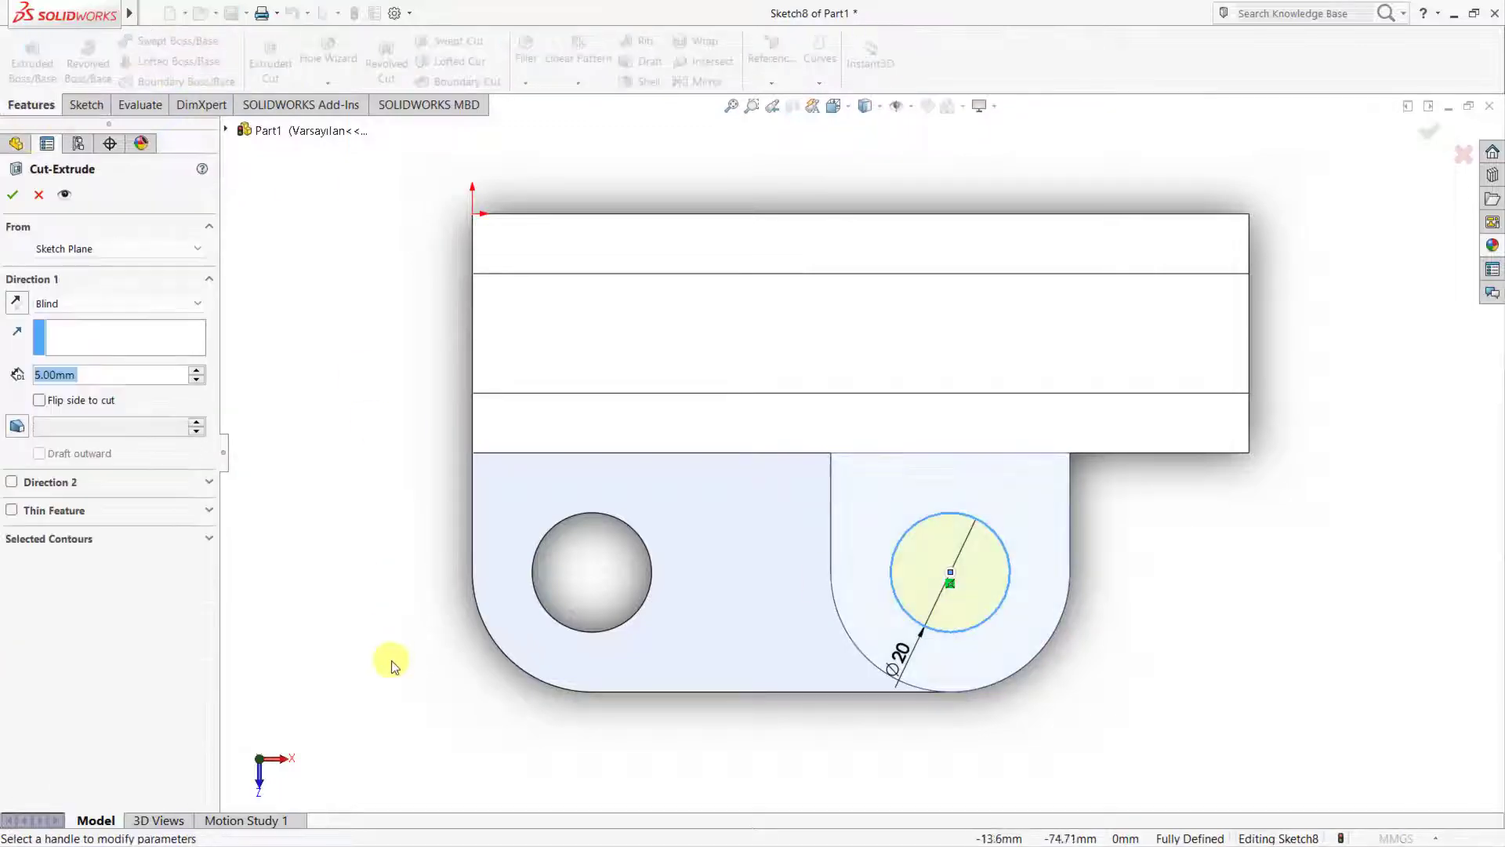
pyautogui.click(94, 303)
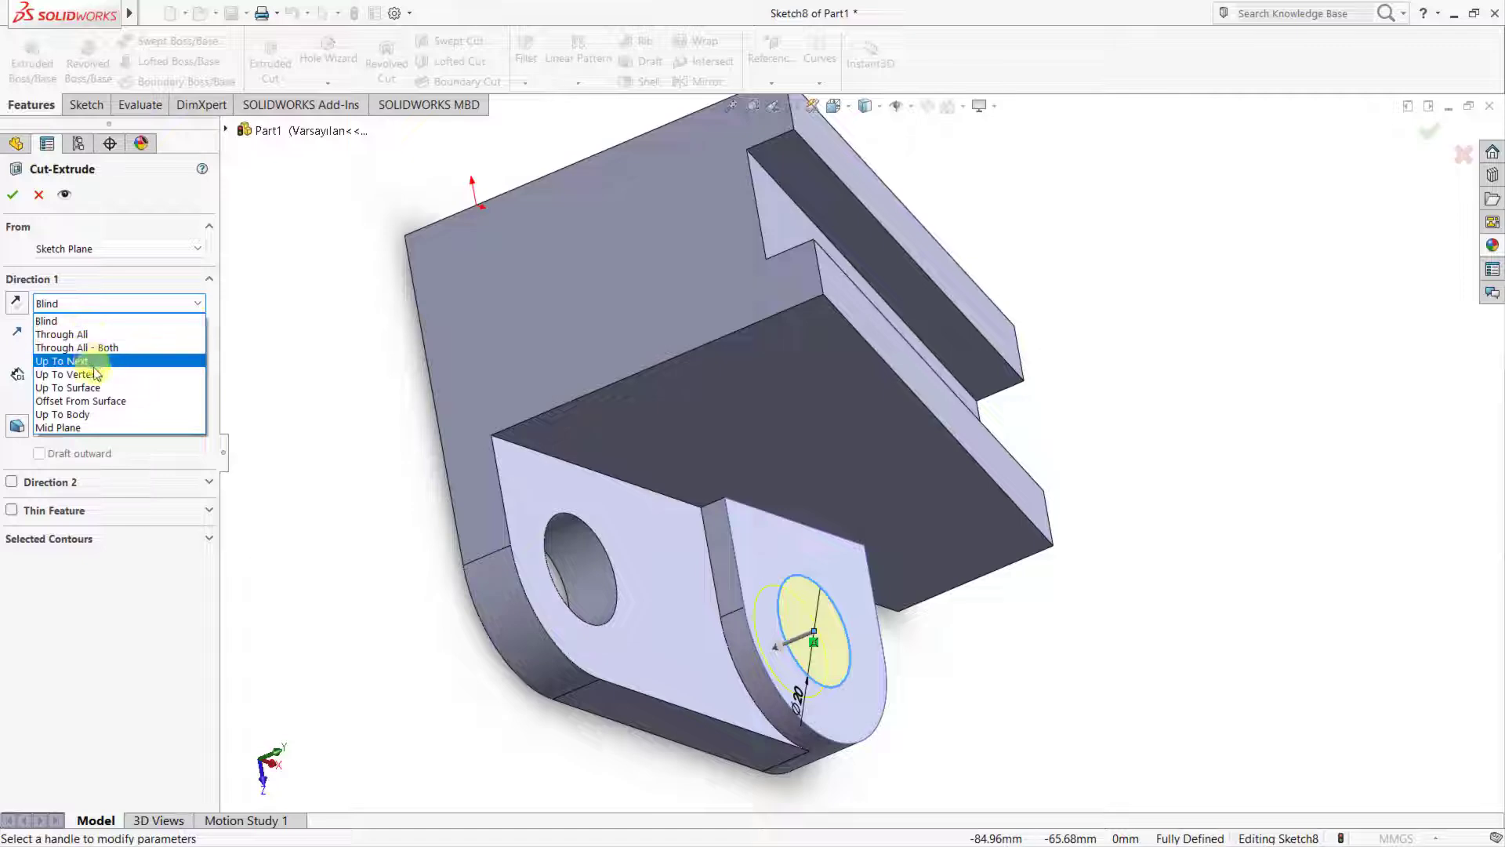
pyautogui.click(70, 359)
pyautogui.click(17, 198)
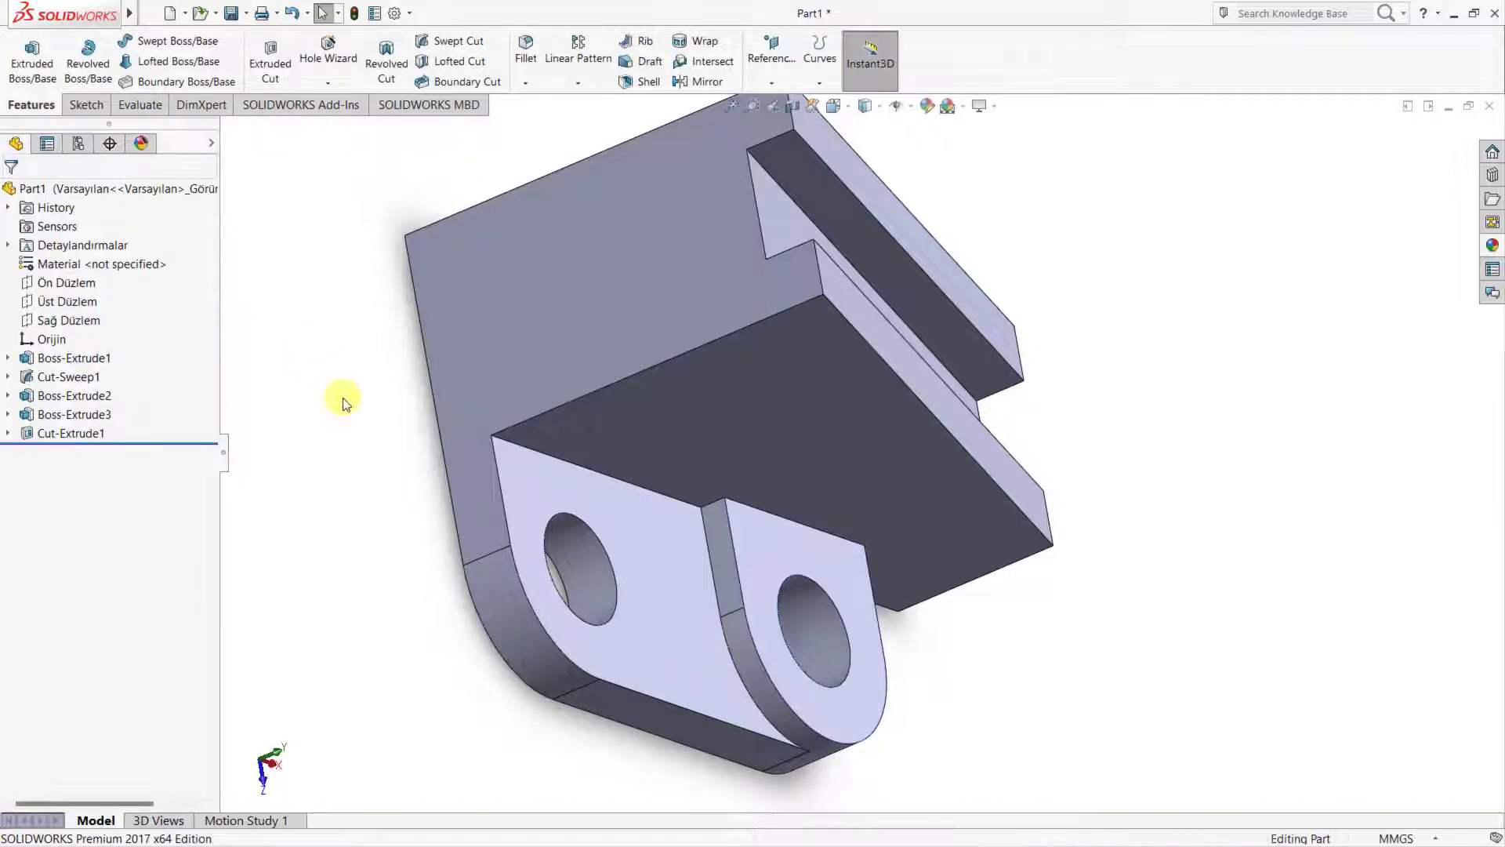
# Step: Set up a 0.50 mm fillet on the sloped rails' edges and faces, the tab and pad top faces, and the wedge's low end face
pyautogui.hotkey('ctrl', '7')
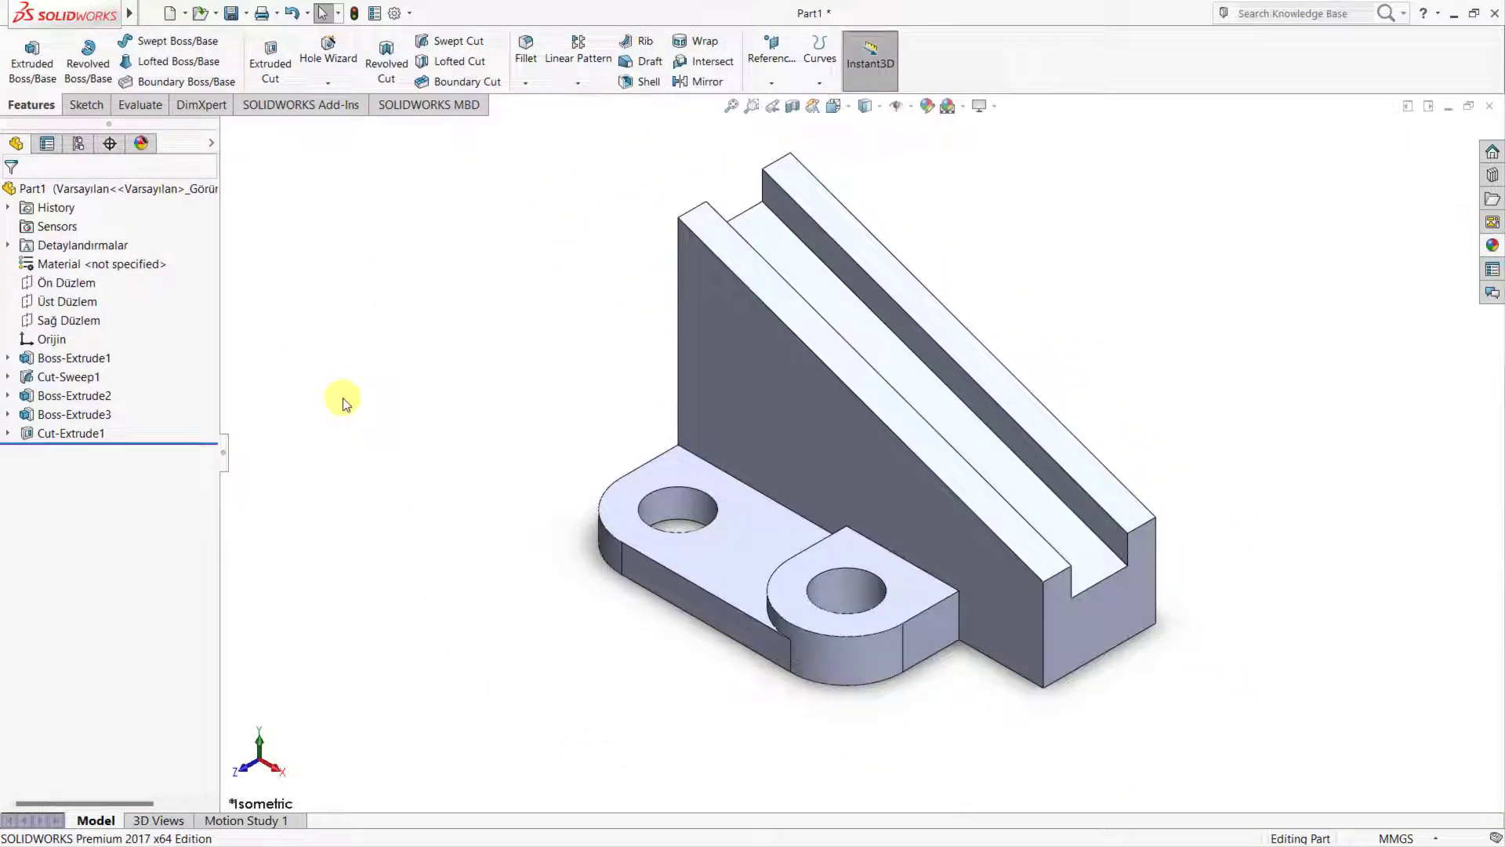
pyautogui.click(525, 49)
pyautogui.write('0.50mm')
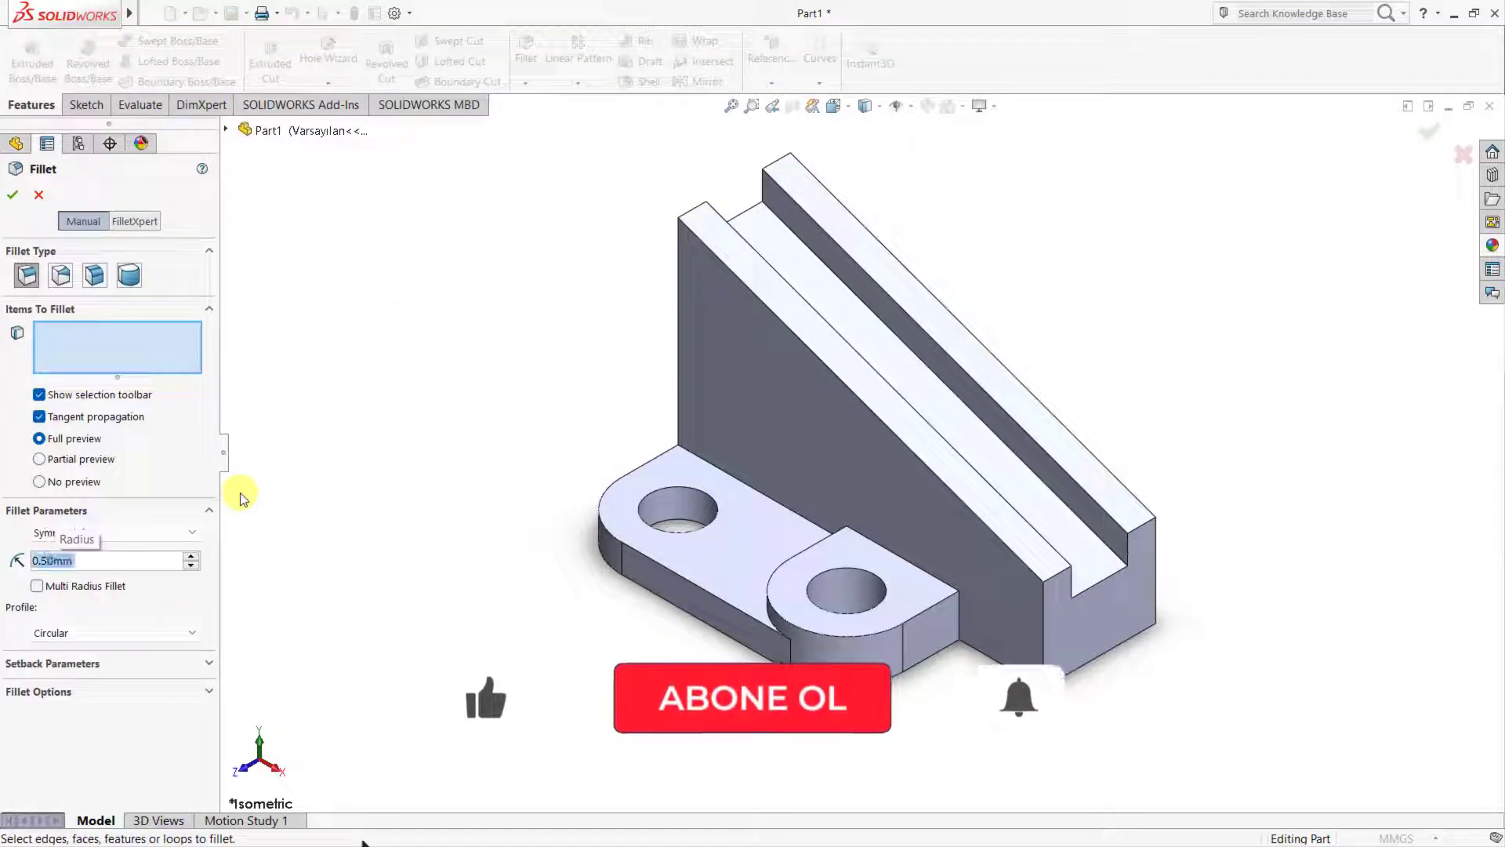
pyautogui.click(856, 361)
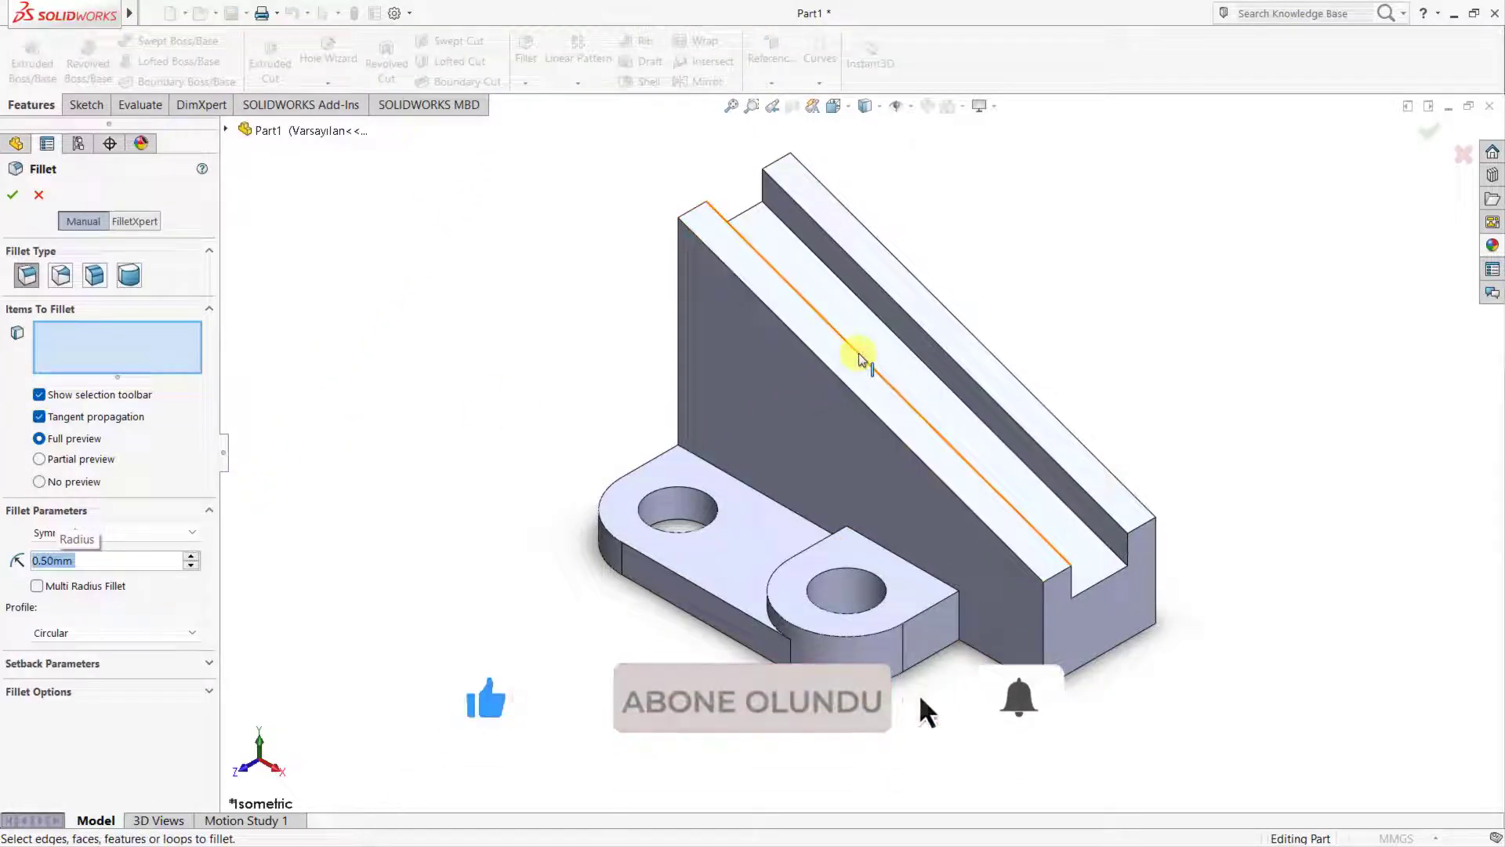
pyautogui.click(919, 326)
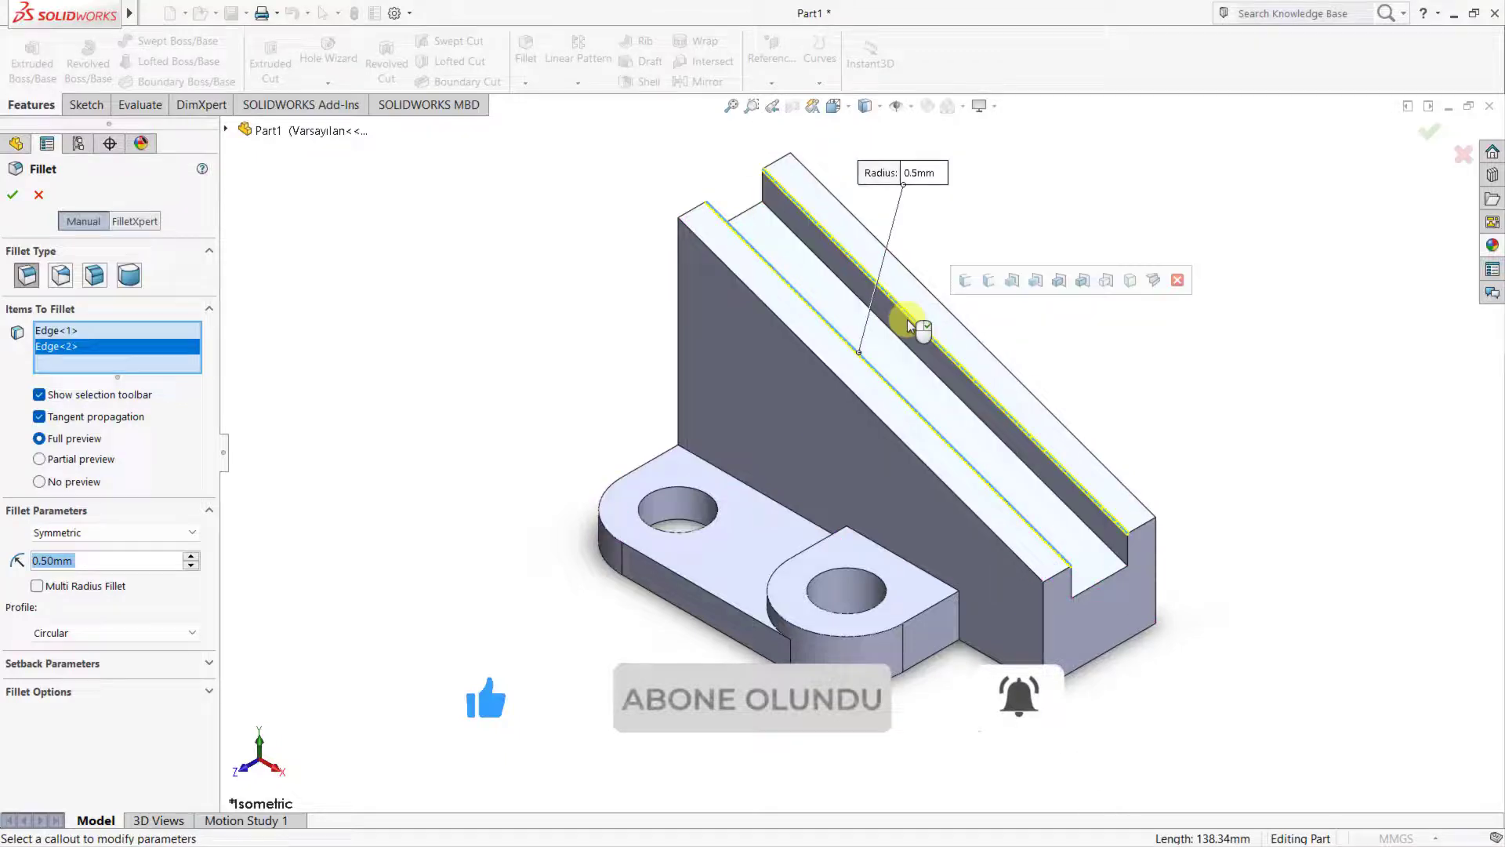
pyautogui.click(694, 229)
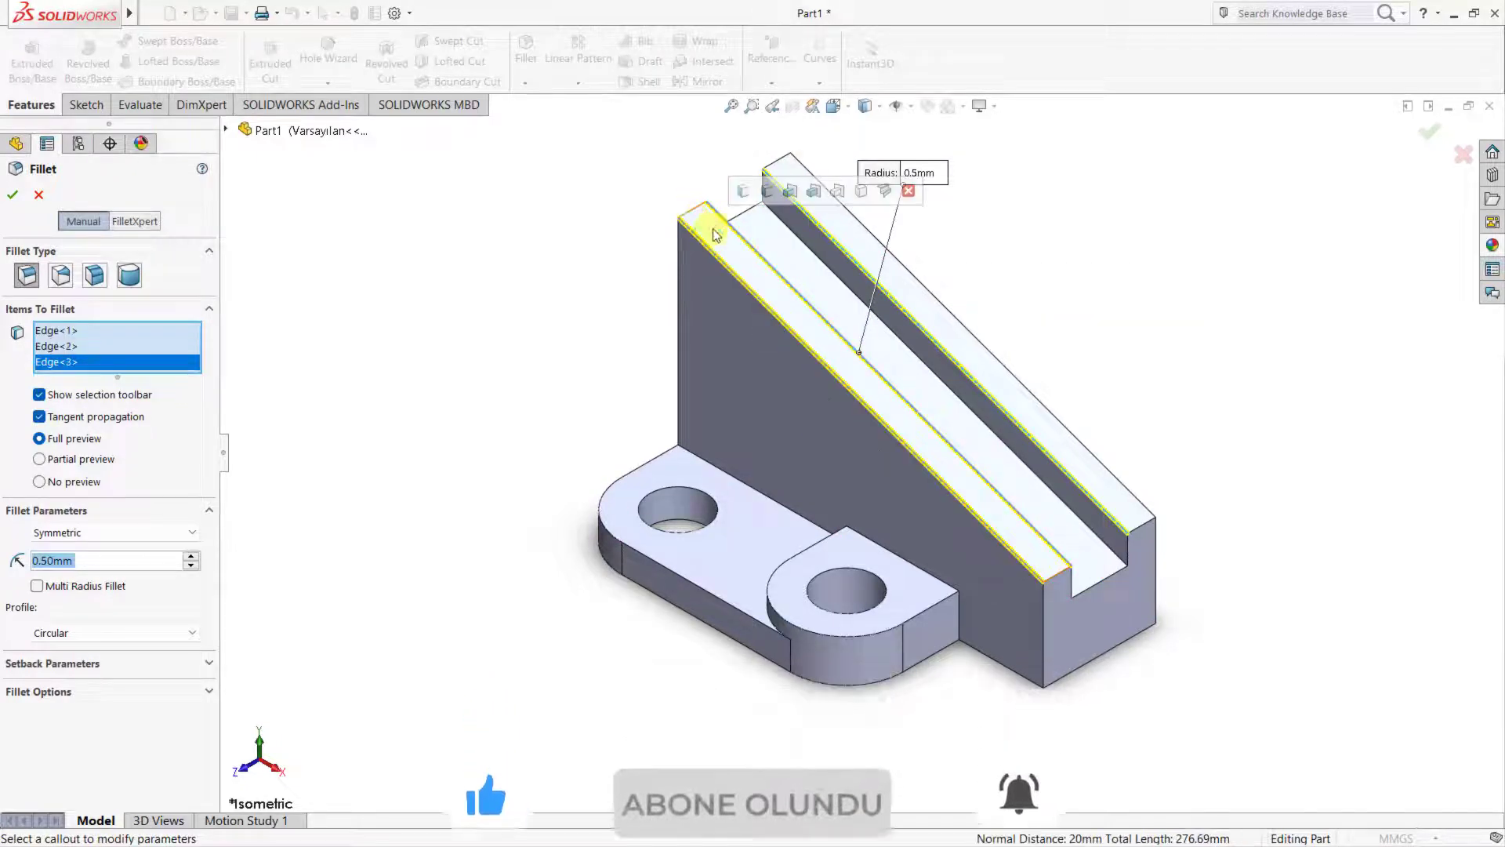
pyautogui.click(737, 248)
pyautogui.click(844, 232)
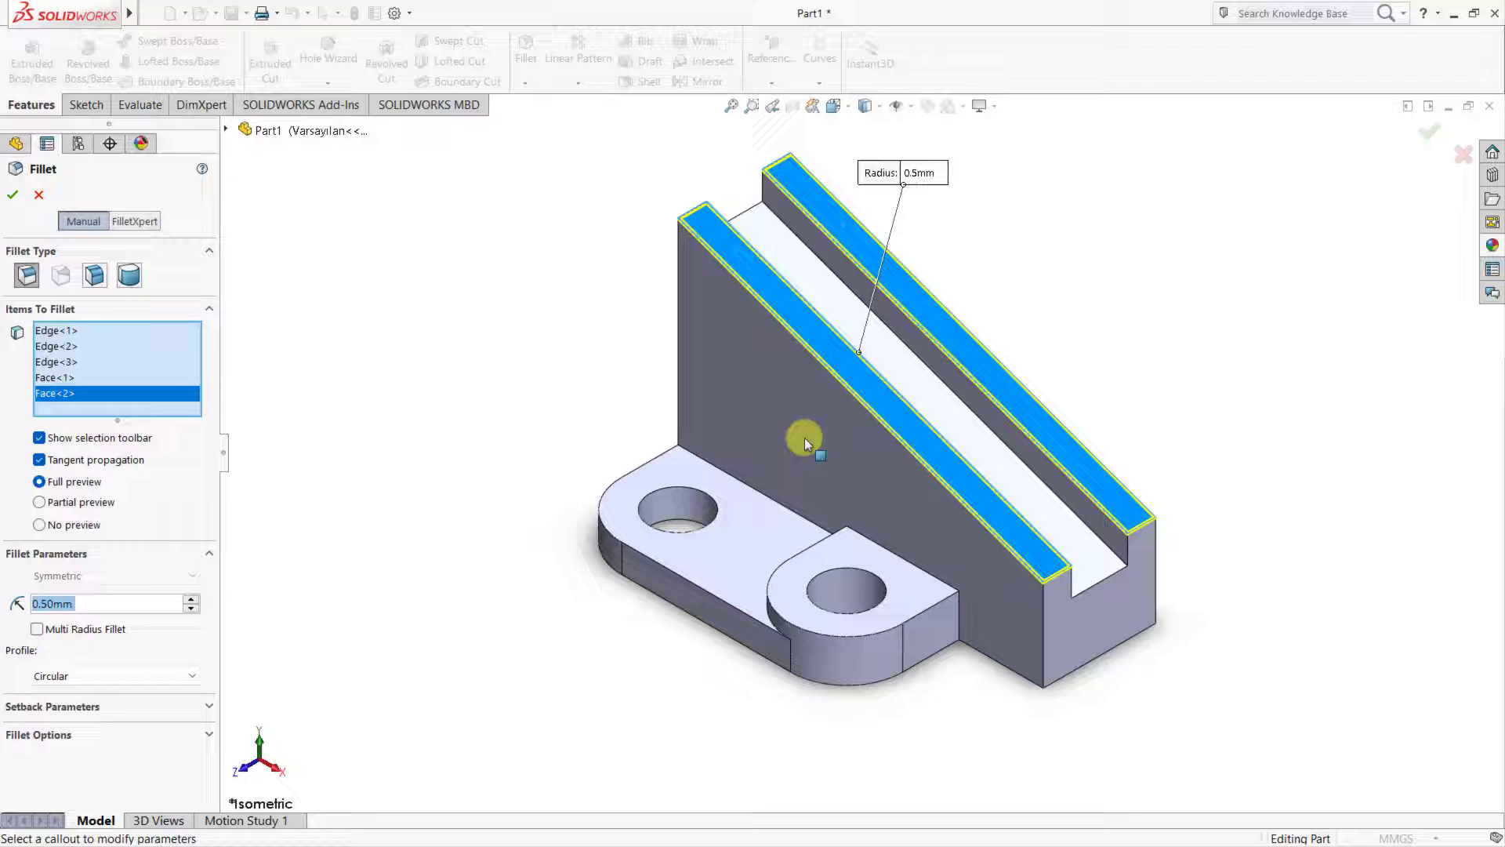
pyautogui.click(757, 541)
pyautogui.click(861, 563)
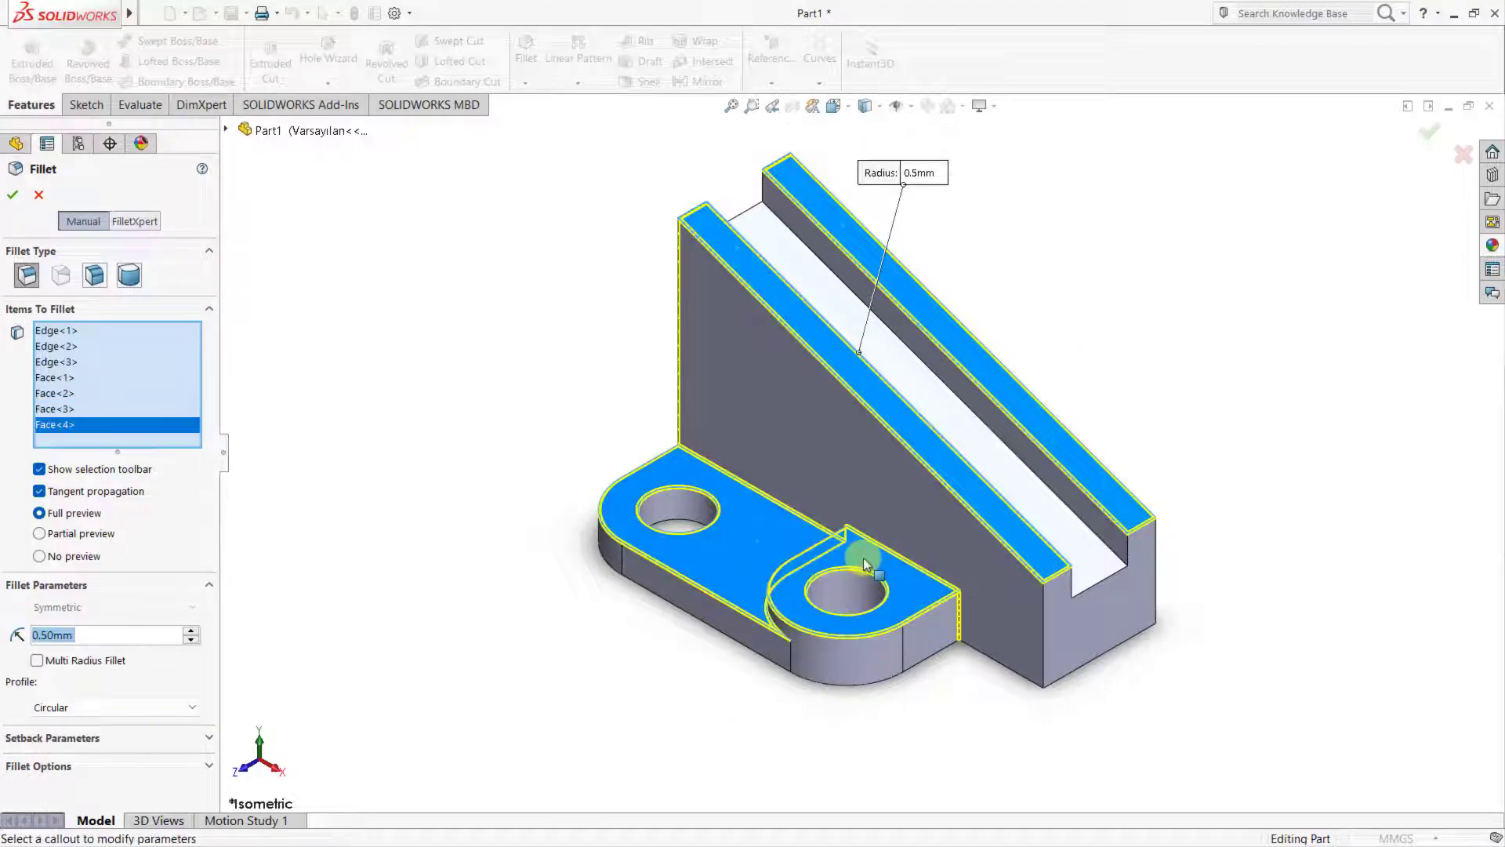
pyautogui.click(1115, 623)
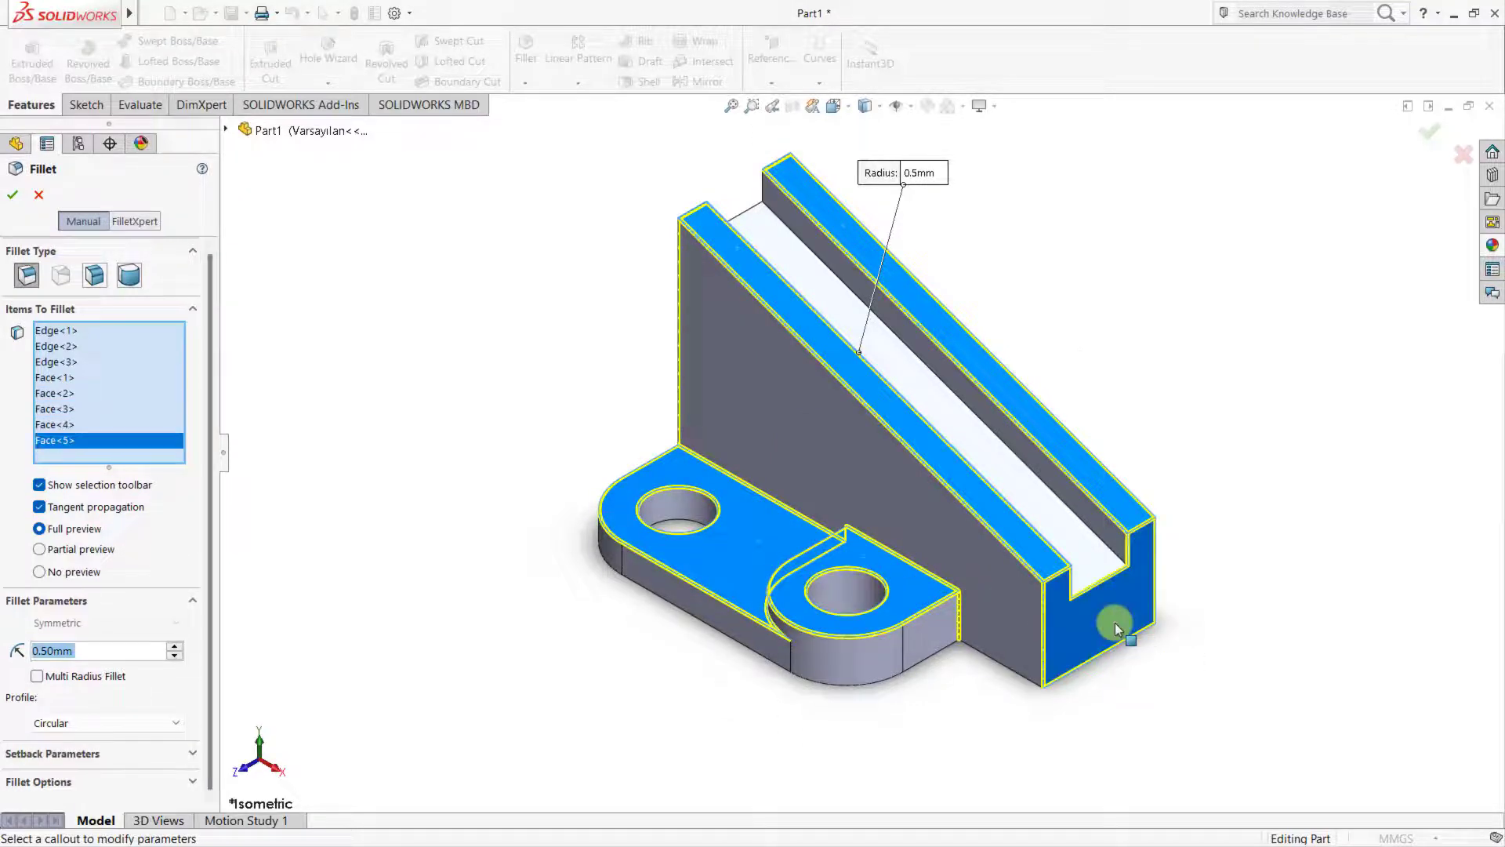
# Step: Add the wedge's tall end face, rear side, underside and slot floor to the 0.50 mm fillet and apply it
pyautogui.moveTo(543, 387); pyautogui.dragTo(669, 426, button='middle')
pyautogui.click(671, 428)
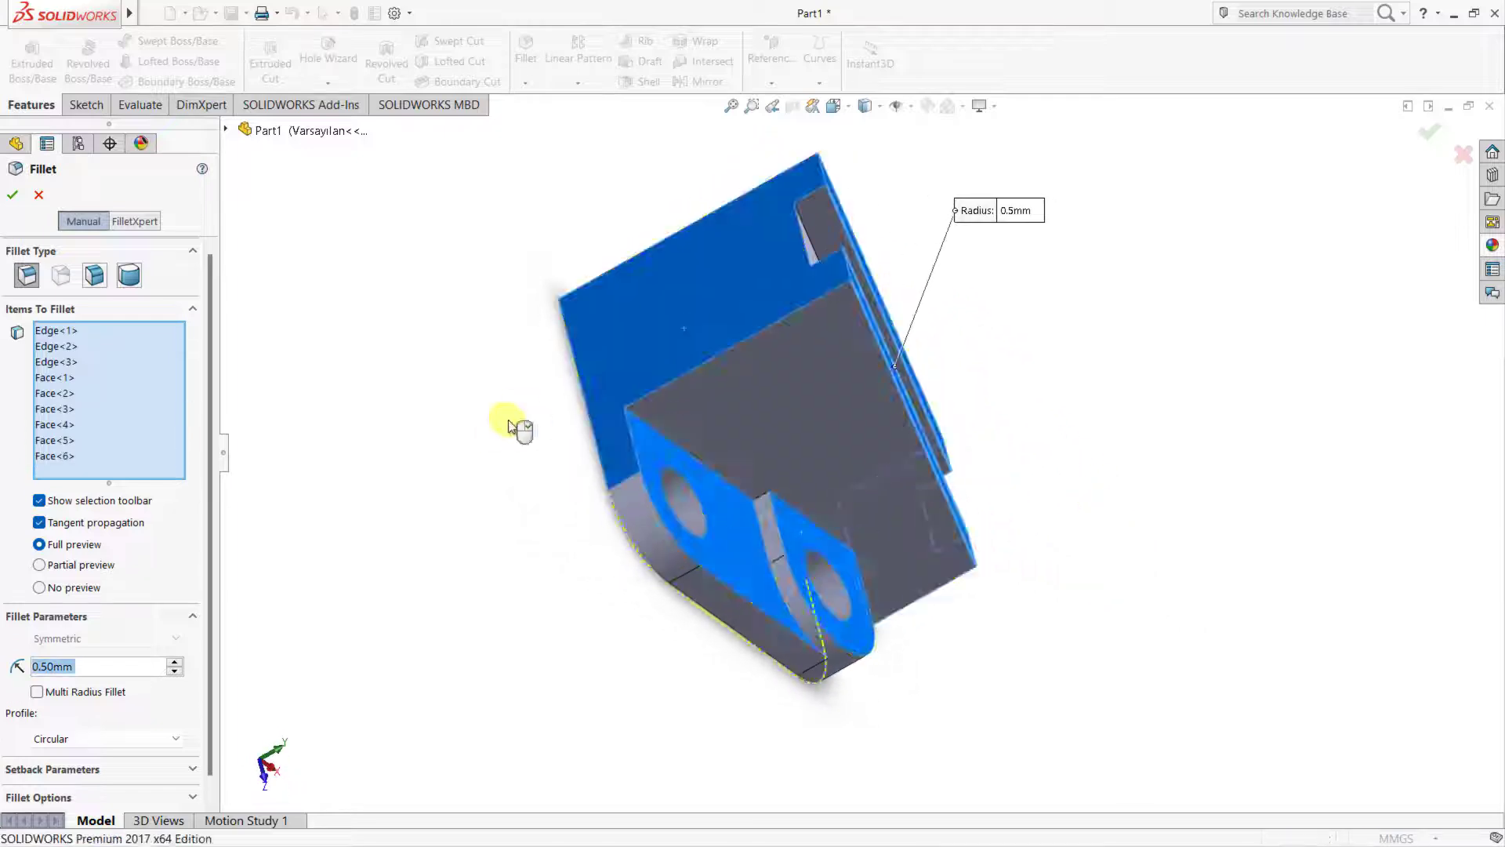
pyautogui.moveTo(515, 427); pyautogui.dragTo(536, 320, button='middle')
pyautogui.moveTo(962, 471); pyautogui.dragTo(1433, 601, button='middle')
pyautogui.click(1031, 440)
pyautogui.click(1055, 468)
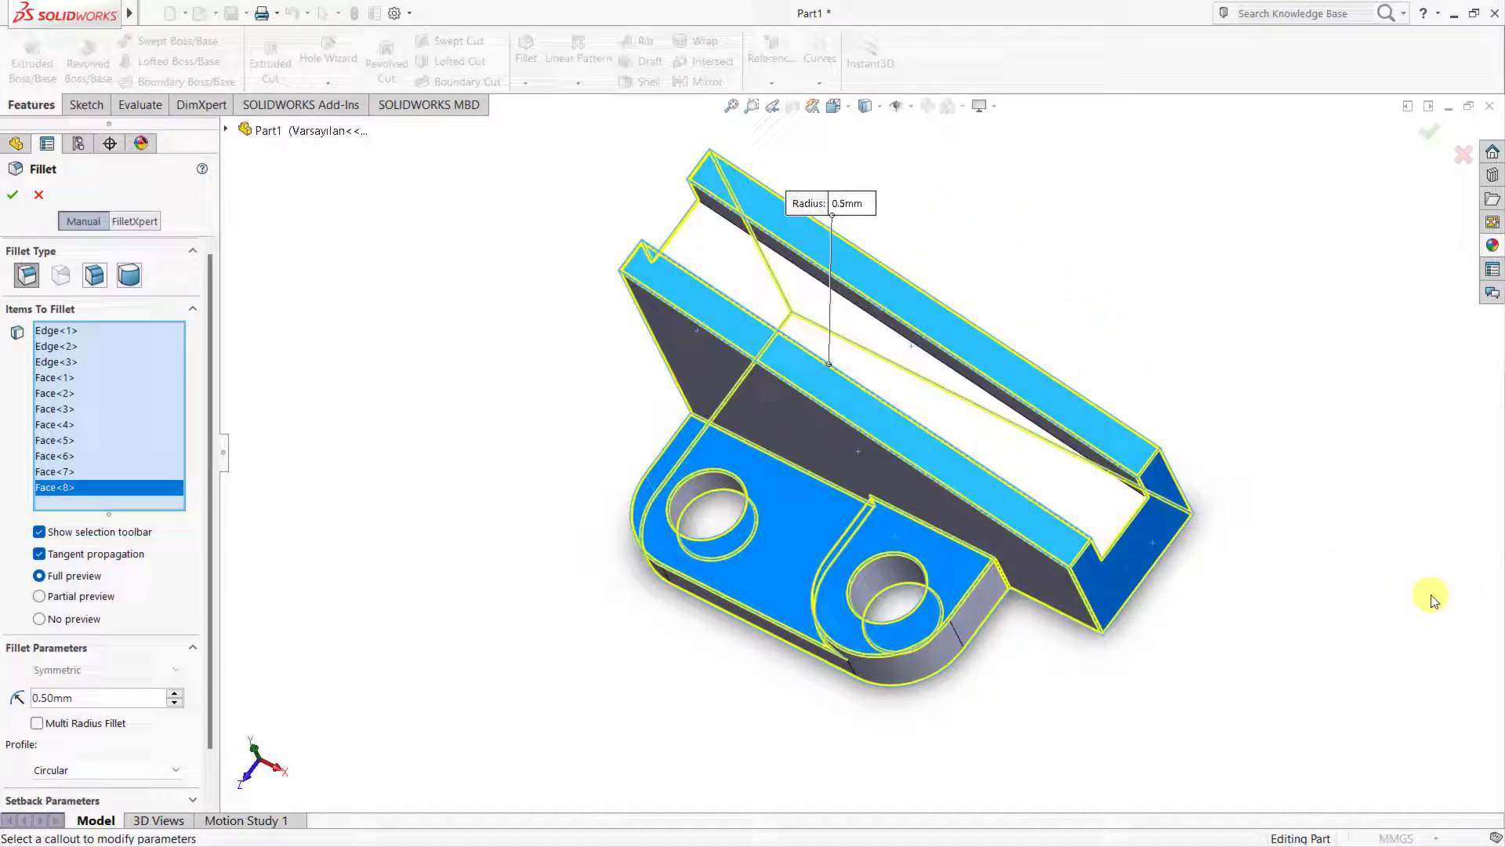
pyautogui.click(1100, 504)
pyautogui.moveTo(1176, 524); pyautogui.dragTo(247, 308, button='middle')
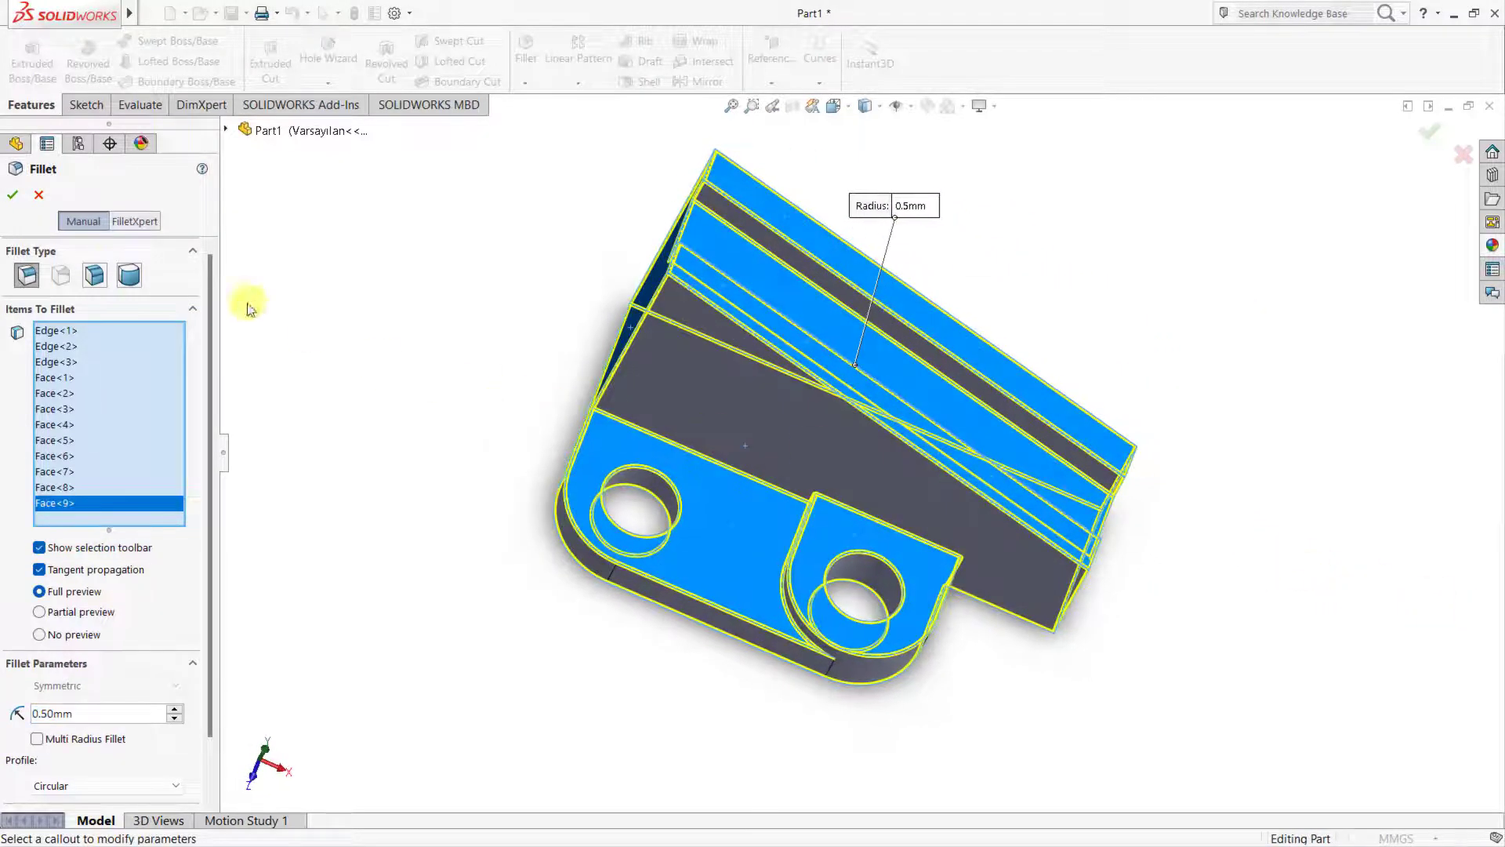
pyautogui.click(13, 196)
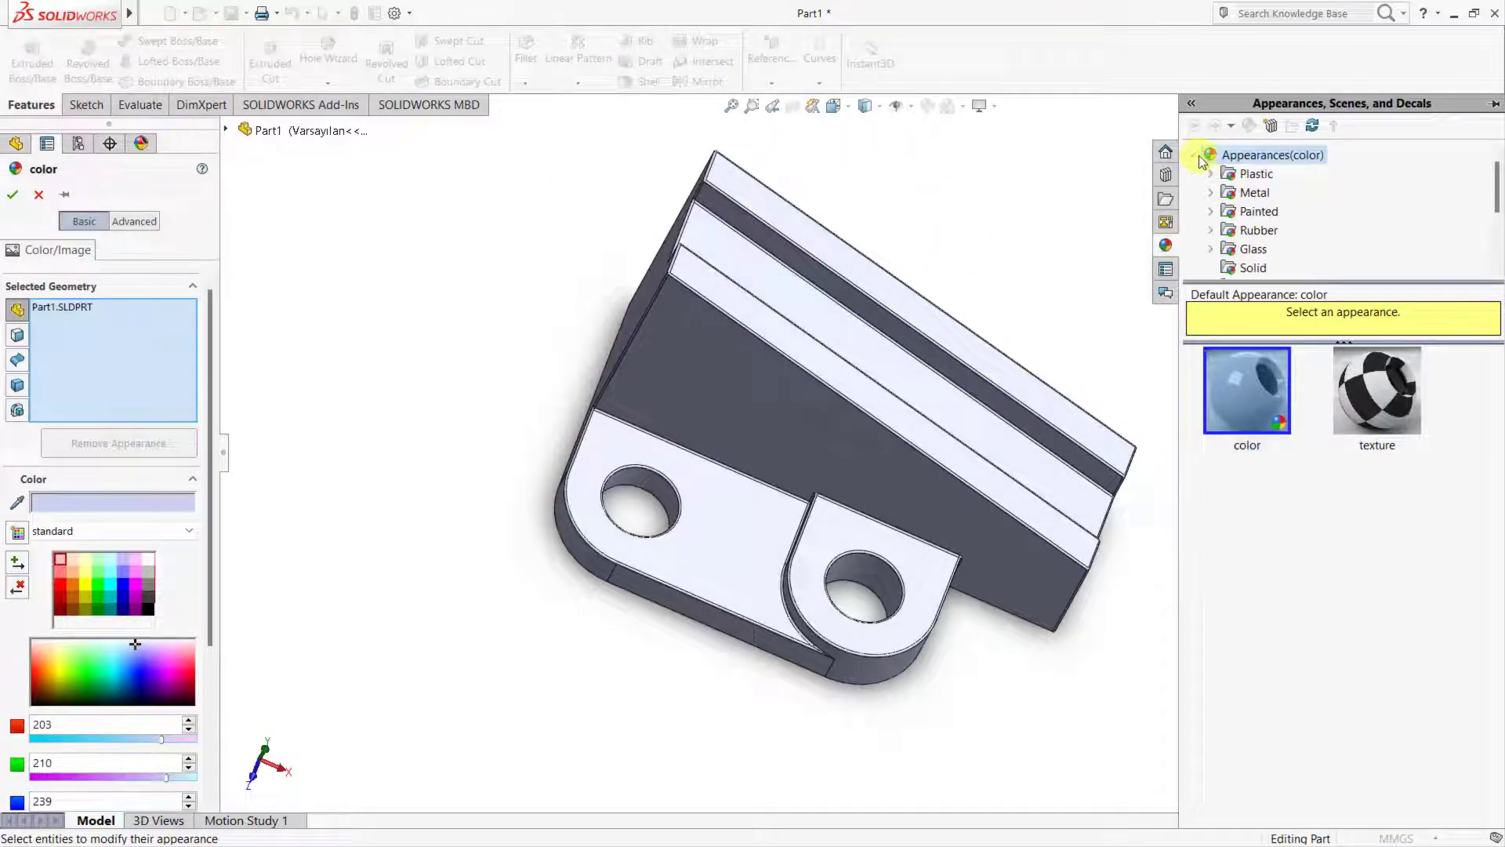
# Step: Try the painted candy apple red and aluminum powdercoat appearances on the part
pyautogui.click(1254, 194)
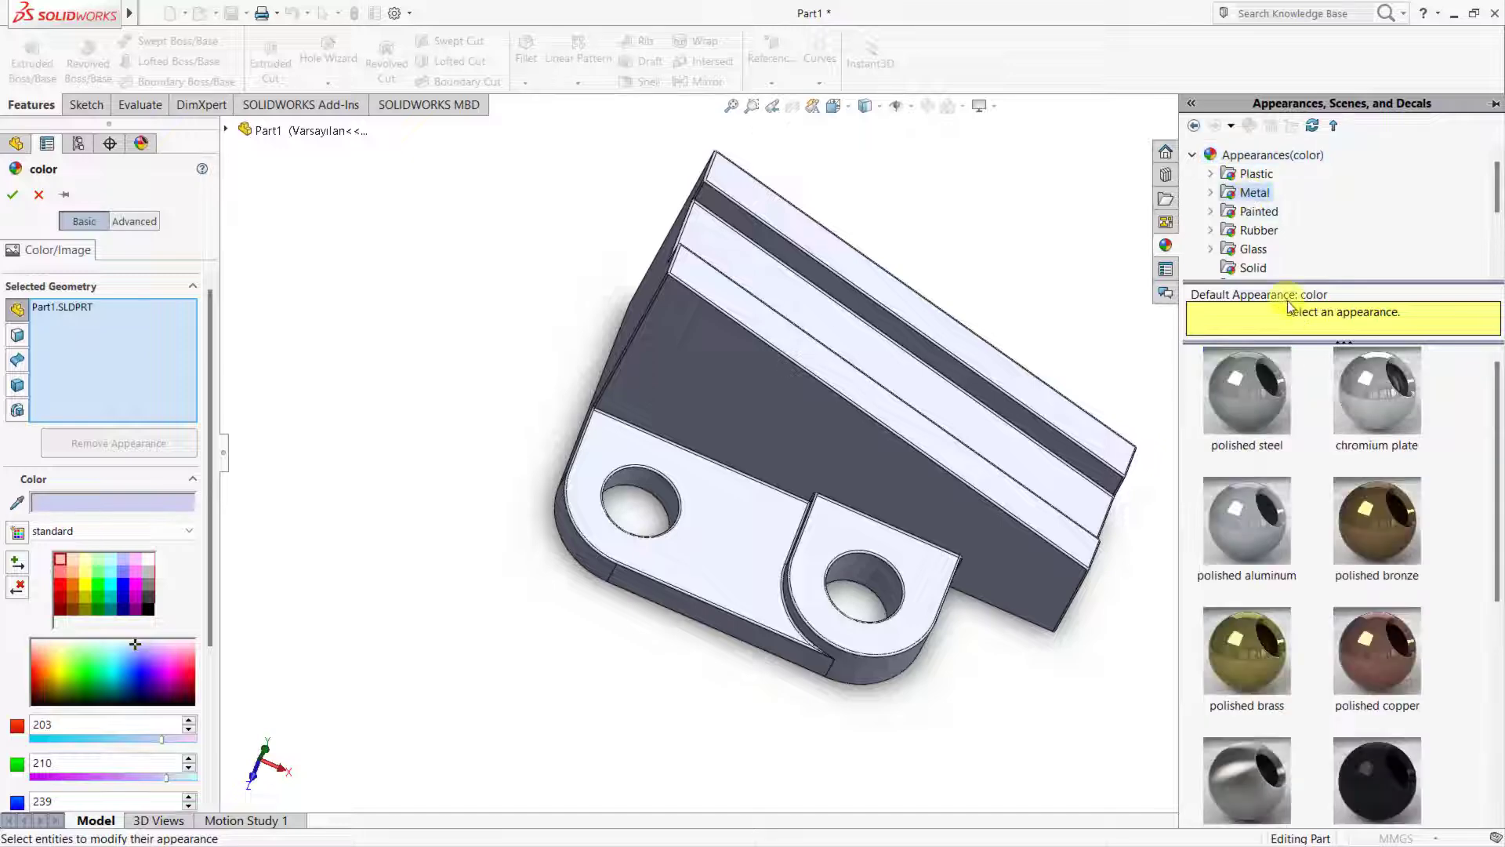
pyautogui.click(1259, 211)
pyautogui.click(1341, 380)
pyautogui.click(1266, 404)
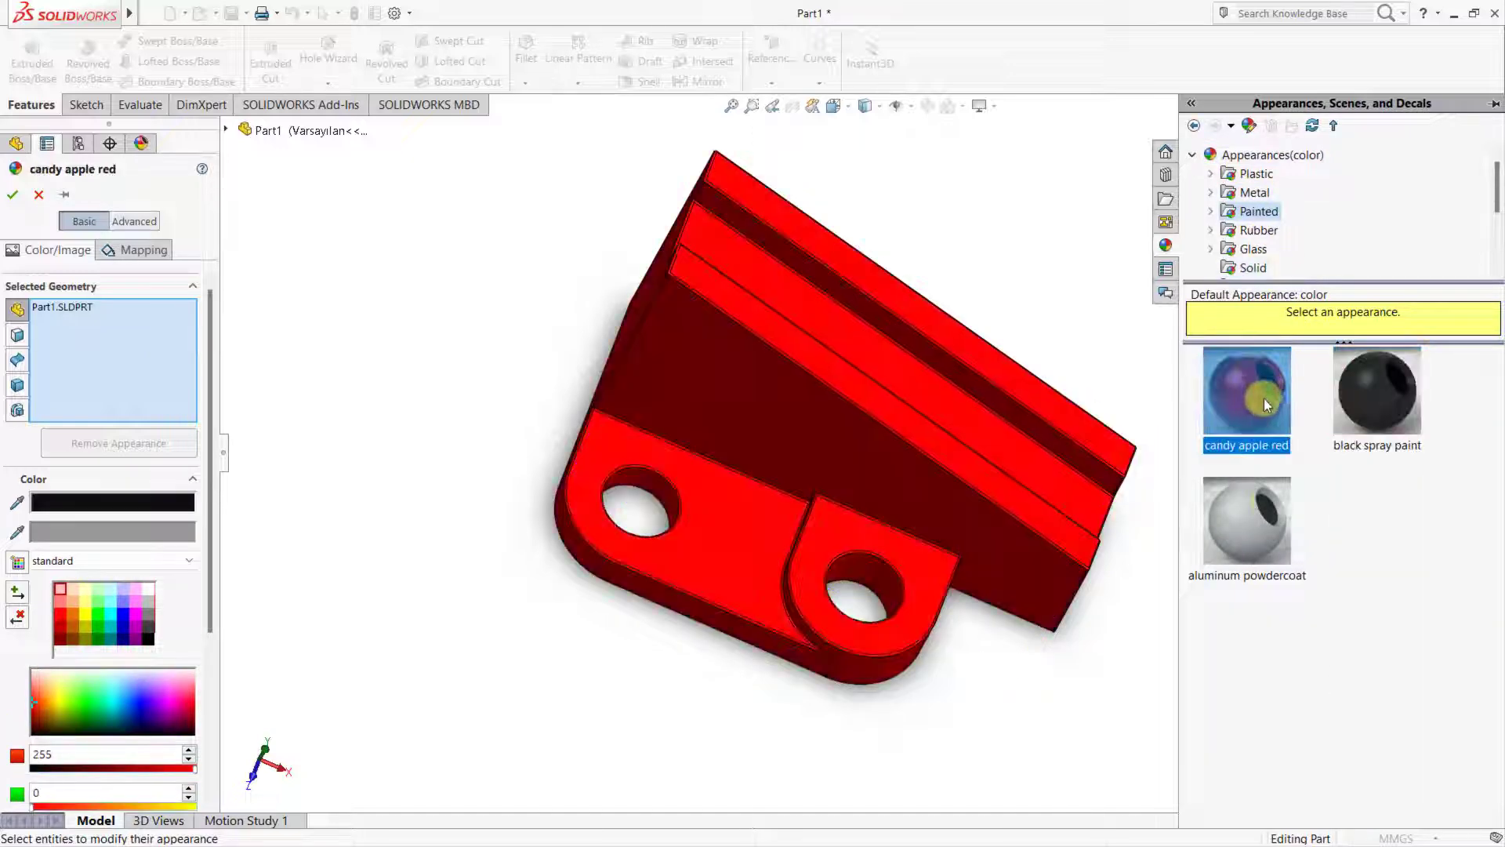
pyautogui.click(1265, 517)
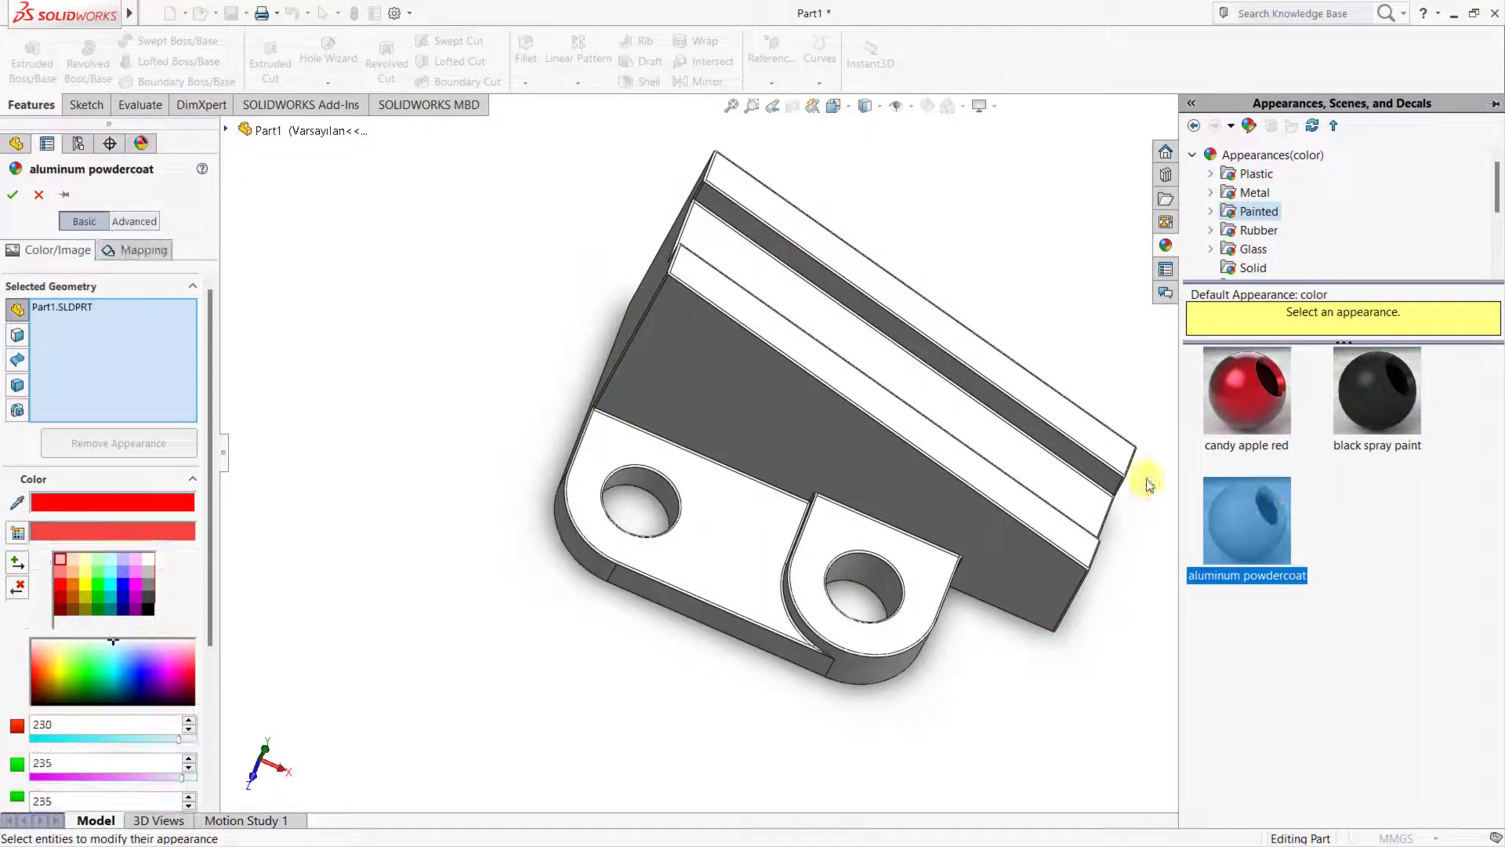
# Step: Compare the Solid colour appearances on the whole part and apply Orange
pyautogui.click(1253, 267)
pyautogui.click(1253, 510)
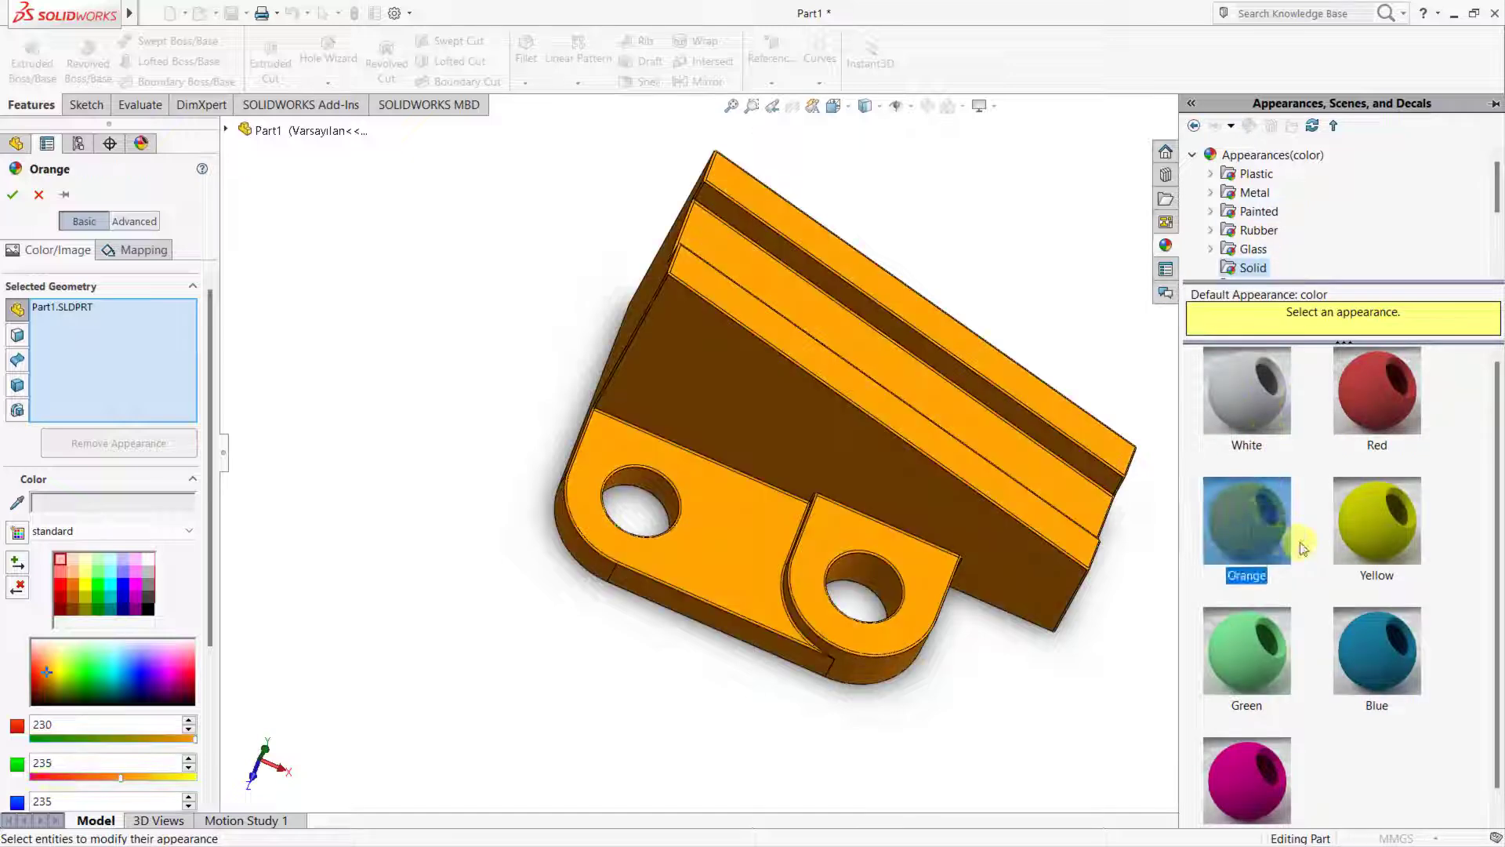
pyautogui.click(1380, 549)
pyautogui.click(1391, 627)
pyautogui.click(1247, 781)
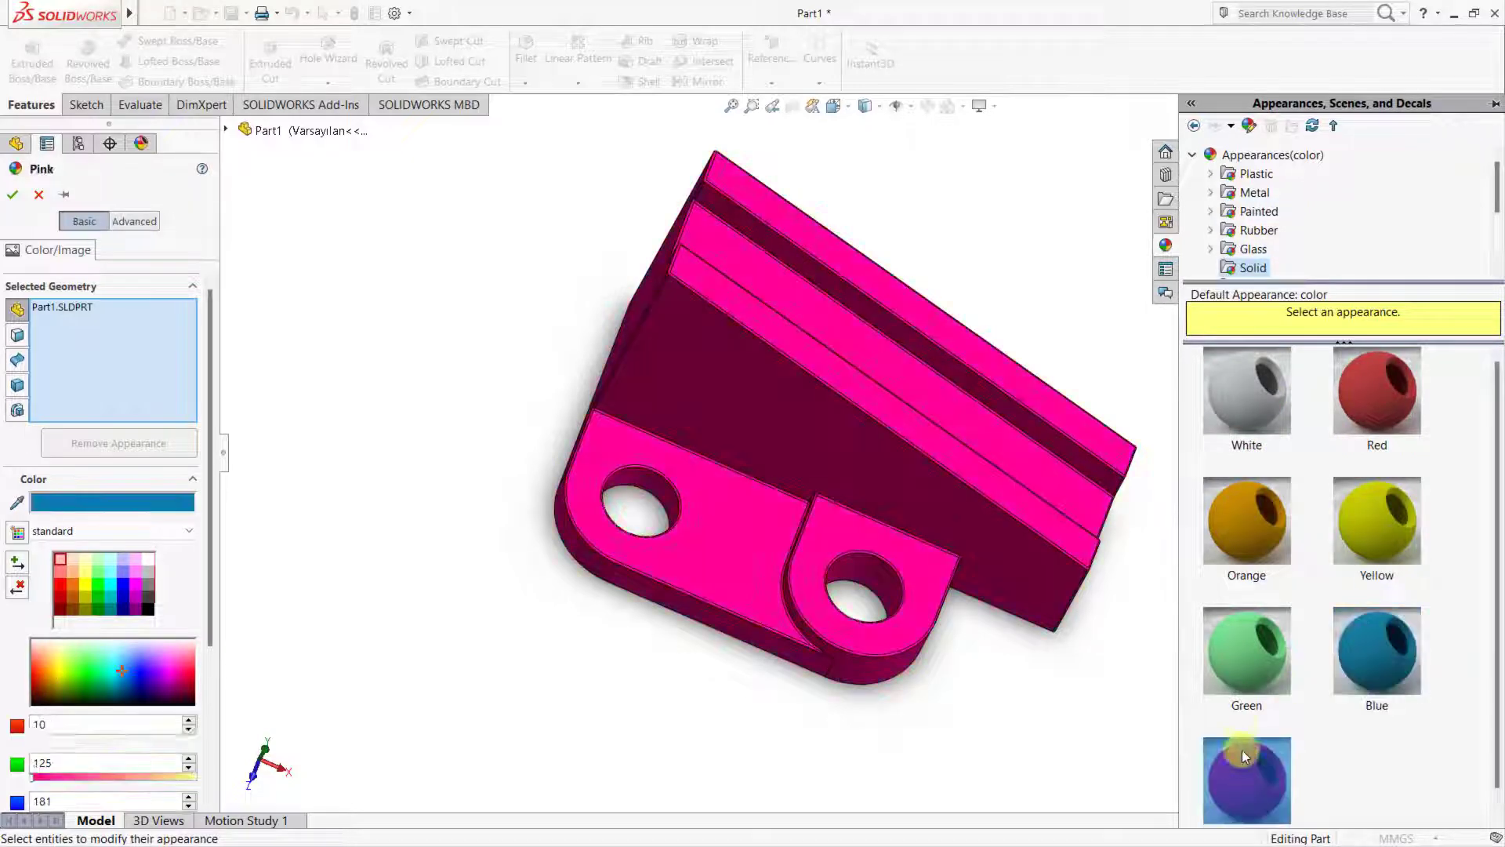
pyautogui.click(1247, 520)
pyautogui.click(1247, 390)
pyautogui.click(1360, 413)
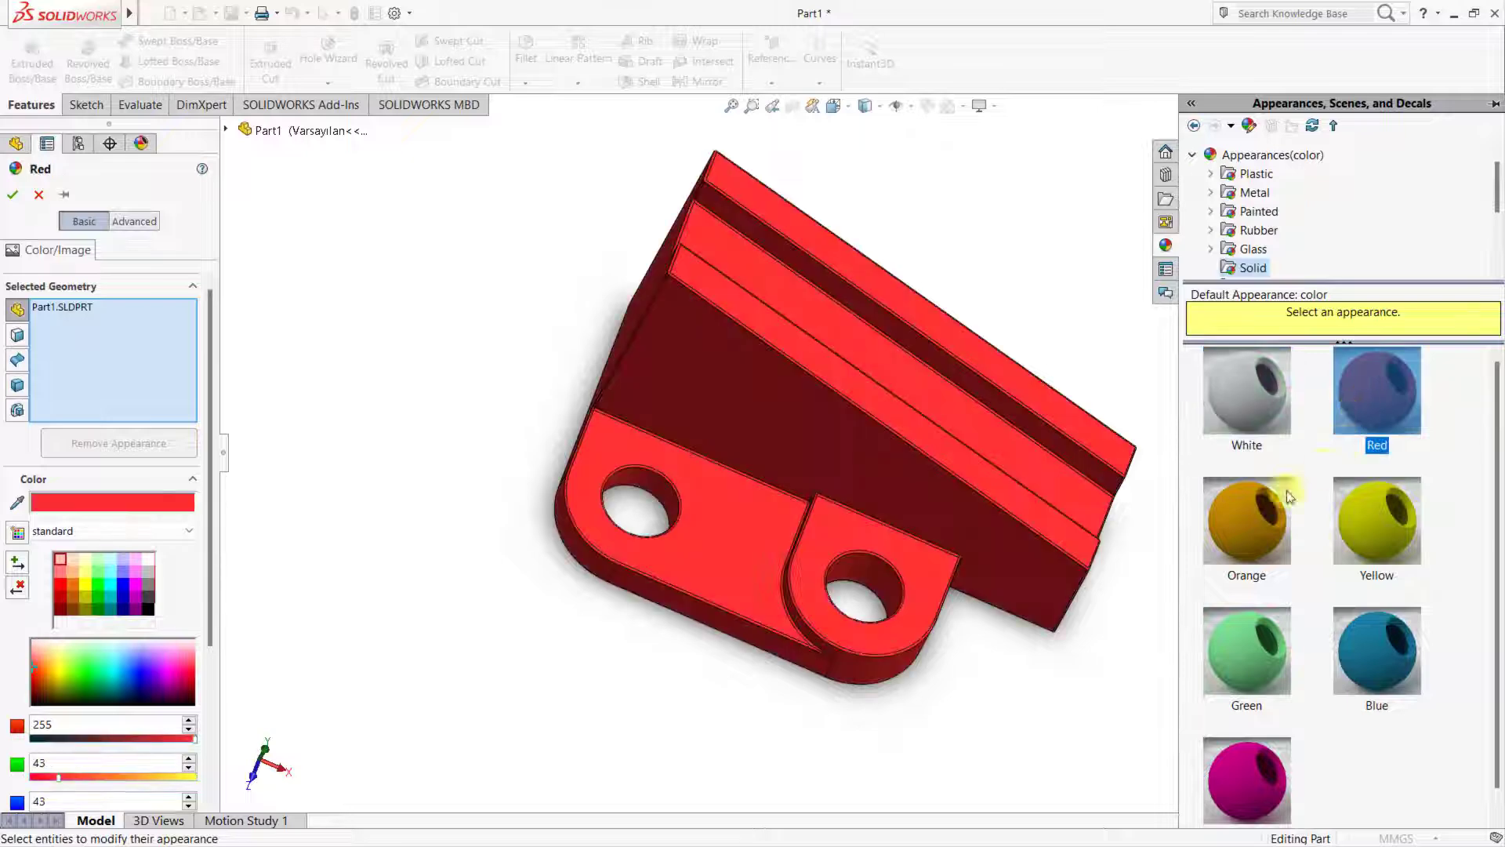
pyautogui.click(1250, 508)
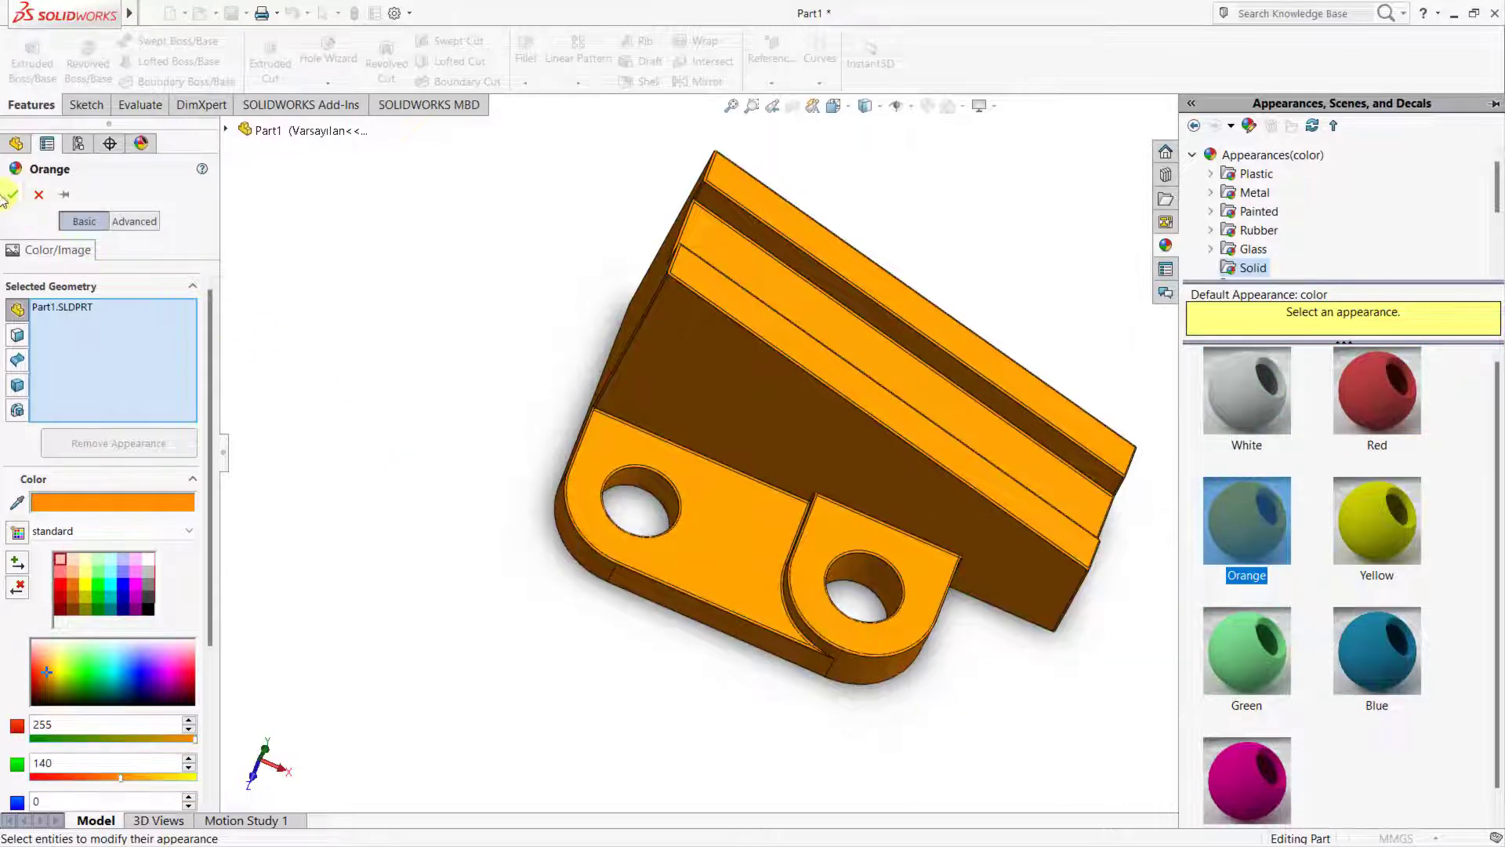
pyautogui.click(13, 194)
pyautogui.hotkey('ctrl', '7')
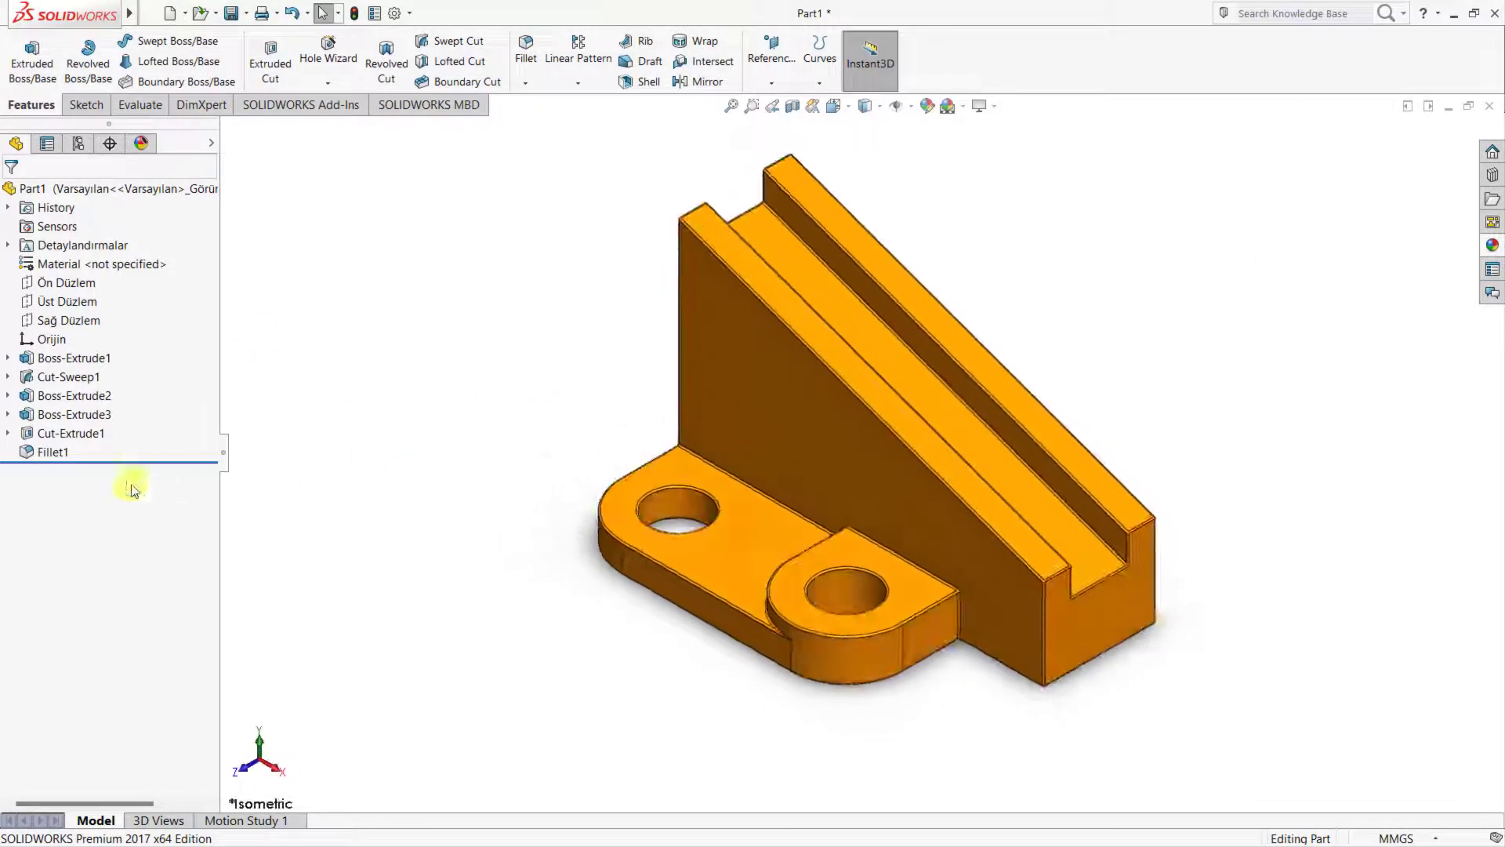
# Step: Apply the polished copper metal appearance to the fillet feature and hide the feature tree
pyautogui.click(55, 452)
pyautogui.click(926, 108)
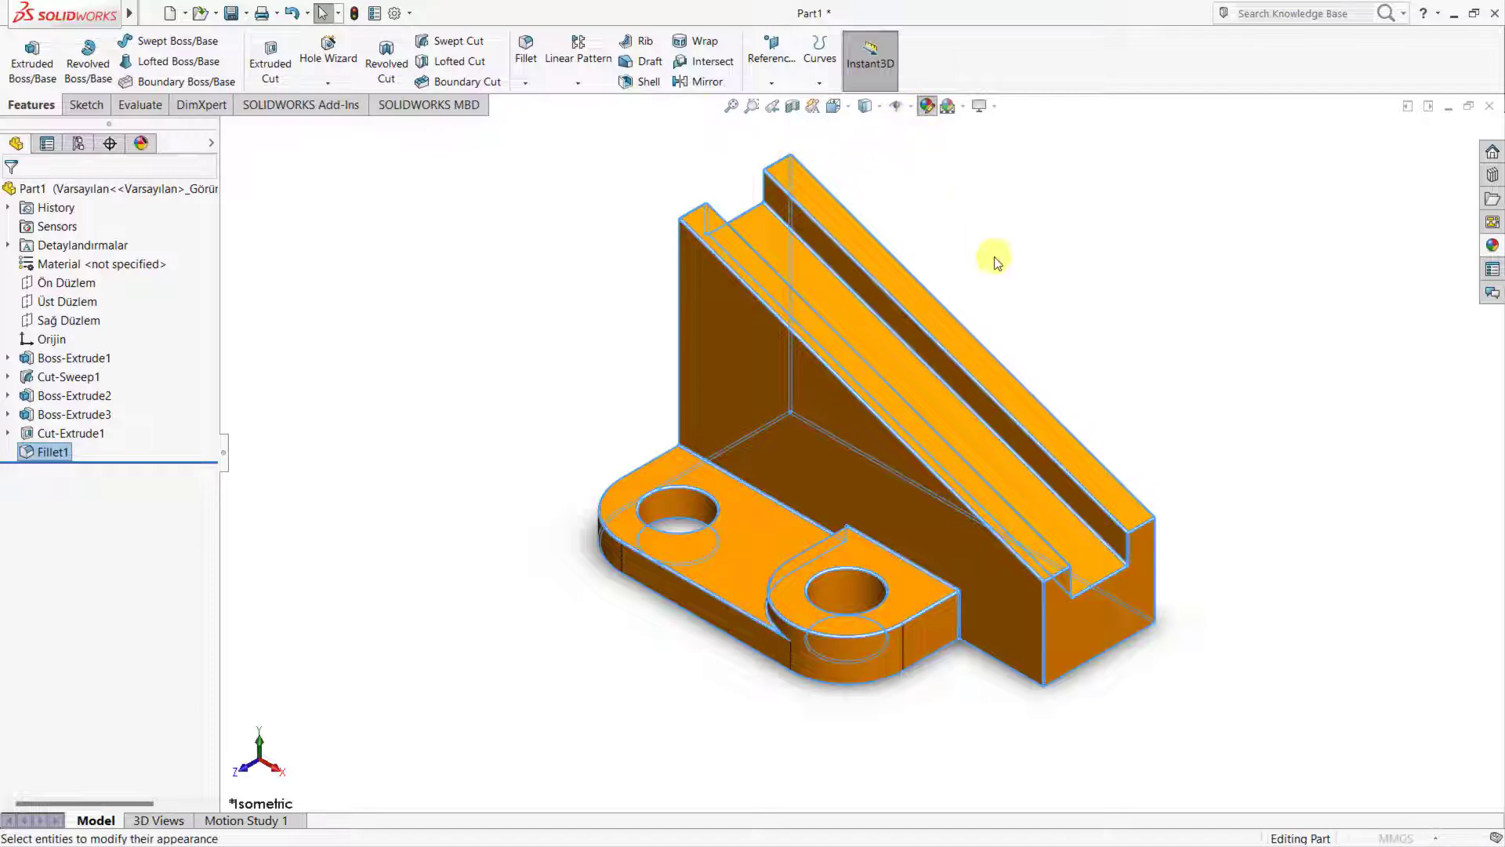
pyautogui.click(1247, 193)
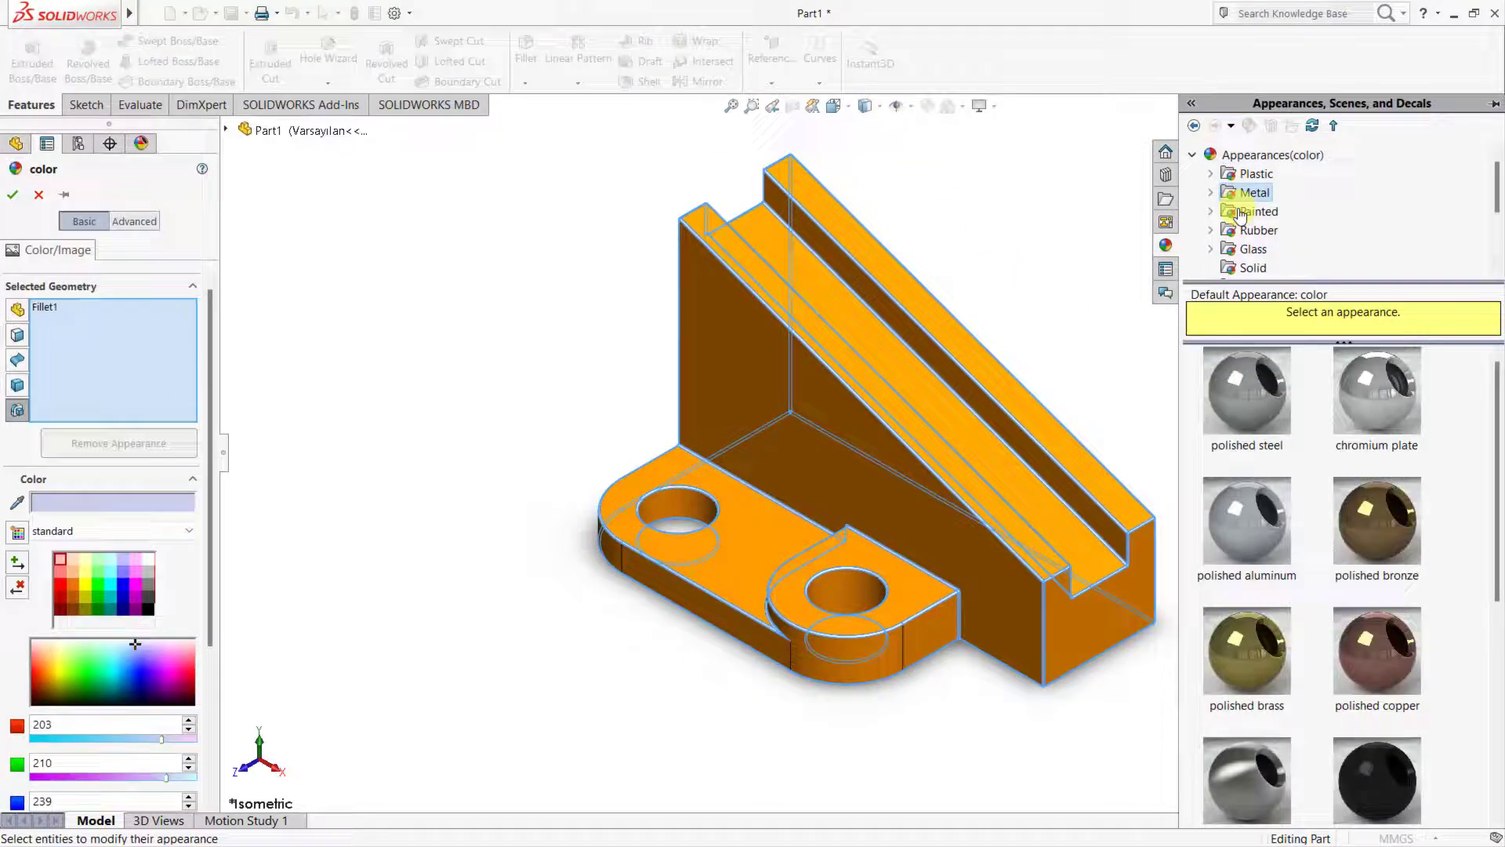
pyautogui.click(1362, 626)
pyautogui.click(13, 195)
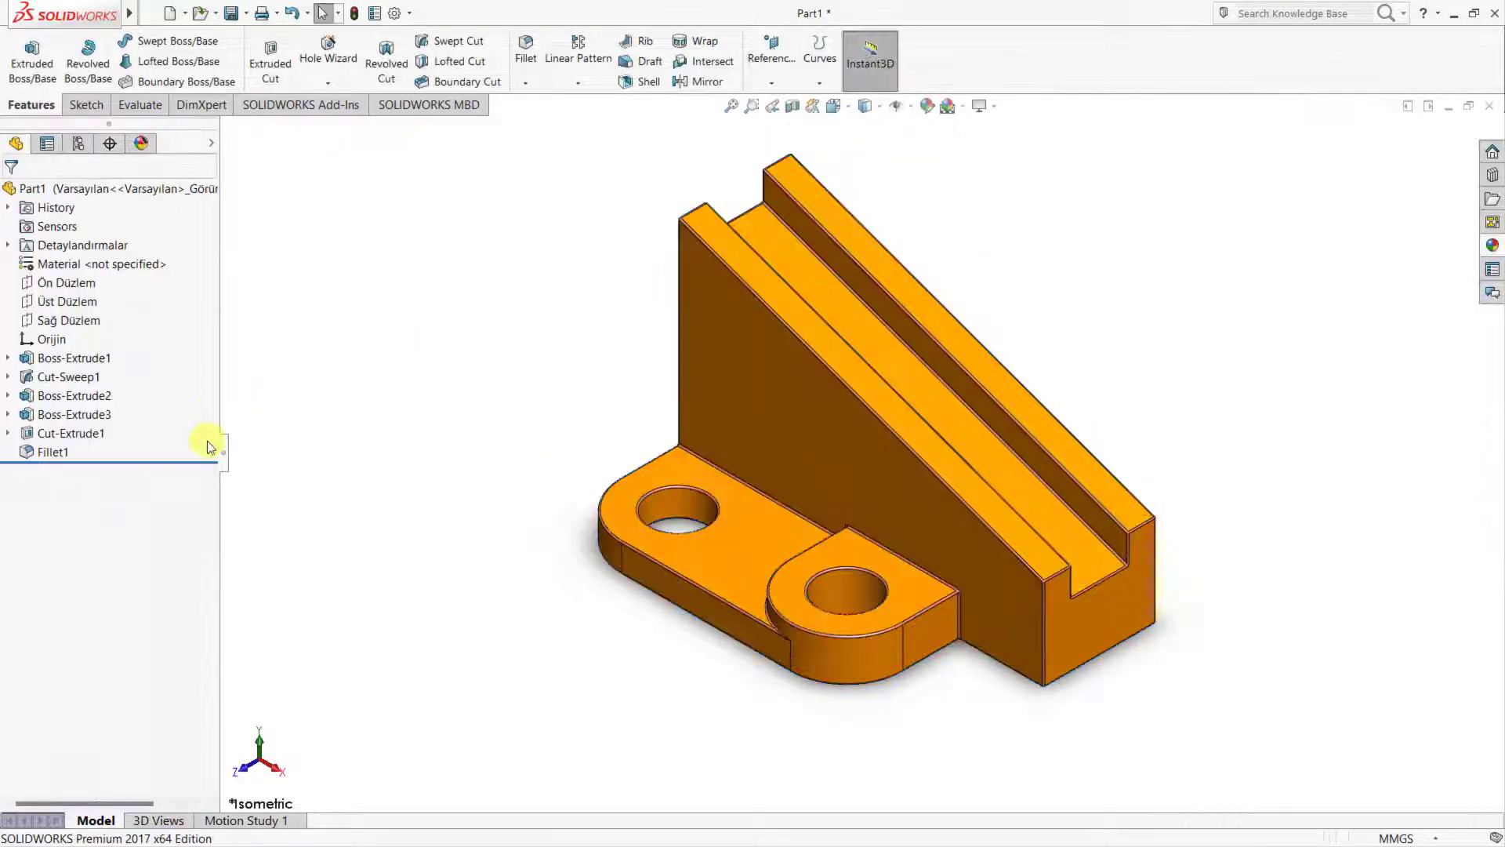
pyautogui.click(225, 461)
pyautogui.scroll(-1, 1301, 700)
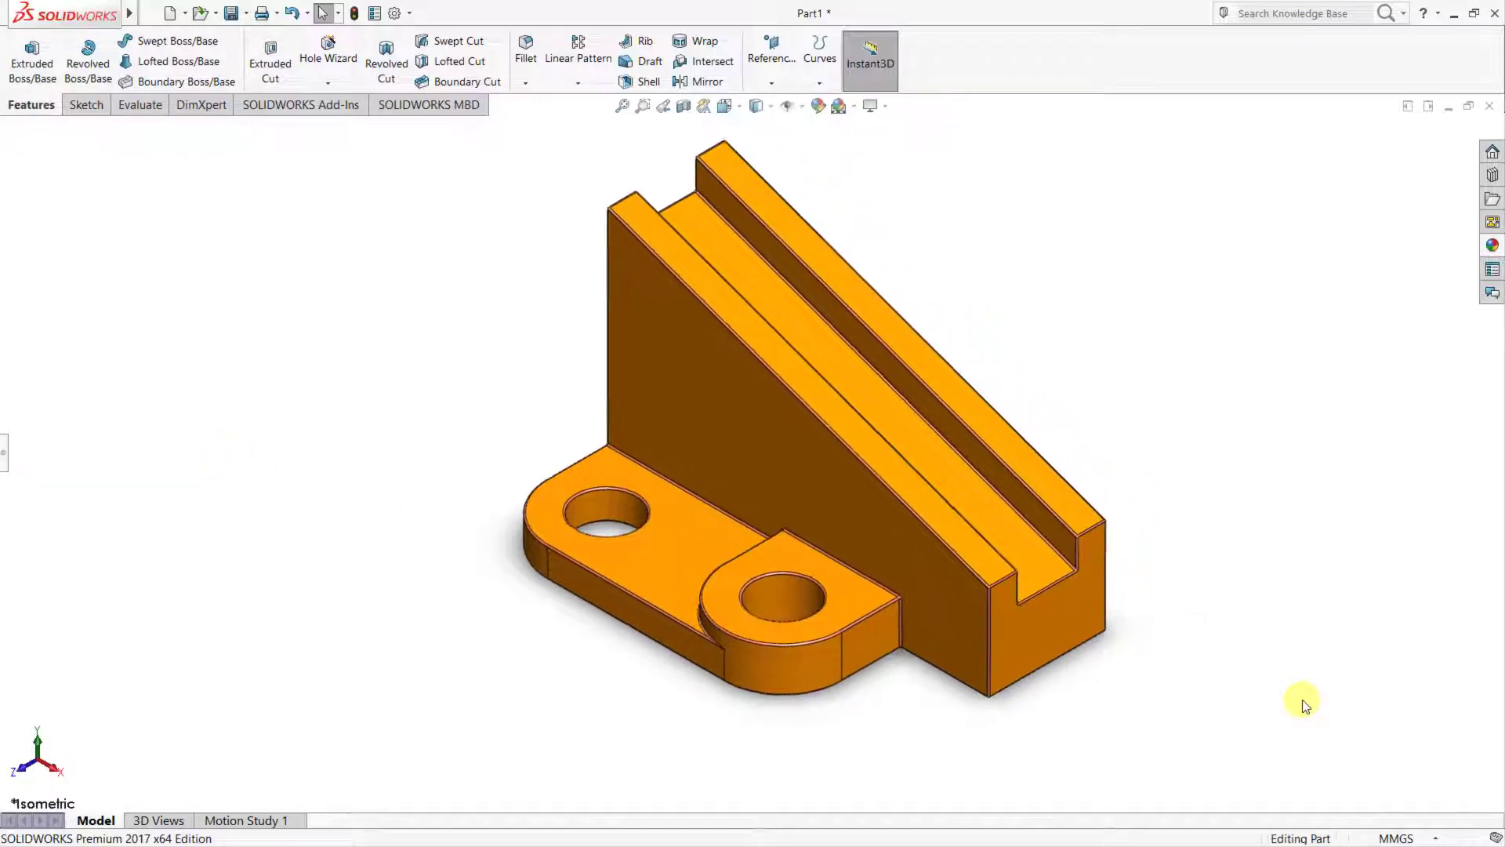